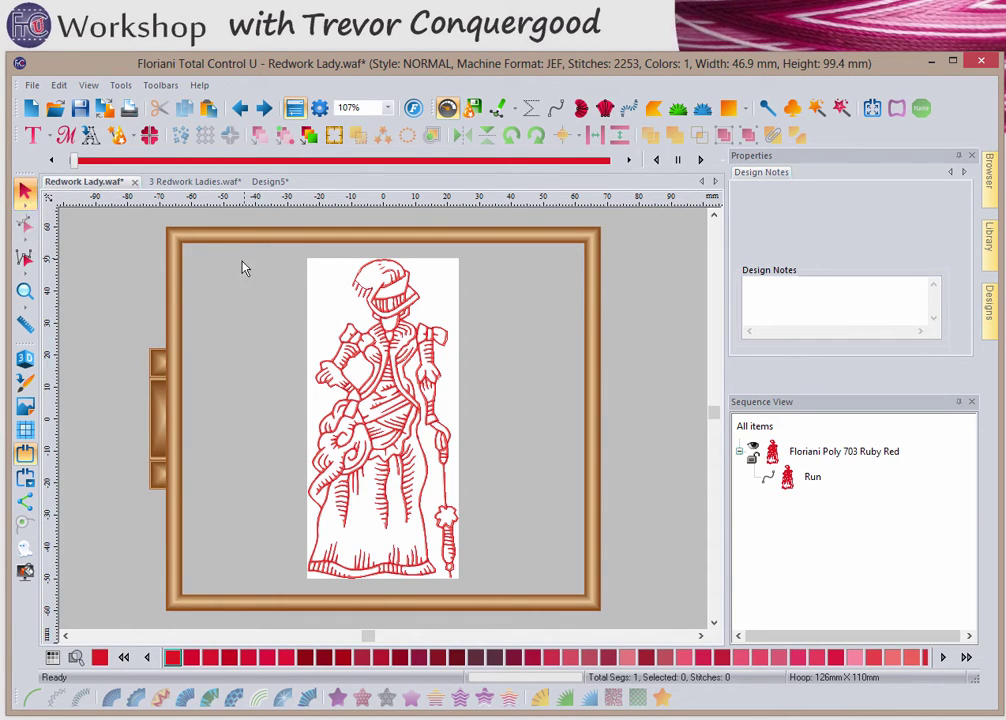
Move the red lady stitch design off the backdrop image to the area beyond the left side of the hoop.
{"action": "left_click_drag", "start_coordinate": [250, 251], "coordinate": [506, 591]}
{"action": "left_click_drag", "start_coordinate": [412, 362], "coordinate": [111, 387]}
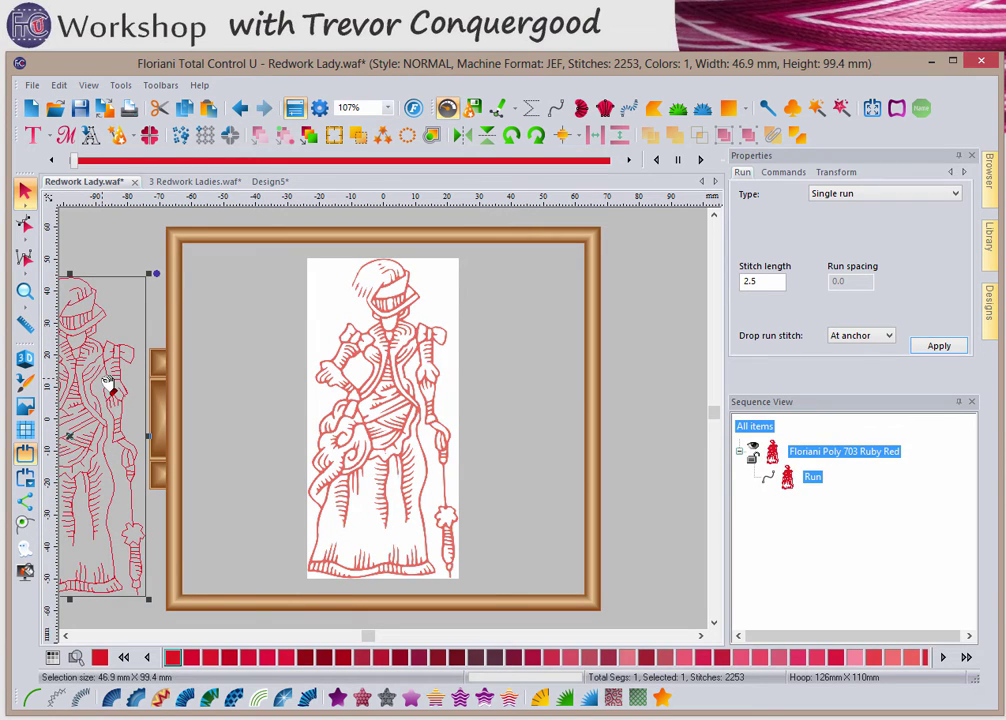
{"action": "left_click", "coordinate": [258, 386]}
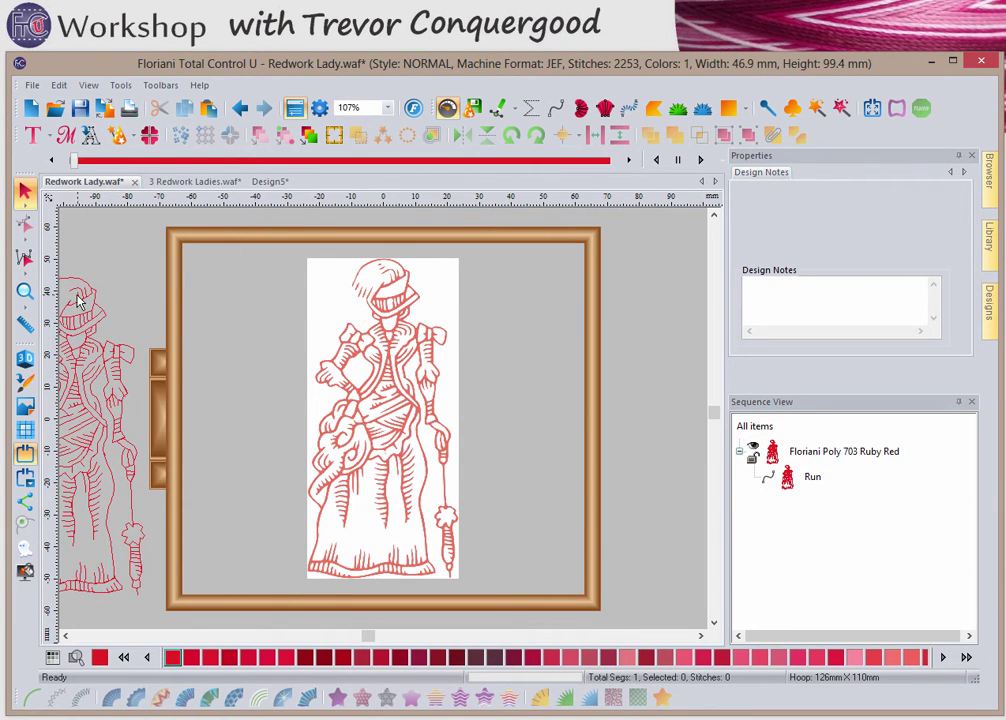
Lighten the backdrop image strongly, apply it, and darken it back to clearly visible tracing lines.
{"action": "left_click", "coordinate": [25, 291]}
{"action": "left_click_drag", "start_coordinate": [326, 270], "coordinate": [451, 359]}
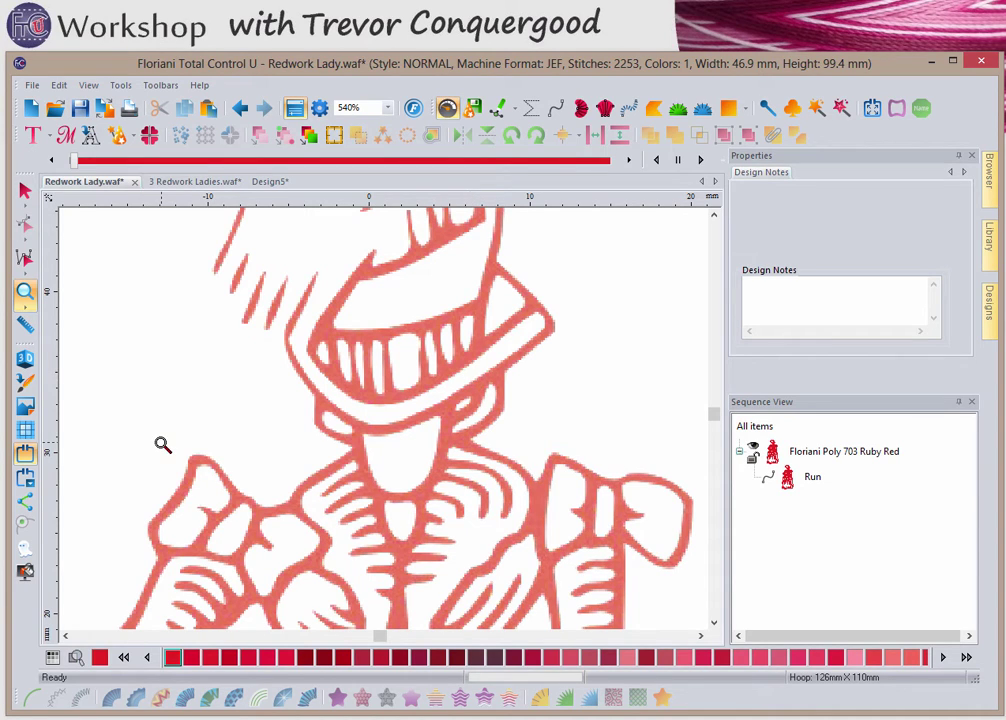
{"action": "left_click", "coordinate": [27, 413]}
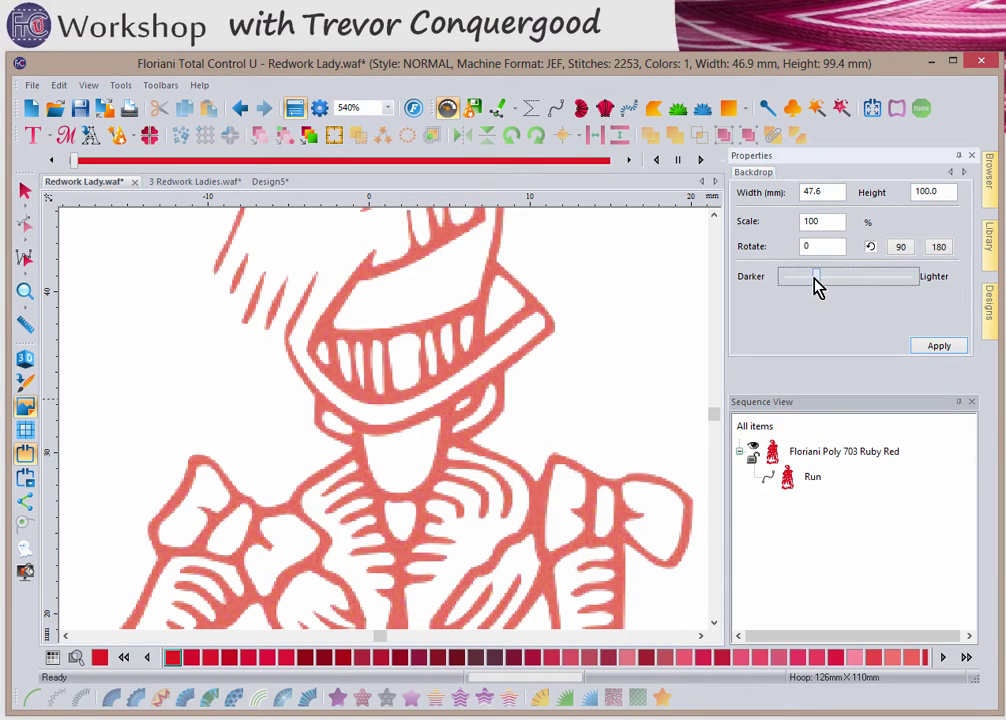
{"action": "left_click_drag", "start_coordinate": [829, 279], "coordinate": [867, 279]}
{"action": "left_click", "coordinate": [939, 349]}
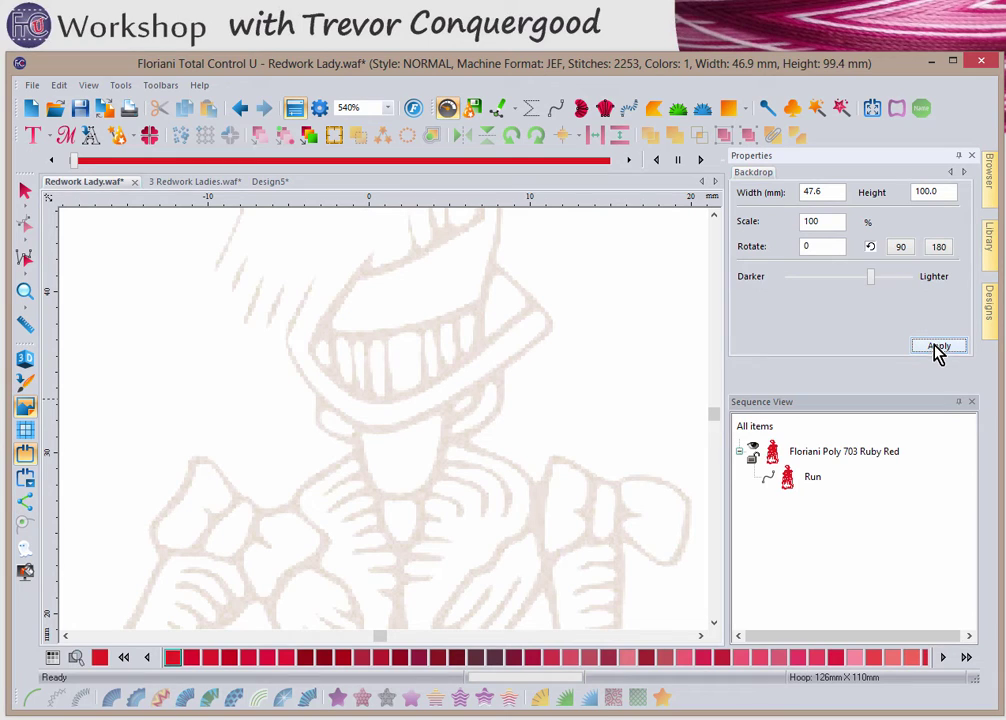
{"action": "left_click_drag", "start_coordinate": [870, 278], "coordinate": [827, 278]}
{"action": "left_click", "coordinate": [943, 349]}
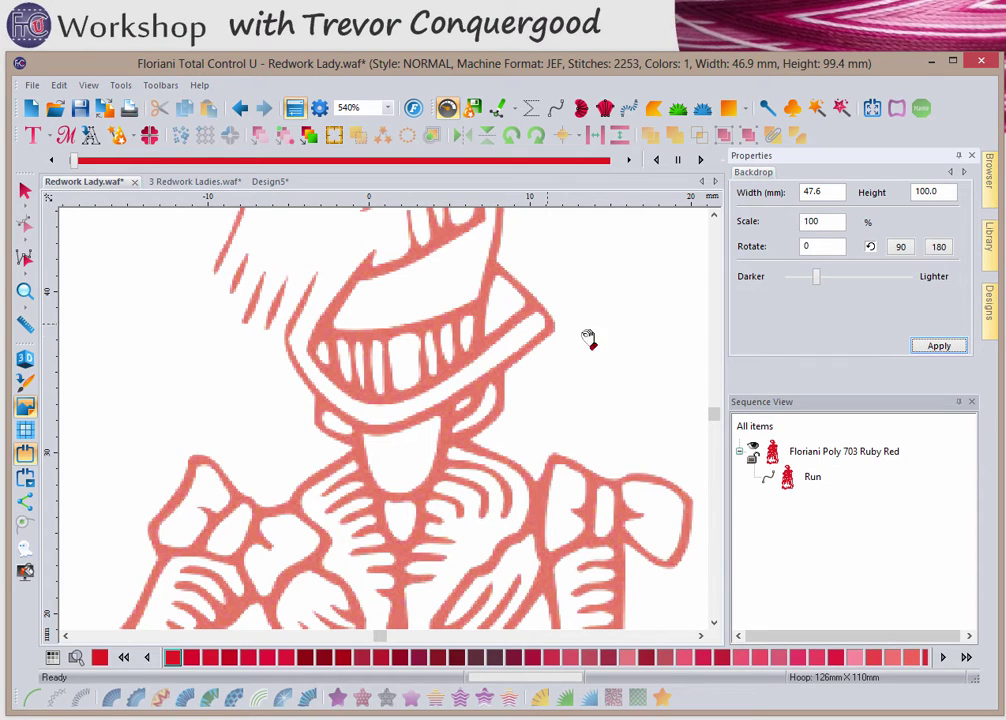
{"action": "left_click", "coordinate": [25, 192]}
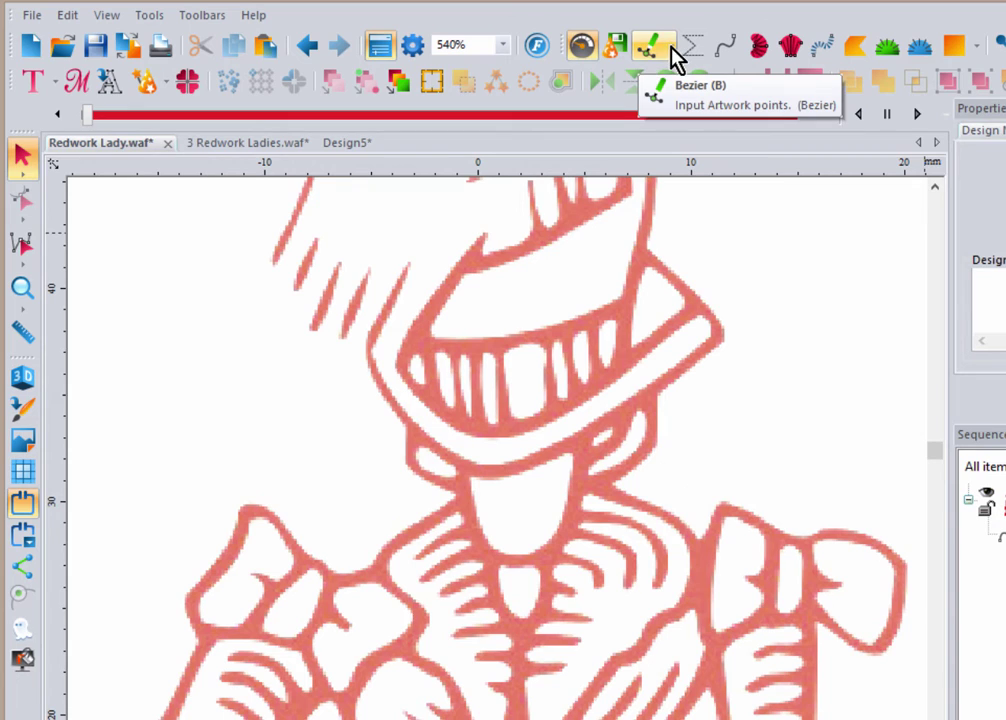
Draw an open straight-segment artwork path with the Line mode beside the hat's left side, about 4.8 × 5.8 mm.
{"action": "left_click", "coordinate": [672, 57]}
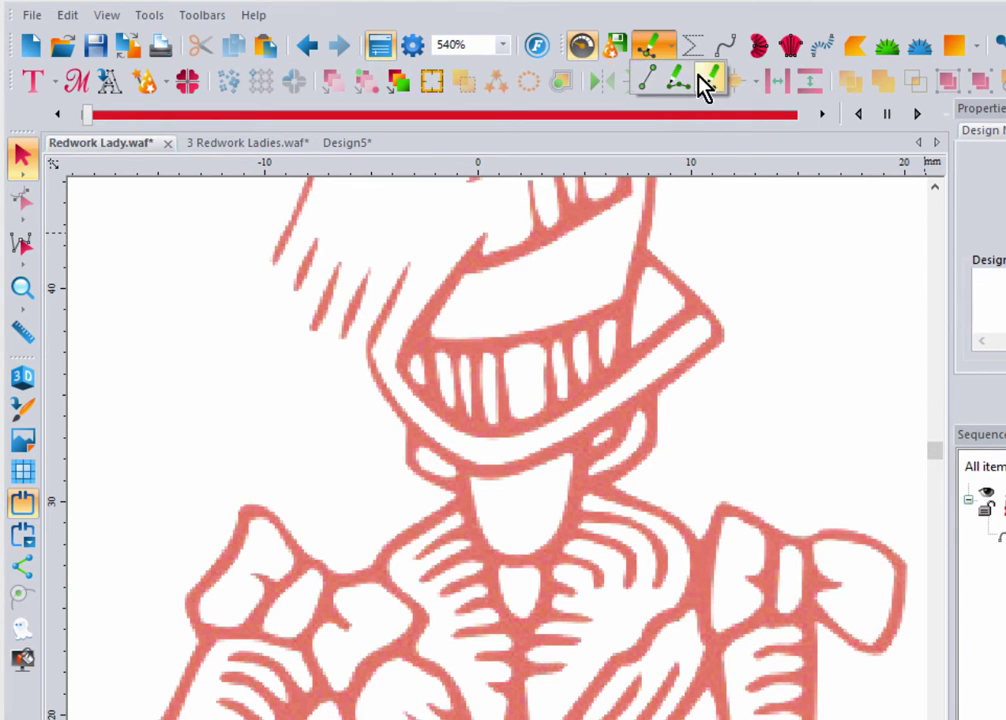
{"action": "left_click", "coordinate": [648, 80]}
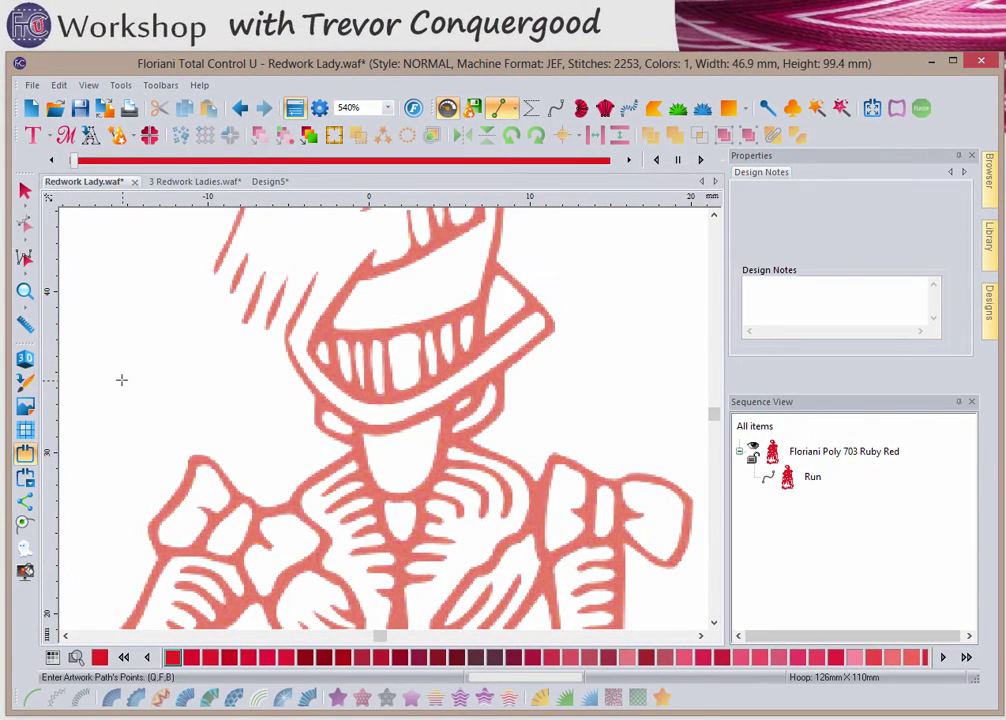
{"action": "left_click", "coordinate": [122, 380]}
{"action": "left_click", "coordinate": [144, 300]}
{"action": "left_click", "coordinate": [176, 394]}
{"action": "key", "text": "Return"}
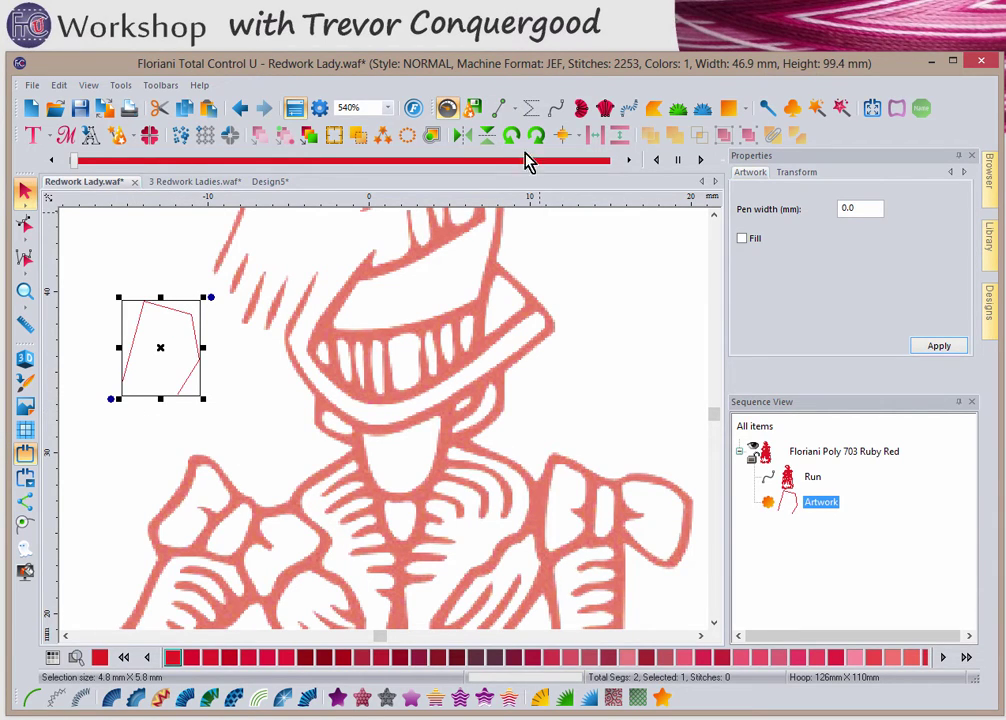
Draw a freehand curved artwork path that swirls left of the face and crosses the hat, about 26.6 × 13.7 mm.
{"action": "left_click", "coordinate": [514, 112]}
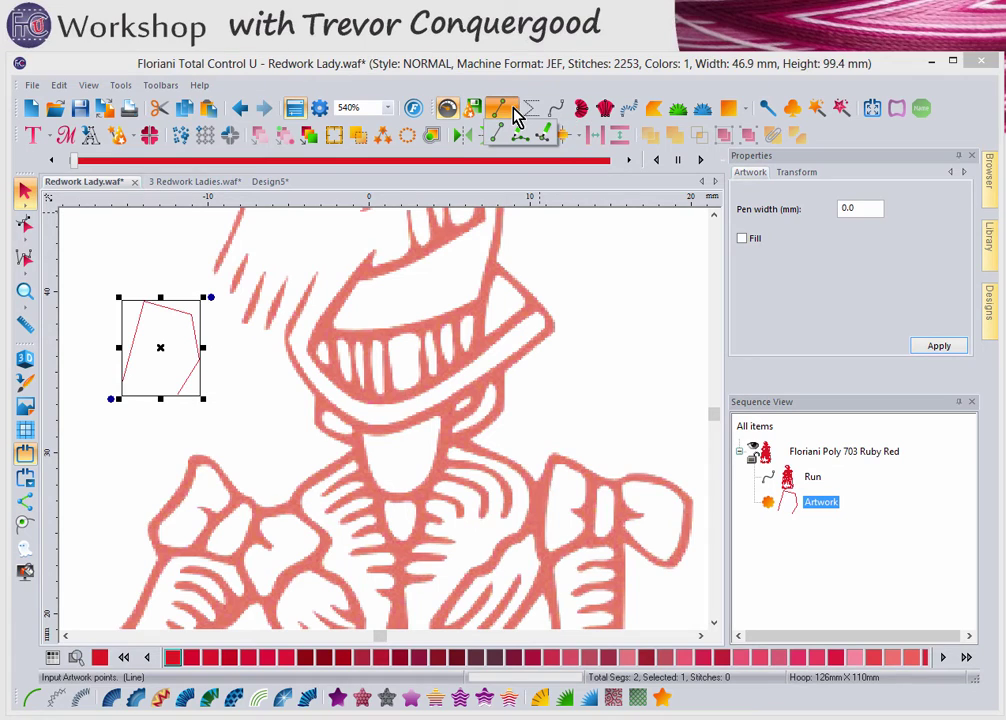
{"action": "left_click", "coordinate": [520, 140]}
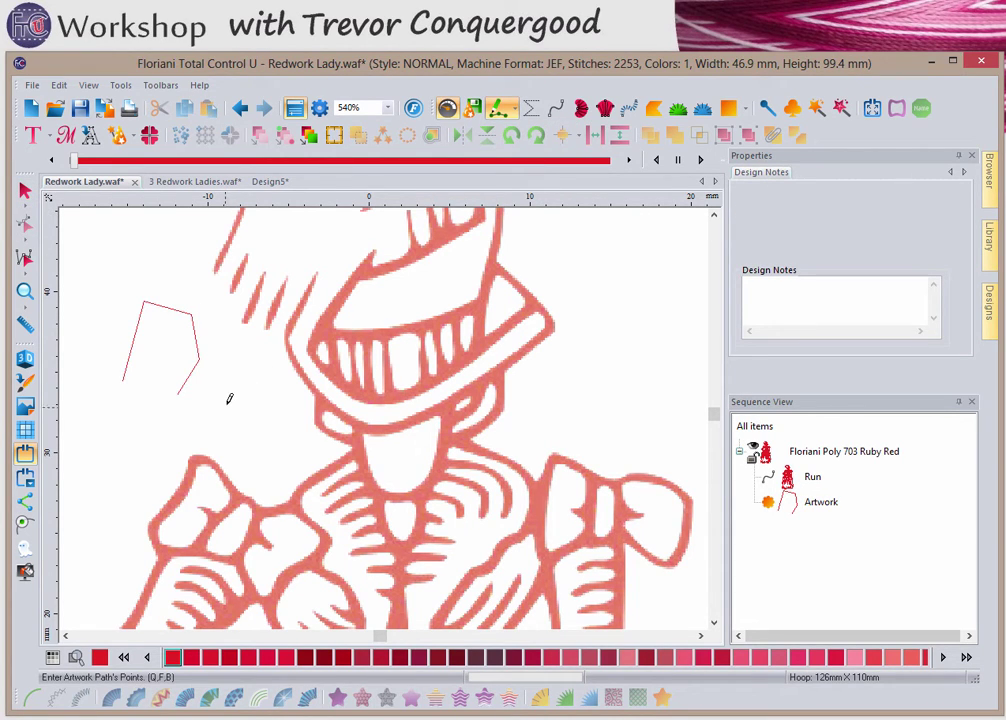
{"action": "mouse_move", "coordinate": [213, 417]}
{"action": "left_mouse_down"}
{"action": "mouse_move", "coordinate": [250, 399]}
{"action": "mouse_move", "coordinate": [248, 415]}
{"action": "mouse_move", "coordinate": [266, 427]}
{"action": "mouse_move", "coordinate": [269, 405]}
{"action": "mouse_move", "coordinate": [249, 359]}
{"action": "mouse_move", "coordinate": [258, 344]}
{"action": "mouse_move", "coordinate": [271, 352]}
{"action": "mouse_move", "coordinate": [290, 395]}
{"action": "mouse_move", "coordinate": [290, 439]}
{"action": "mouse_move", "coordinate": [271, 448]}
{"action": "mouse_move", "coordinate": [205, 420]}
{"action": "mouse_move", "coordinate": [166, 434]}
{"action": "mouse_move", "coordinate": [134, 487]}
{"action": "left_mouse_up"}
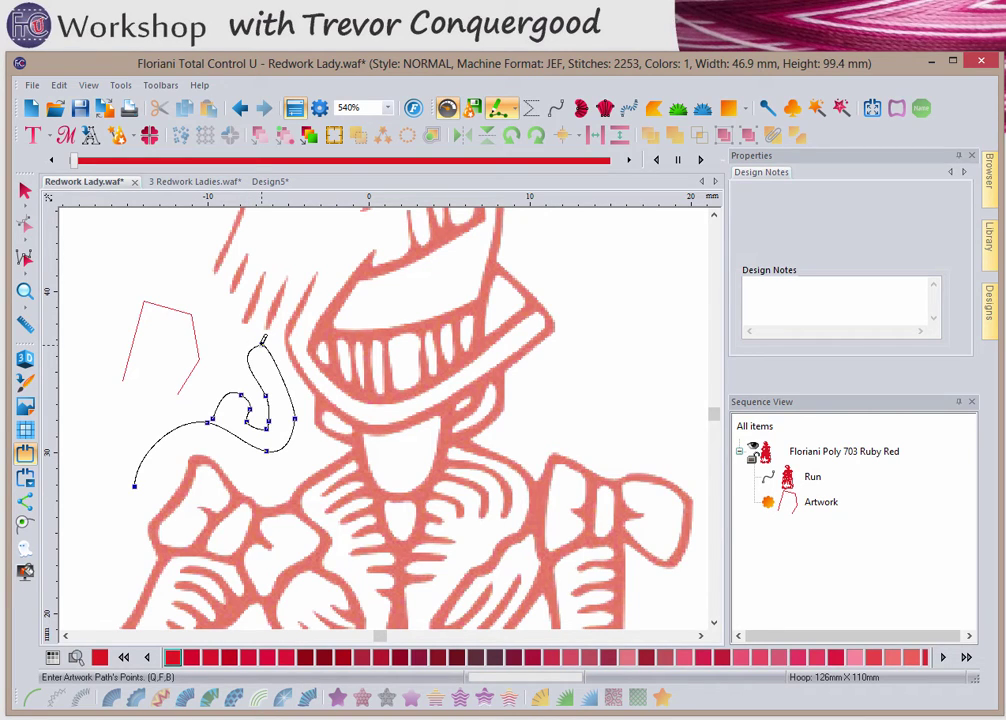
{"action": "left_click_drag", "start_coordinate": [232, 271], "coordinate": [566, 307]}
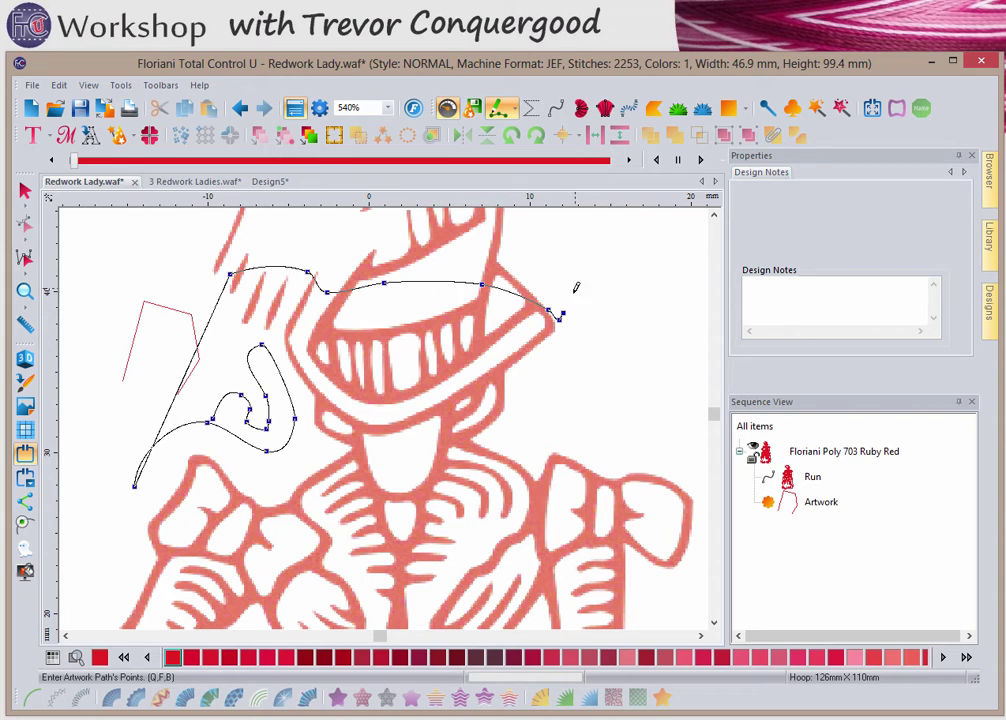
{"action": "key", "text": "Return"}
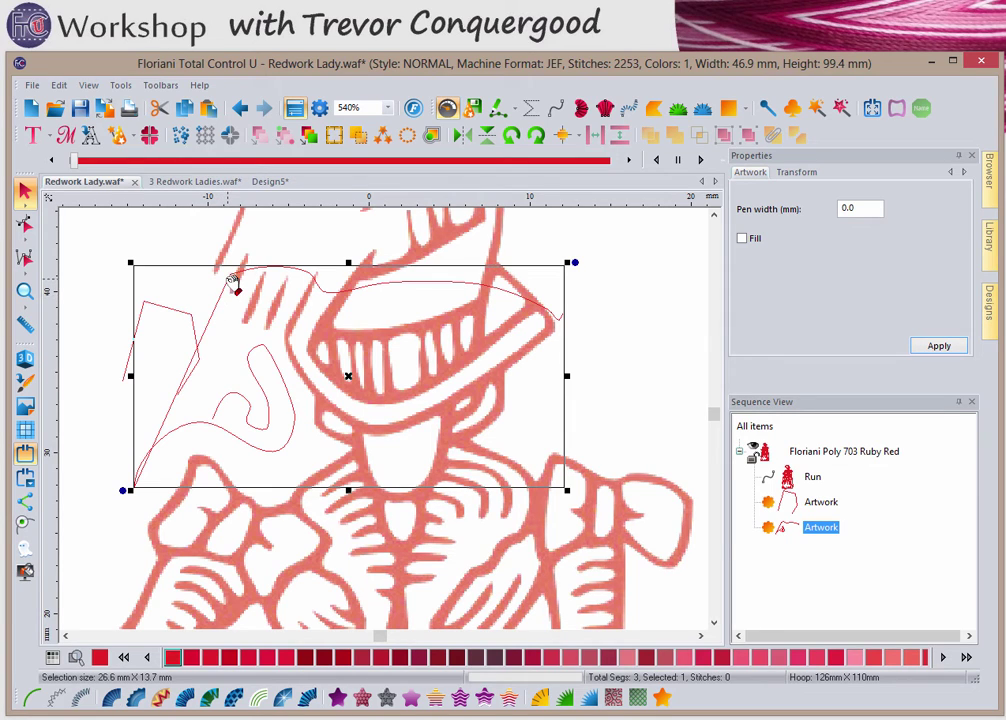
Draw a smooth artwork curve from separately placed points to the right of the hat brim, about 6.9 × 7.5 mm.
{"action": "left_click", "coordinate": [501, 107]}
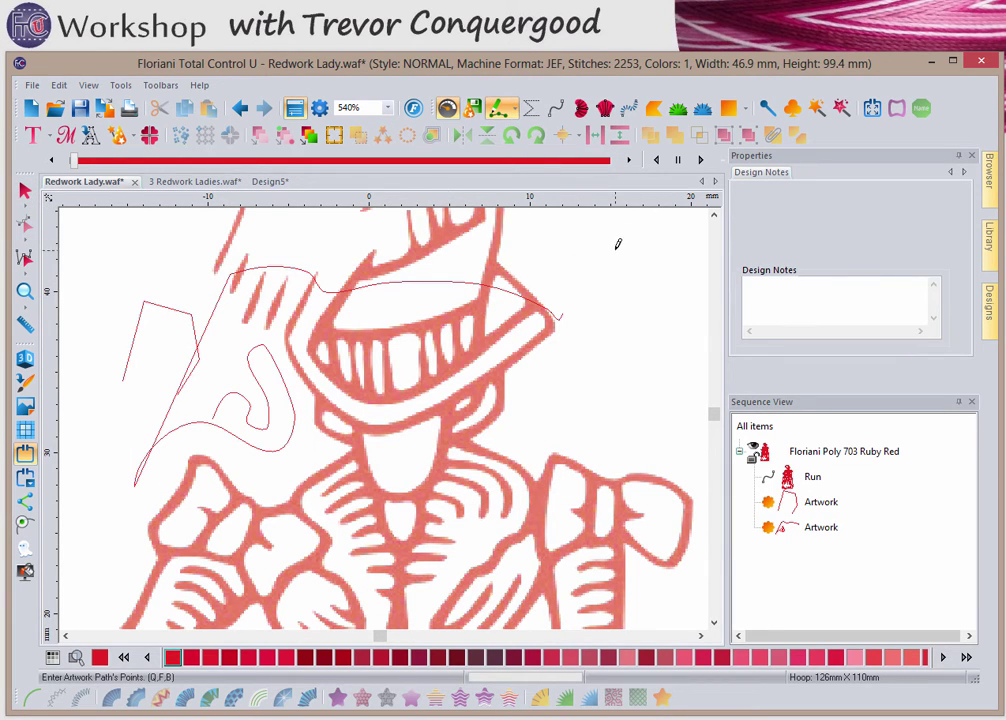
{"action": "left_click", "coordinate": [565, 298]}
{"action": "left_click", "coordinate": [601, 276]}
{"action": "left_click", "coordinate": [620, 301]}
{"action": "left_click", "coordinate": [645, 301]}
{"action": "left_click", "coordinate": [655, 312]}
{"action": "left_click", "coordinate": [660, 324]}
{"action": "left_click", "coordinate": [671, 329]}
{"action": "left_click", "coordinate": [671, 342]}
{"action": "left_click", "coordinate": [664, 396]}
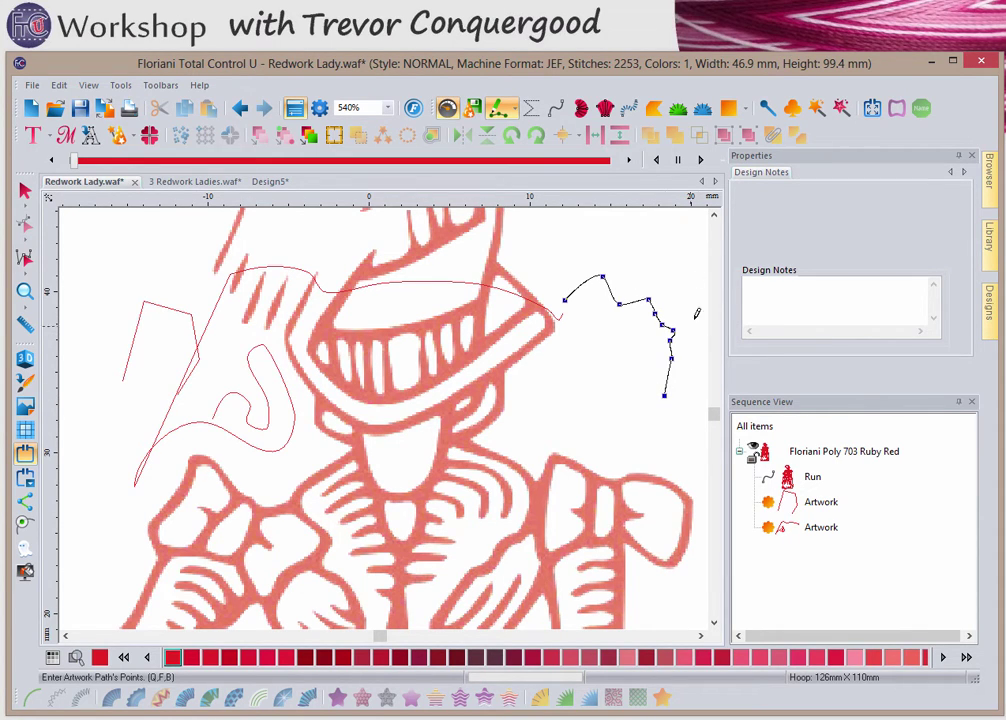
{"action": "key", "text": "Return"}
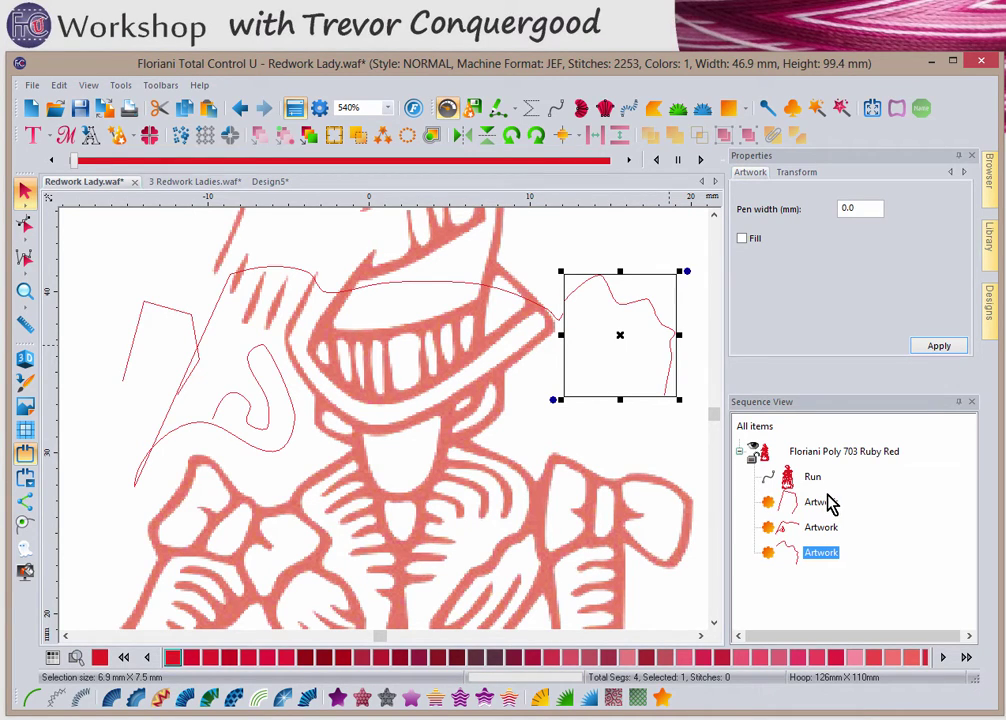
Select the three drawn artwork paths one at a time to inspect each as a separate object.
{"action": "left_click", "coordinate": [238, 283]}
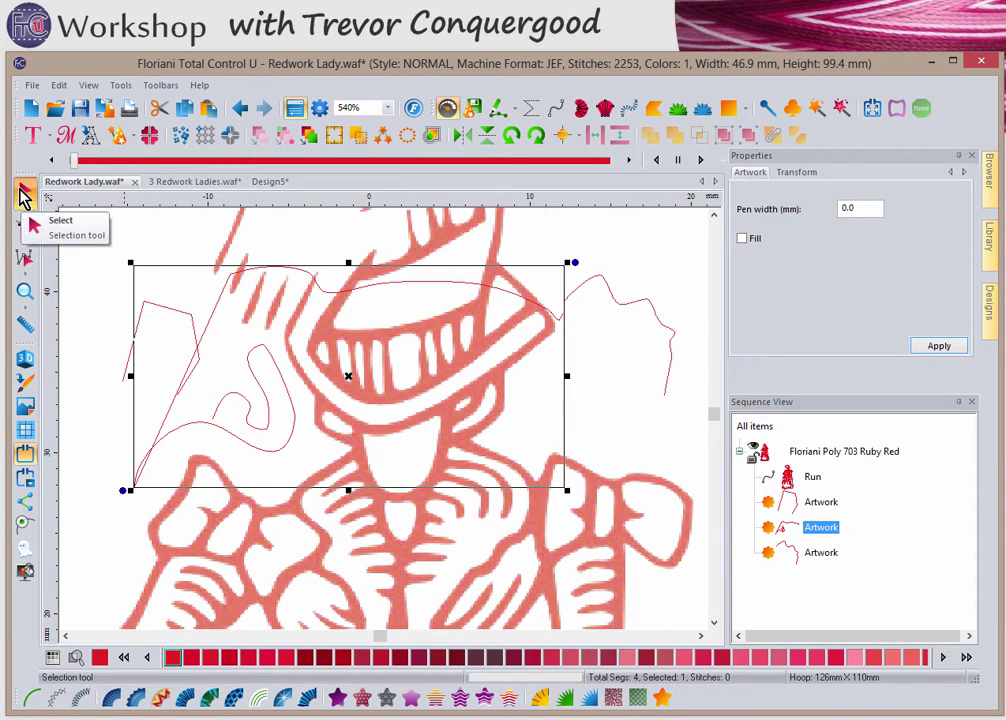
{"action": "left_click", "coordinate": [130, 376]}
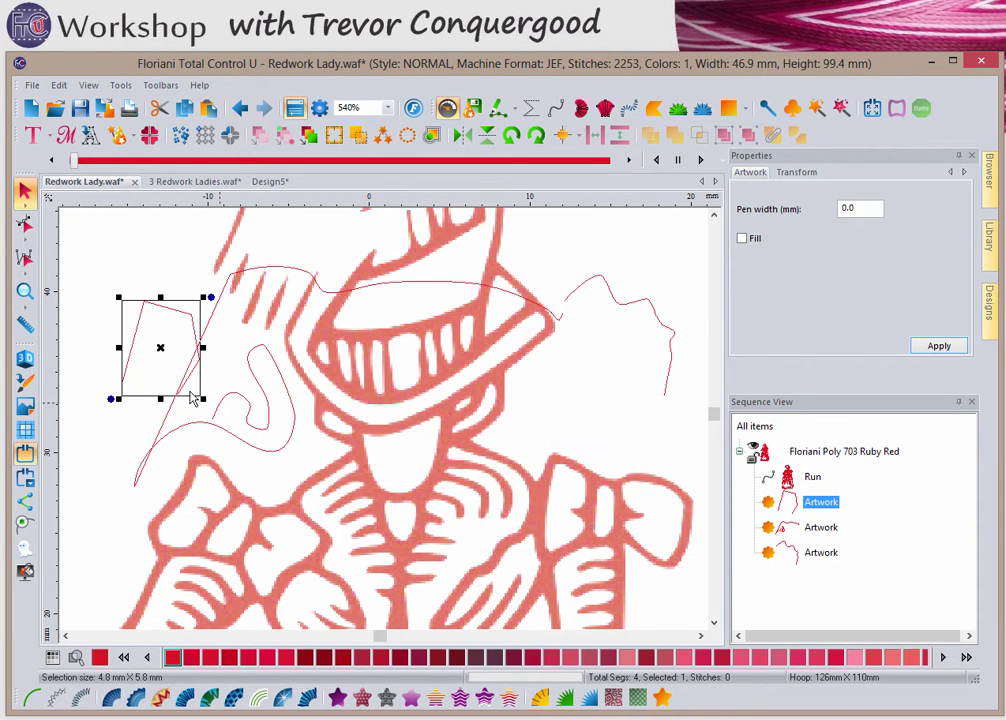
{"action": "left_click", "coordinate": [265, 448]}
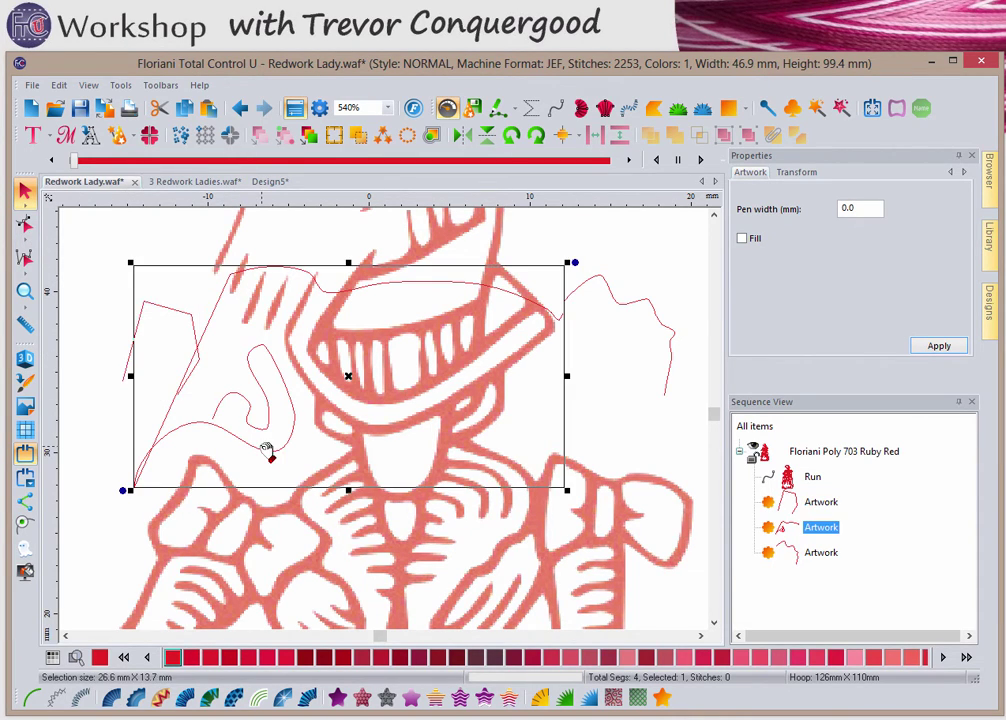
{"action": "left_click", "coordinate": [634, 305]}
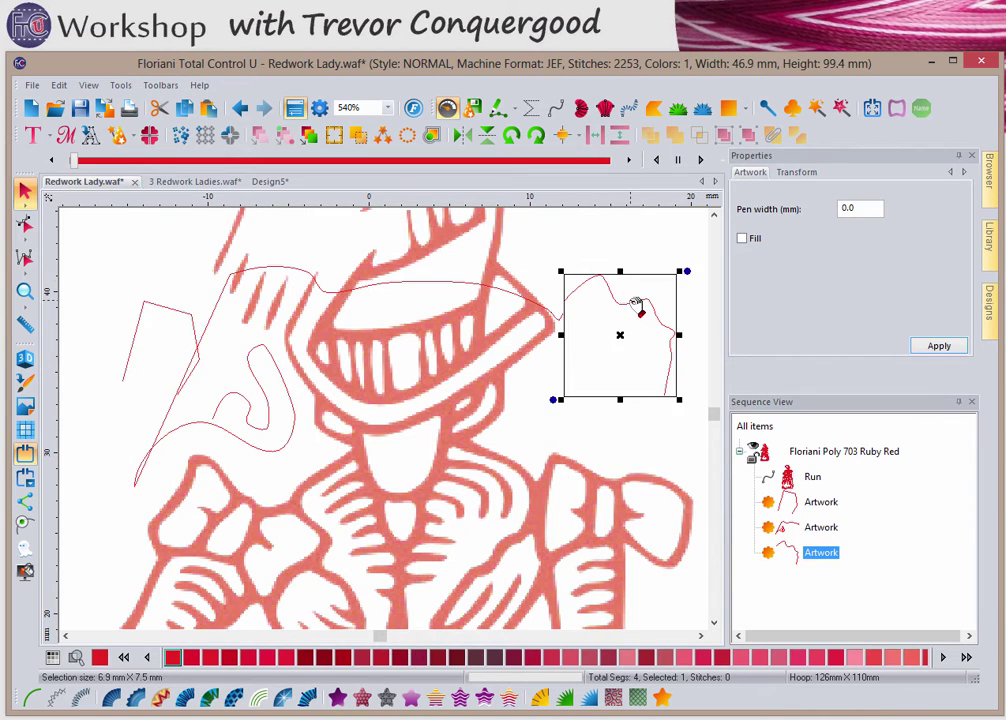
Draw a Bezier artwork path mixing straight and curved segments over the face and shoulders, about 22.9 × 14.4 mm.
{"action": "left_click", "coordinate": [516, 108]}
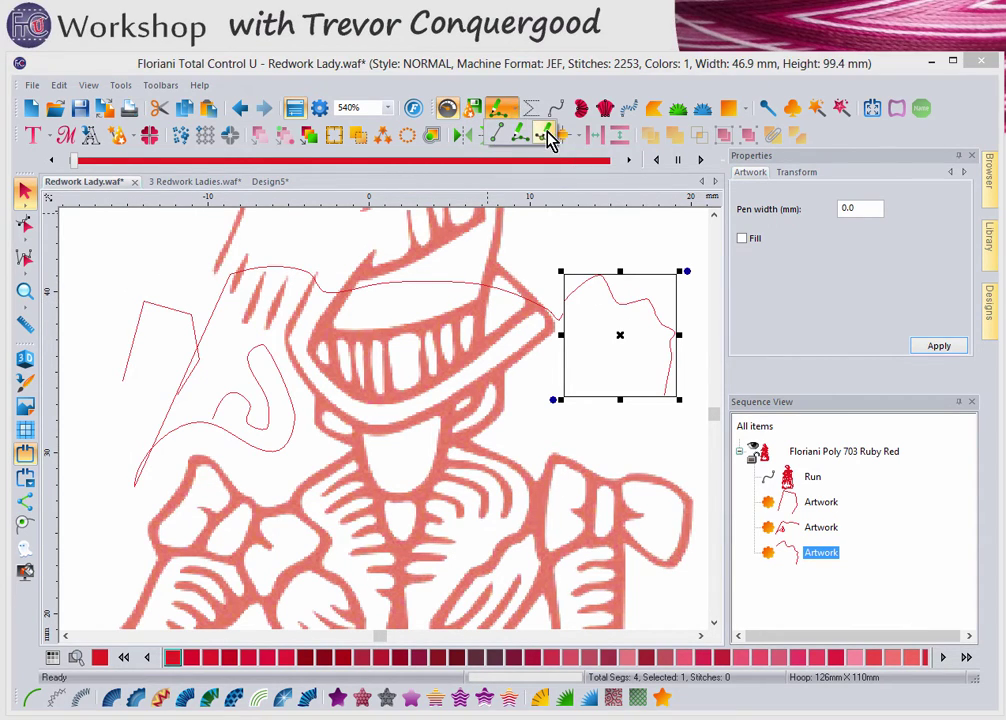
{"action": "left_click", "coordinate": [380, 460]}
{"action": "left_click", "coordinate": [521, 411]}
{"action": "left_click", "coordinate": [521, 486]}
{"action": "left_click", "coordinate": [426, 552]}
{"action": "left_click", "coordinate": [312, 573]}
{"action": "left_click", "coordinate": [297, 513]}
{"action": "left_click", "coordinate": [326, 440]}
{"action": "left_click", "coordinate": [367, 388]}
{"action": "left_click", "coordinate": [433, 364]}
{"action": "left_click", "coordinate": [488, 358]}
{"action": "left_click", "coordinate": [540, 367]}
{"action": "left_click", "coordinate": [581, 382]}
{"action": "mouse_move", "coordinate": [587, 399]}
{"action": "left_mouse_down"}
{"action": "mouse_move", "coordinate": [588, 418]}
{"action": "mouse_move", "coordinate": [604, 415]}
{"action": "mouse_move", "coordinate": [577, 404]}
{"action": "mouse_move", "coordinate": [582, 412]}
{"action": "left_mouse_up"}
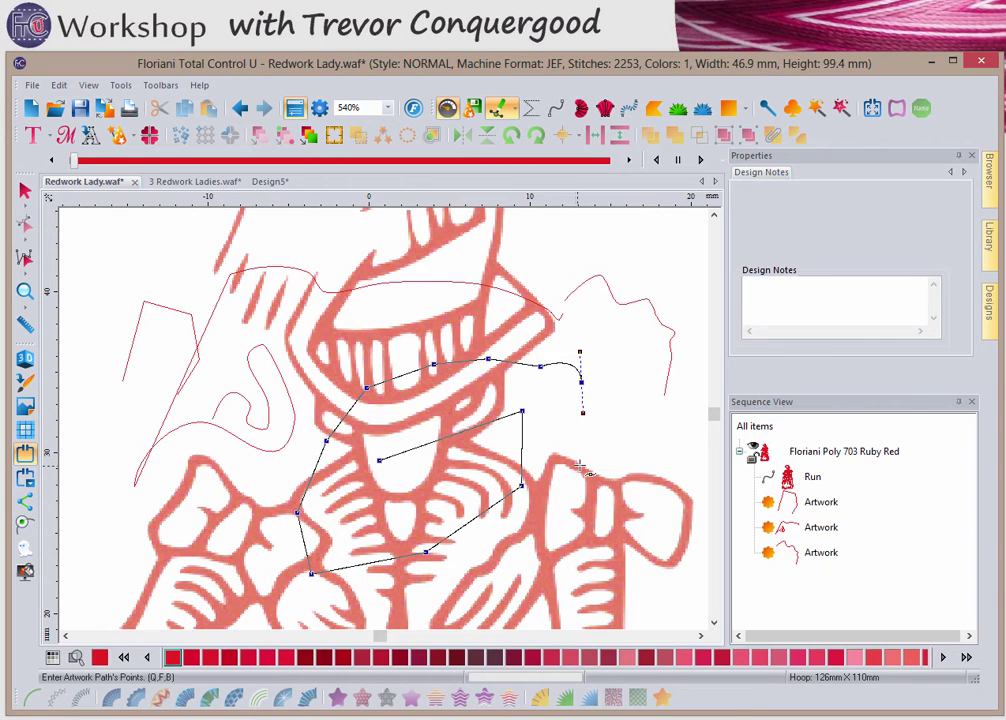
{"action": "left_click_drag", "start_coordinate": [574, 441], "coordinate": [612, 461]}
{"action": "left_click_drag", "start_coordinate": [601, 466], "coordinate": [600, 464]}
{"action": "left_click", "coordinate": [648, 414]}
{"action": "left_click", "coordinate": [666, 451]}
{"action": "left_click", "coordinate": [554, 549]}
{"action": "left_click", "coordinate": [512, 579]}
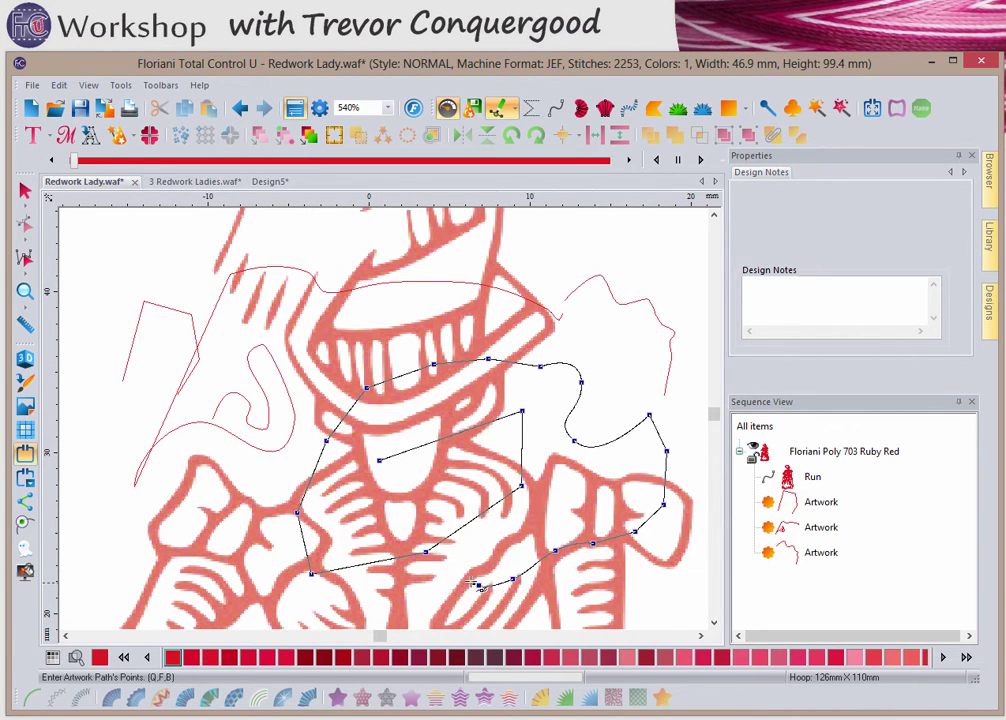
{"action": "left_click", "coordinate": [459, 560]}
{"action": "left_click", "coordinate": [477, 535]}
{"action": "left_click", "coordinate": [517, 519]}
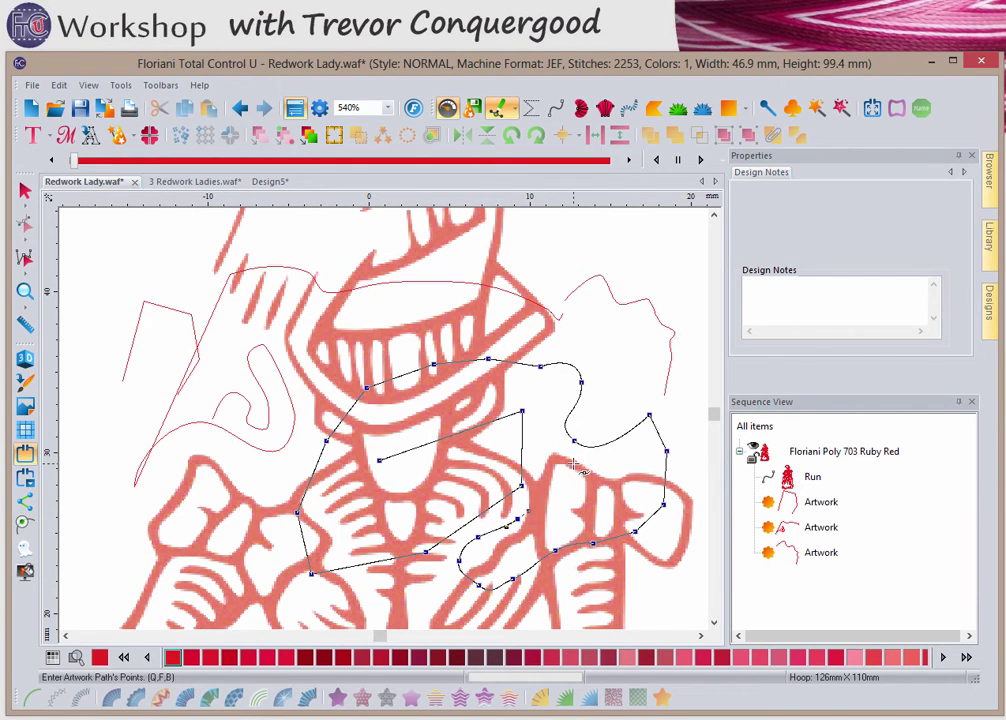
{"action": "key", "text": "Return"}
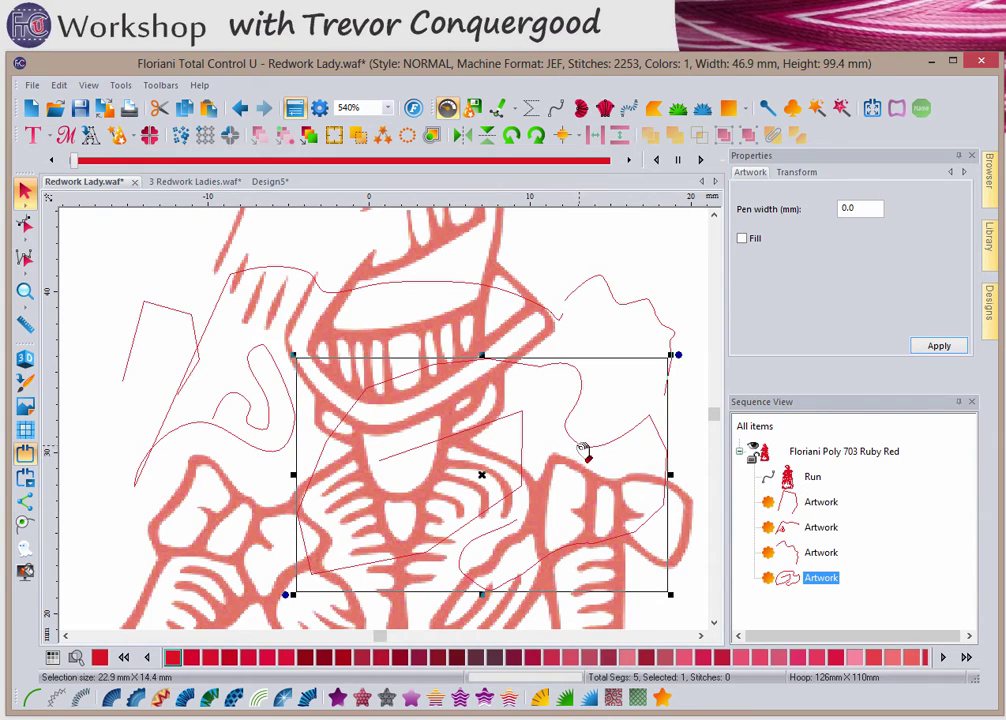
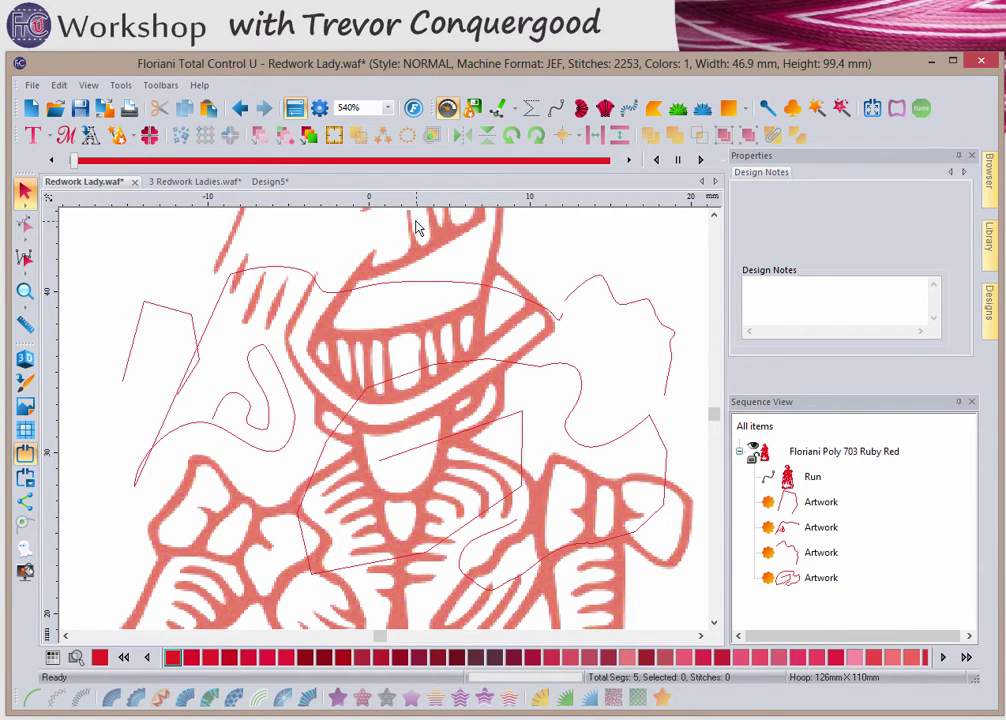
Select only the four drawn artwork paths over the backdrop, leaving the lady's run stitches out of the selection.
{"action": "key", "text": "ctrl+a"}
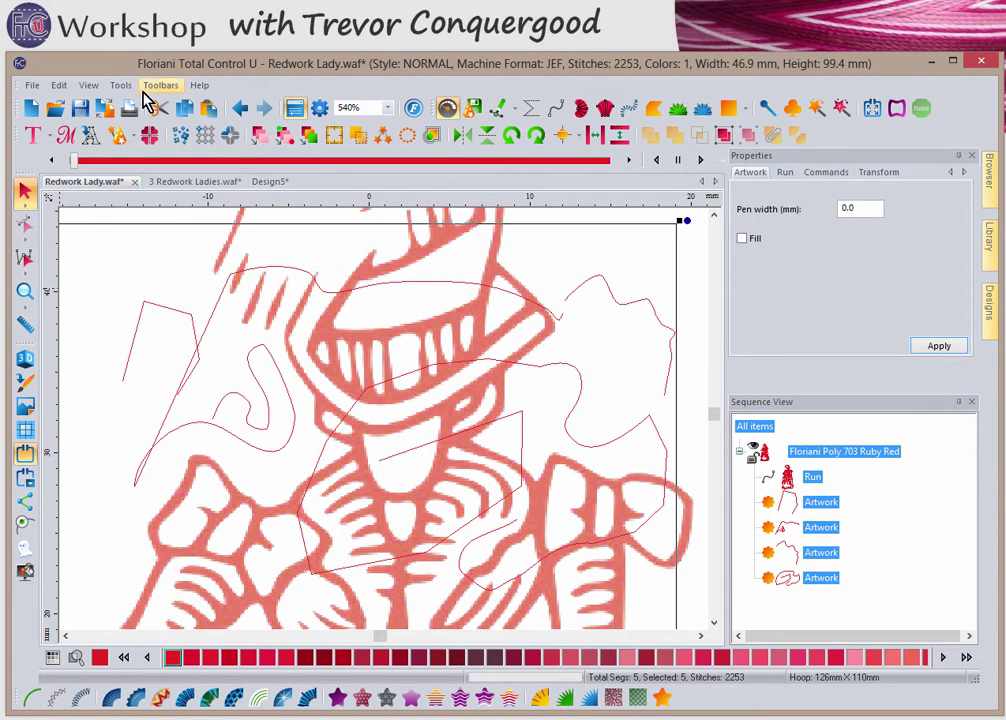
{"action": "left_click", "coordinate": [89, 86]}
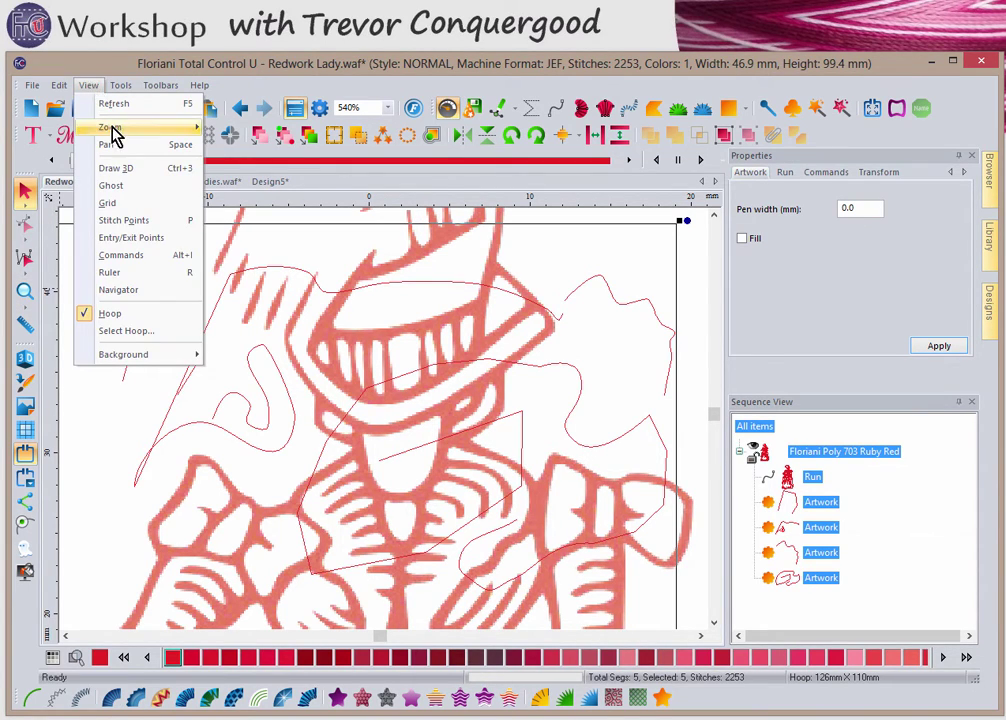
{"action": "mouse_move", "coordinate": [112, 129]}
{"action": "left_click", "coordinate": [258, 186]}
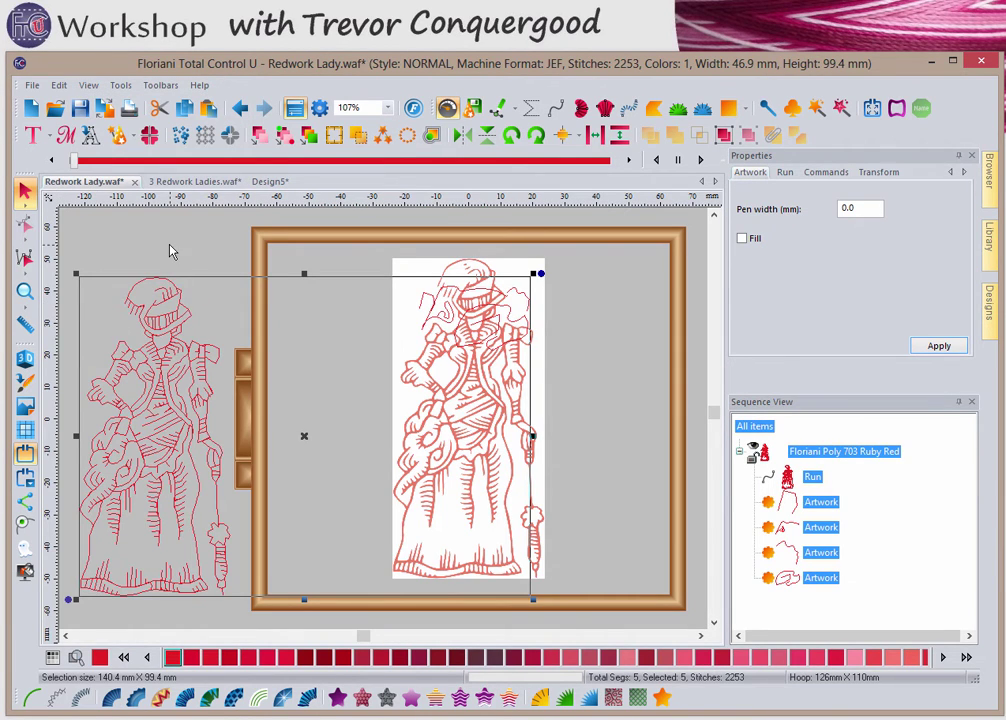
{"action": "left_click", "coordinate": [168, 242]}
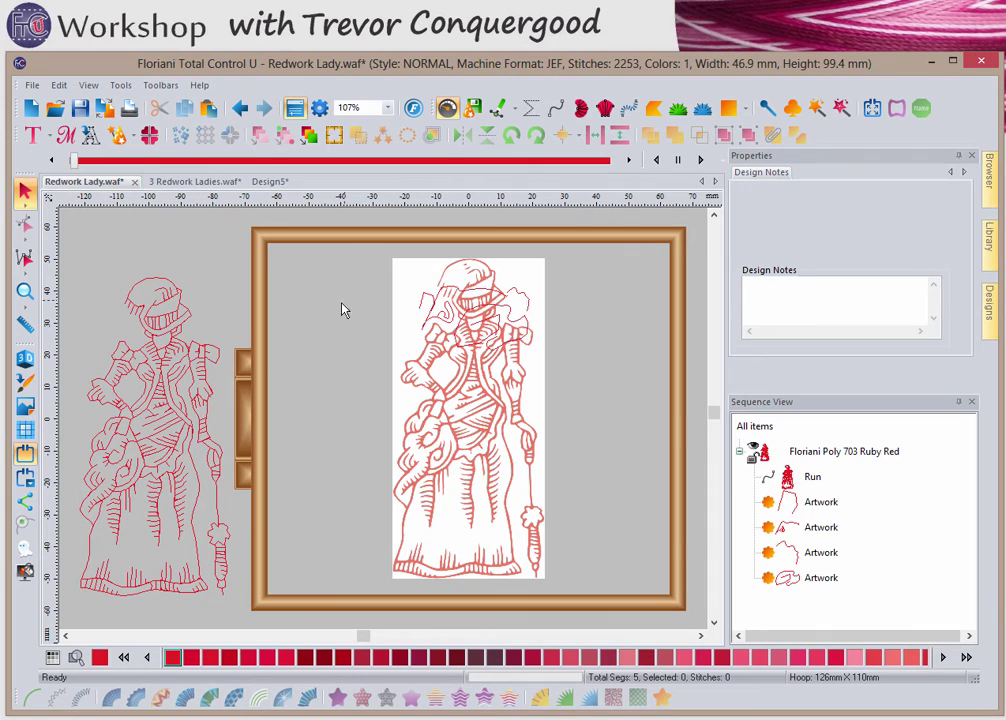
{"action": "left_click_drag", "start_coordinate": [330, 238], "coordinate": [603, 482]}
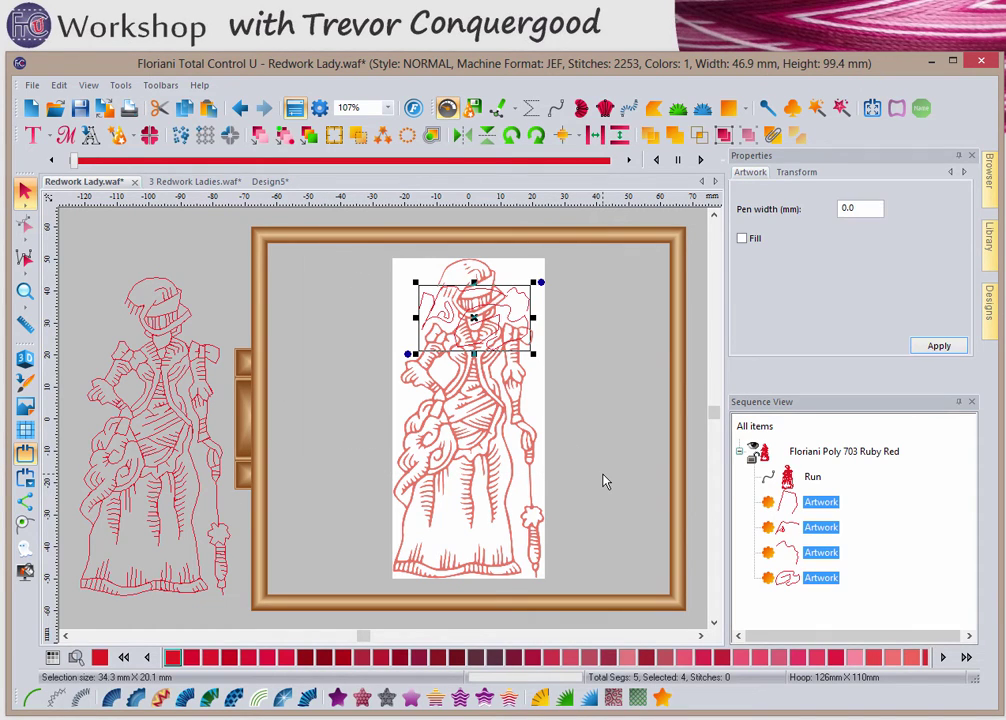
{"action": "left_click", "coordinate": [335, 323]}
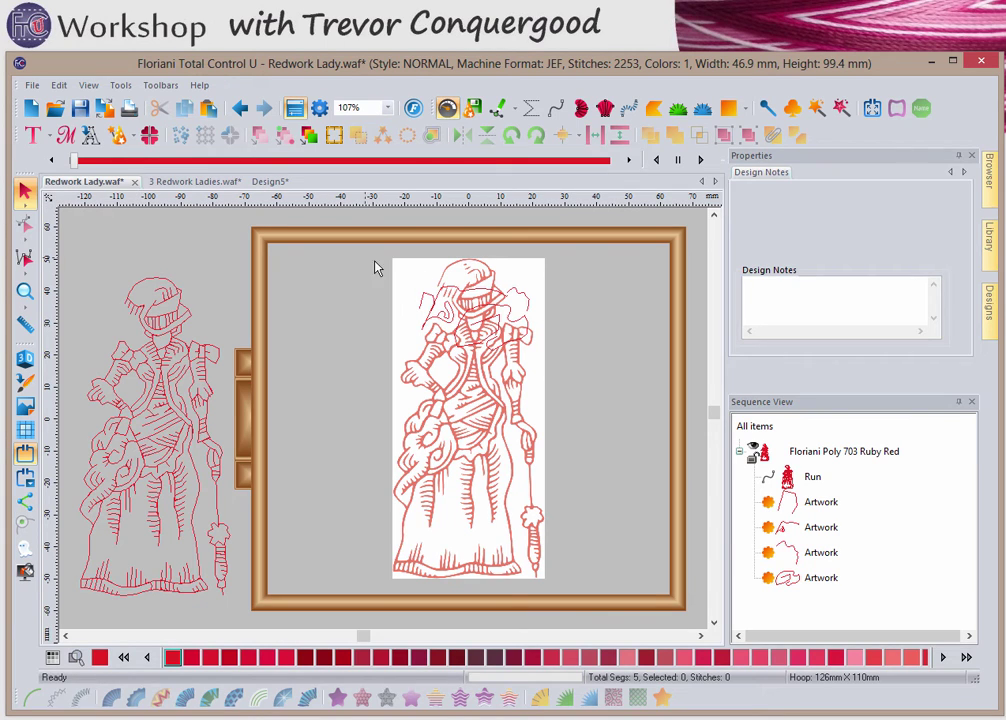
{"action": "left_click_drag", "start_coordinate": [355, 258], "coordinate": [584, 386]}
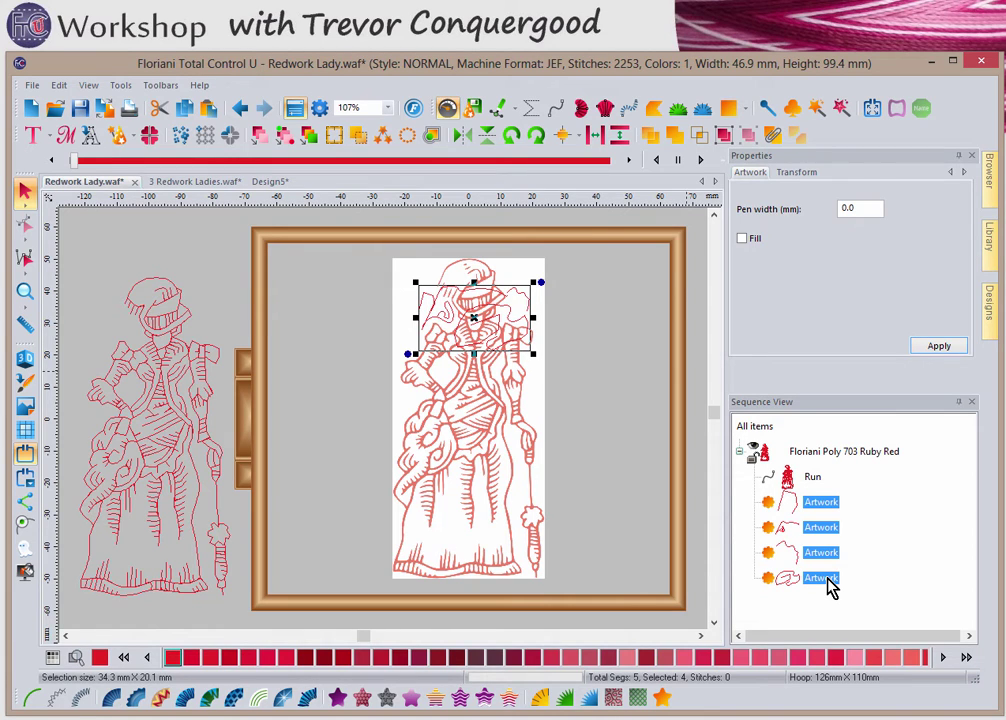
Delete the four selected practice artwork paths and leave nothing selected.
{"action": "key", "text": "Delete"}
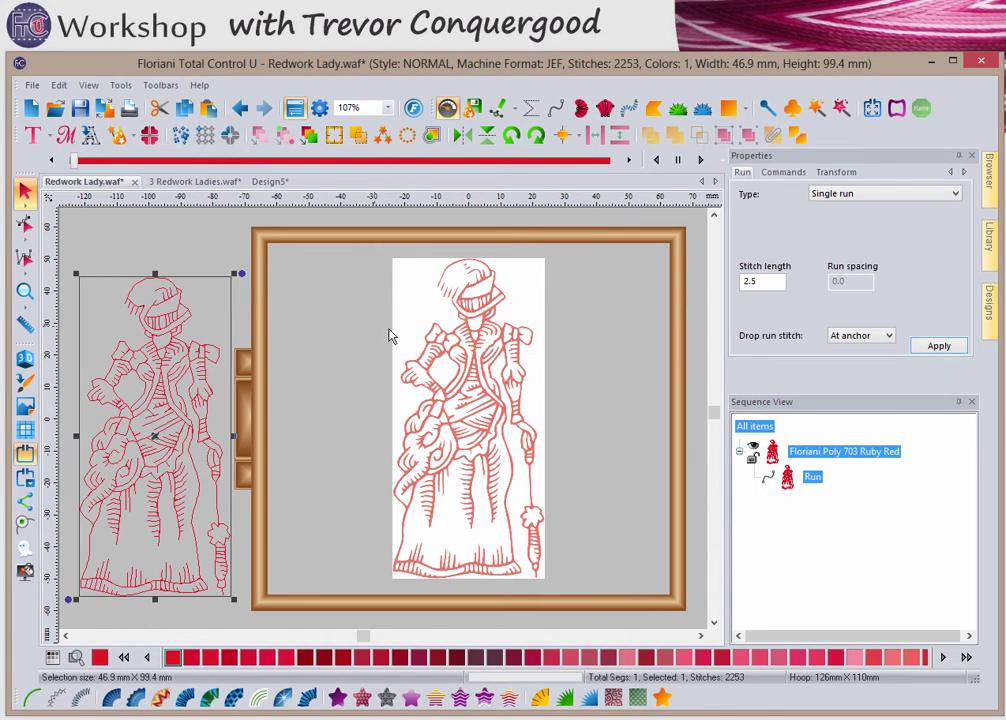
{"action": "left_click", "coordinate": [363, 325]}
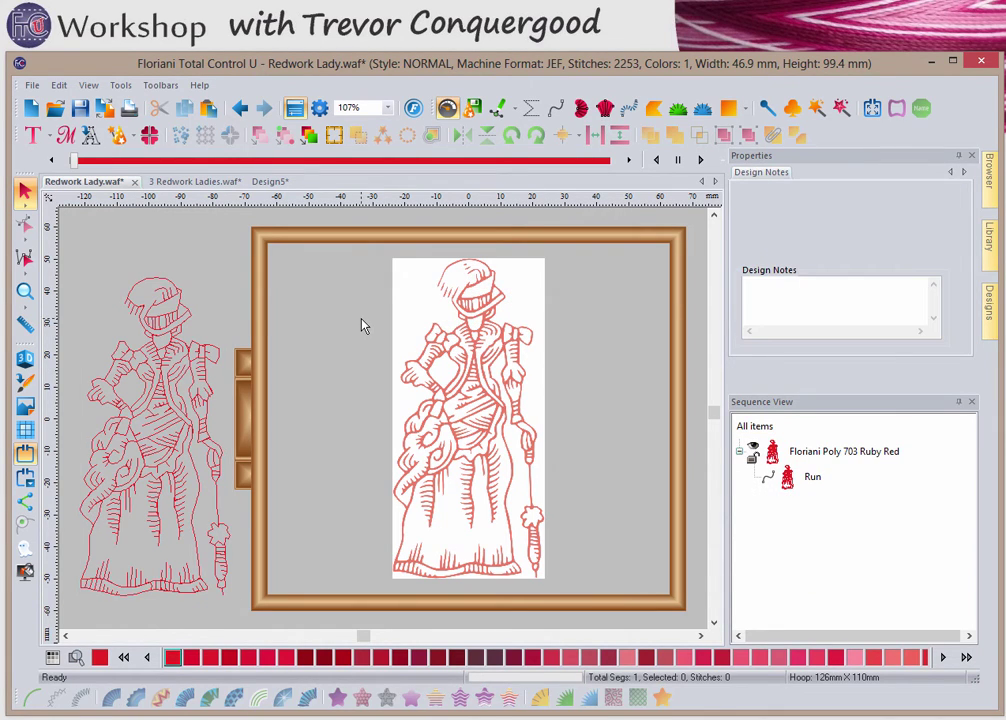
Trace the two rightmost slats of the backdrop's hat band with separate two-point straight artwork lines, each about 2.8 mm tall.
{"action": "left_click", "coordinate": [25, 291]}
{"action": "left_click_drag", "start_coordinate": [437, 272], "coordinate": [516, 334]}
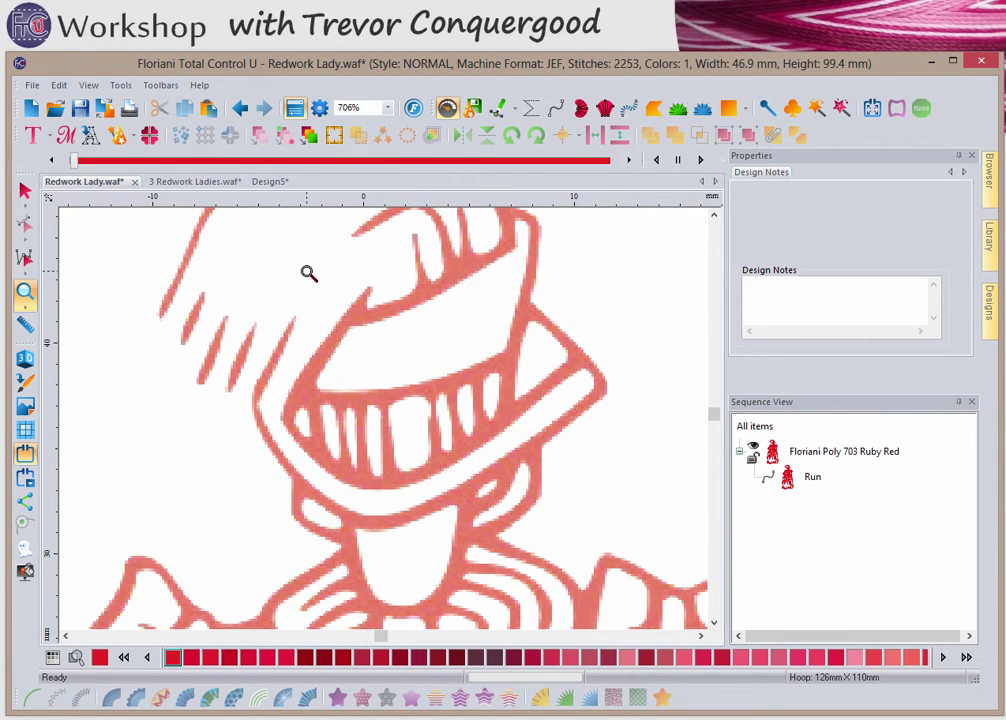
{"action": "key", "text": "a"}
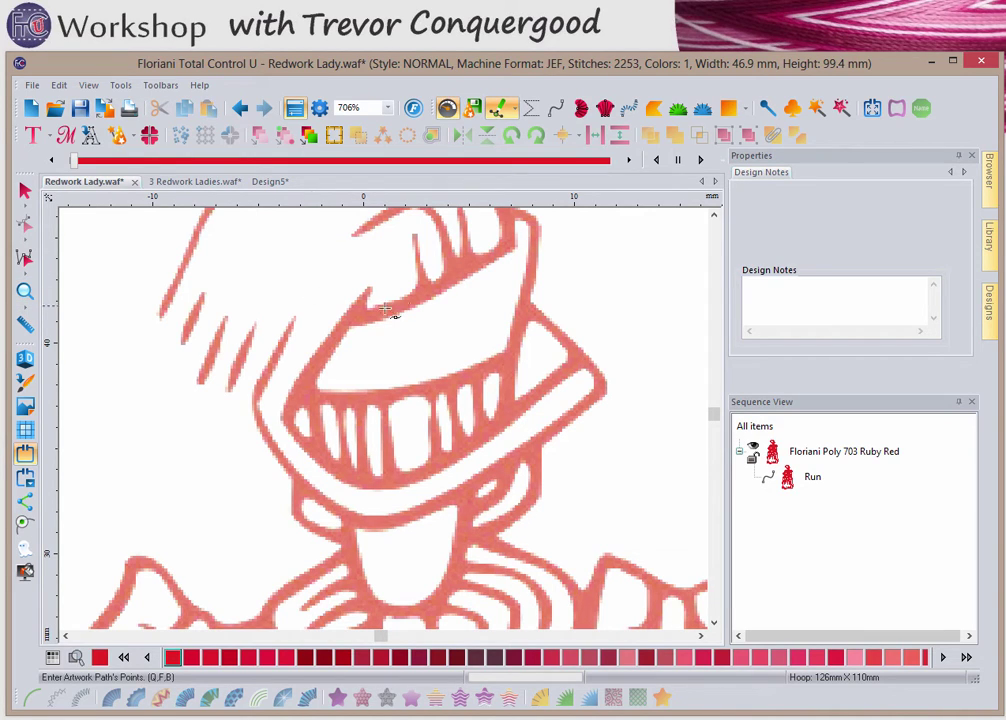
{"action": "left_click", "coordinate": [476, 373]}
{"action": "left_click", "coordinate": [483, 433]}
{"action": "key", "text": "Return"}
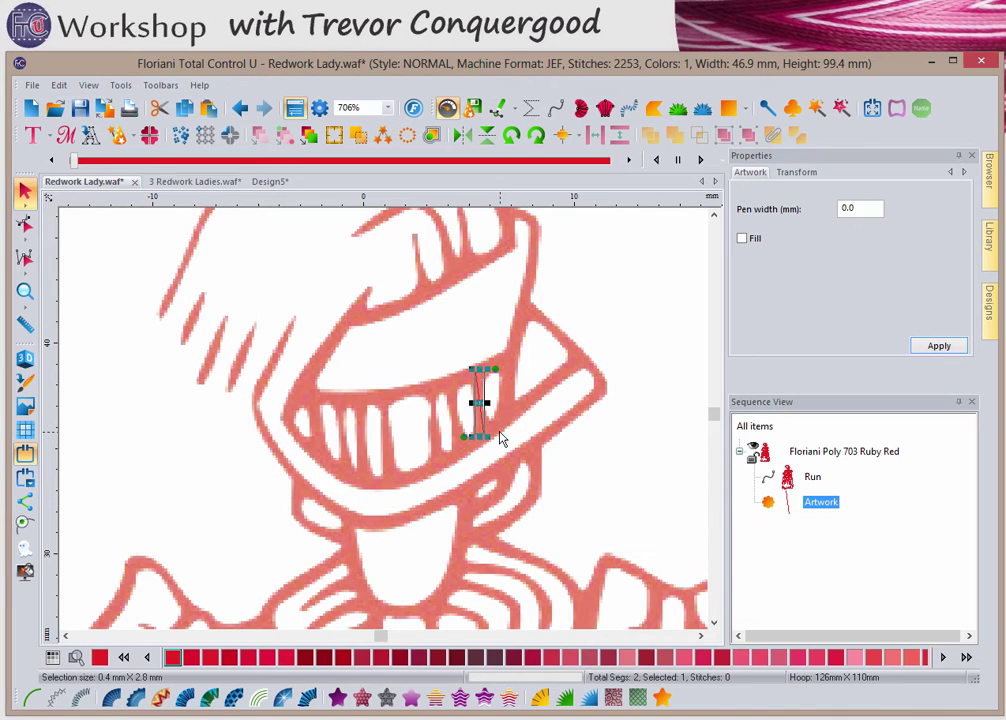
{"action": "left_click", "coordinate": [451, 387]}
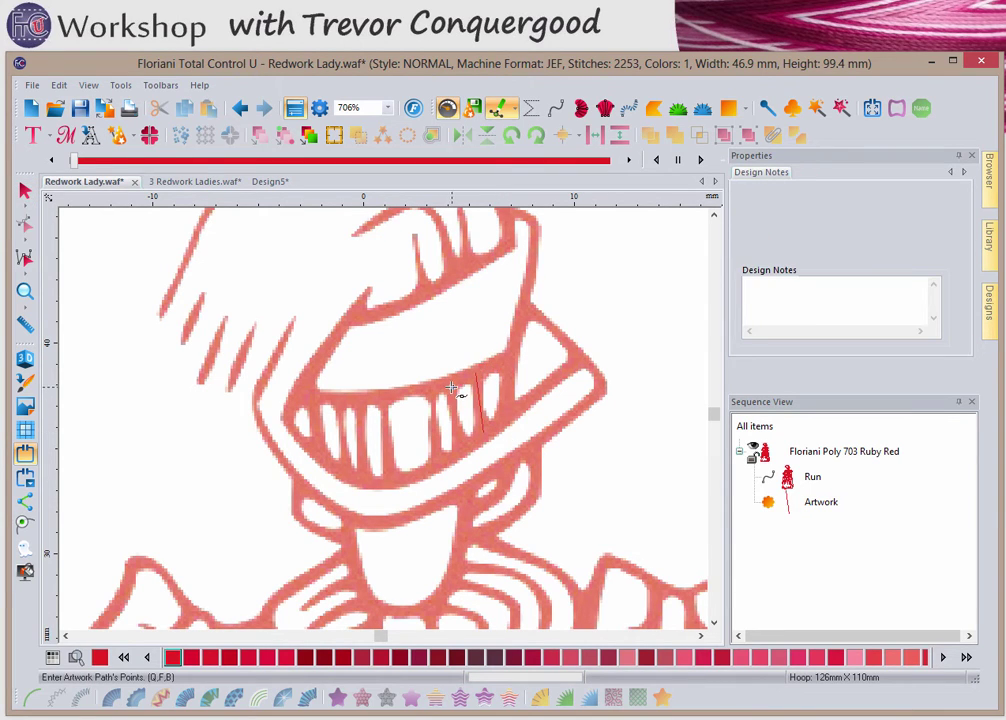
{"action": "left_click", "coordinate": [462, 448]}
{"action": "key", "text": "Return"}
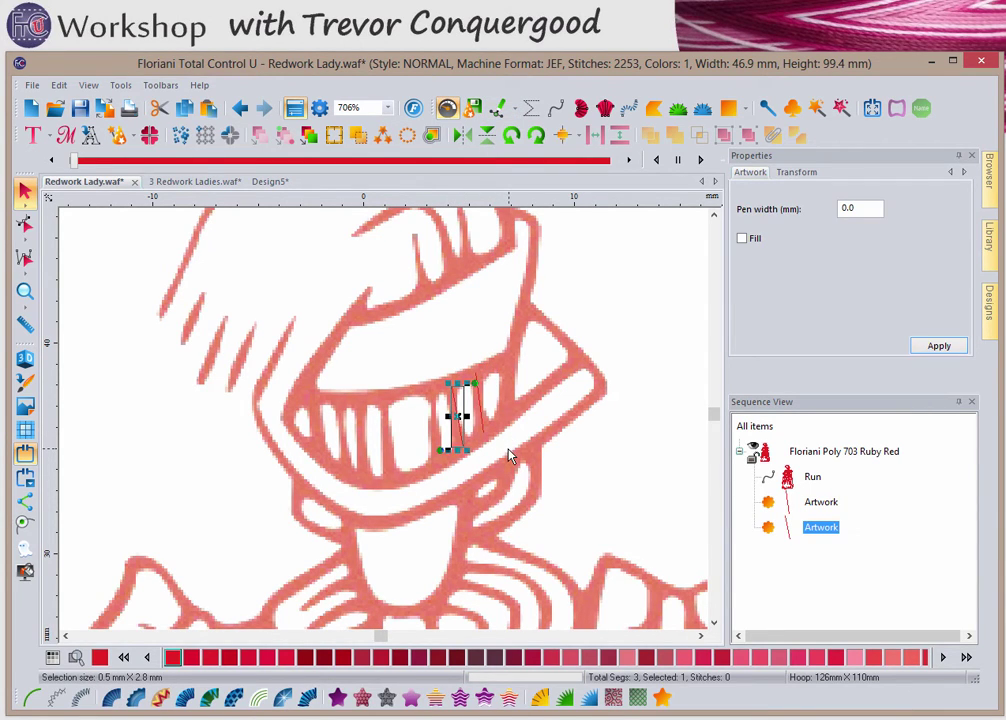
Trace the slats on either side of the hat band's wide central gap with straight artwork lines, the left one about 3.5 mm tall.
{"action": "key", "text": "space"}
{"action": "left_click", "coordinate": [429, 395]}
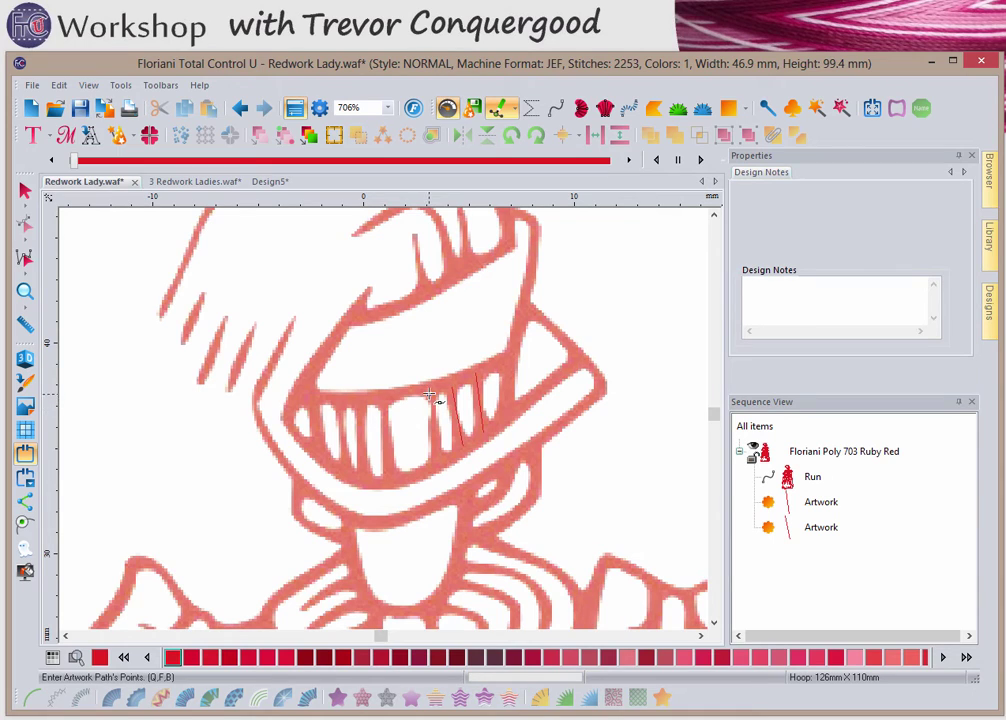
{"action": "left_click", "coordinate": [437, 458]}
{"action": "key", "text": "Return"}
{"action": "key", "text": "space"}
{"action": "left_click", "coordinate": [389, 399]}
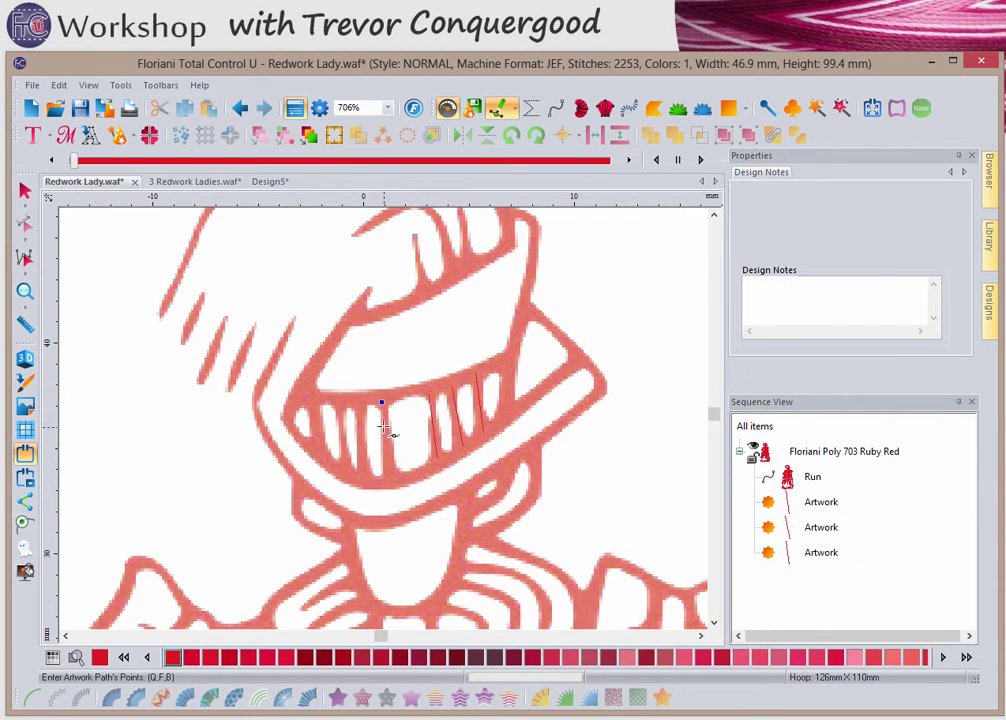
{"action": "left_click", "coordinate": [390, 480]}
{"action": "key", "text": "Return"}
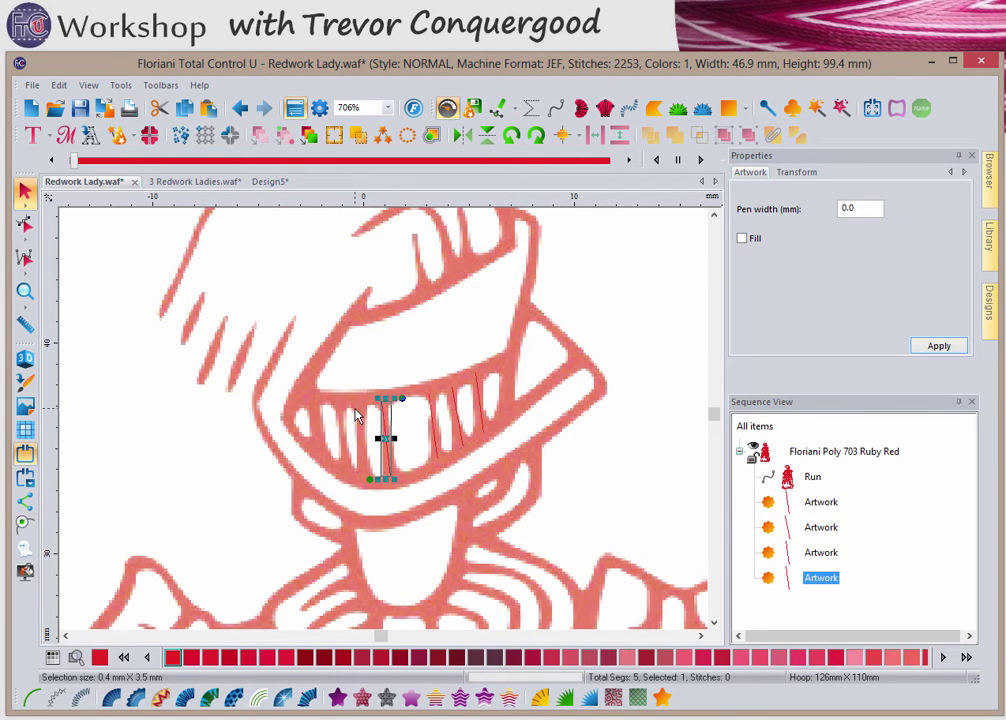
Trace the next two hat band slats to the left with separate two-point straight artwork lines.
{"action": "key", "text": "space"}
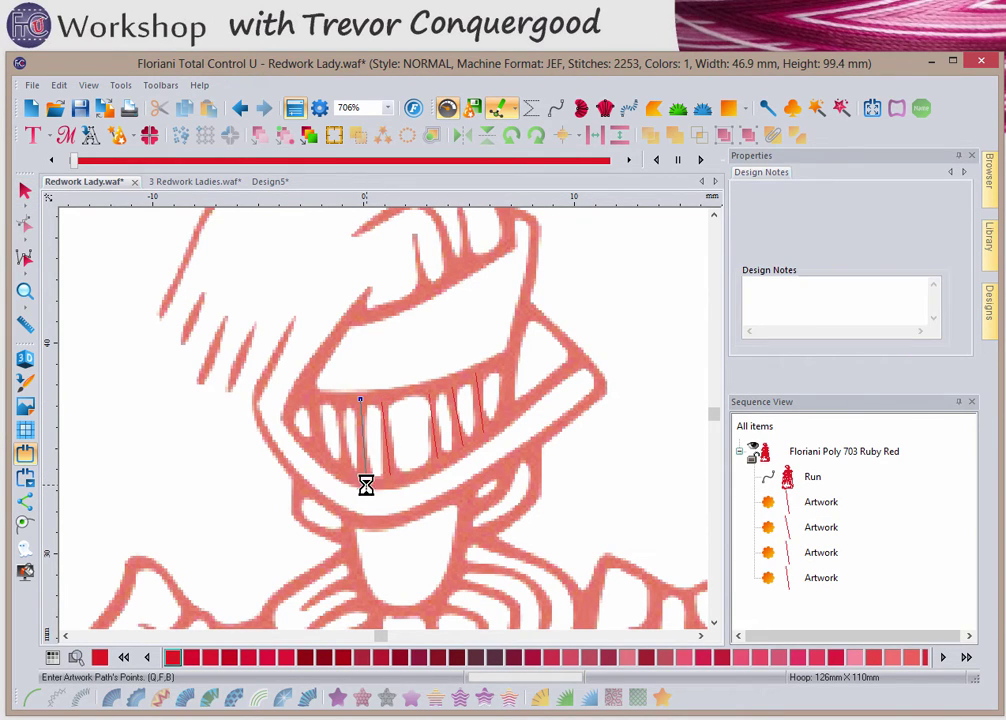
{"action": "left_click", "coordinate": [367, 478]}
{"action": "key", "text": "Return"}
{"action": "key", "text": "Escape"}
{"action": "left_click", "coordinate": [340, 417]}
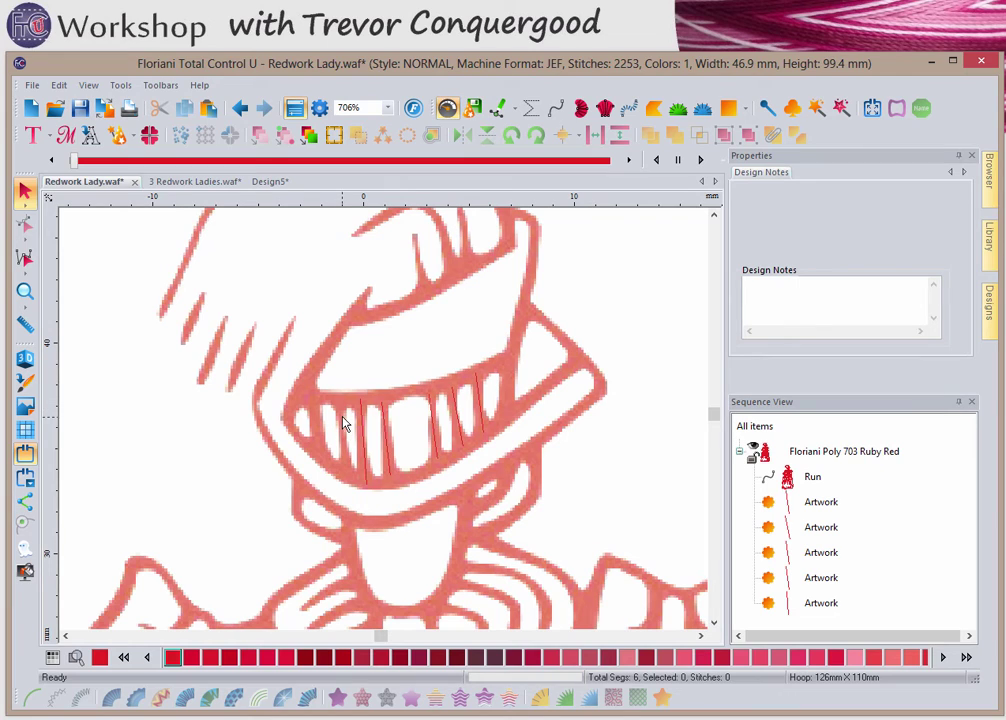
{"action": "key", "text": "space"}
{"action": "left_click", "coordinate": [337, 404]}
{"action": "left_click", "coordinate": [340, 480]}
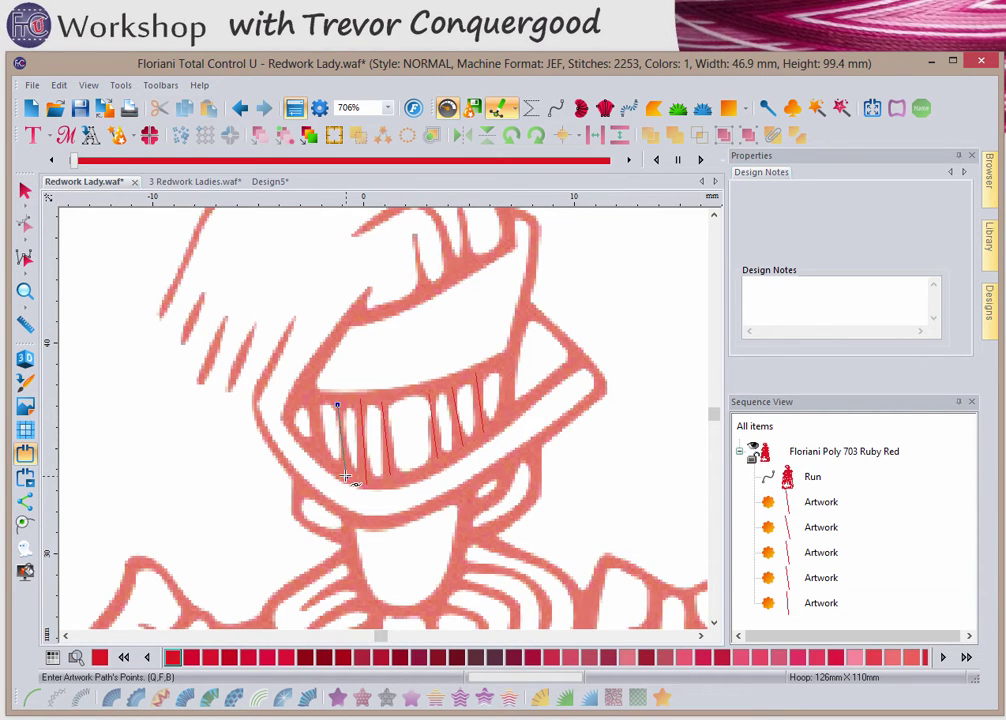
{"action": "key", "text": "Return"}
Trace the leftmost hat band slat with a straight artwork line, about 0.6 × 2.9 mm.
{"action": "key", "text": "space"}
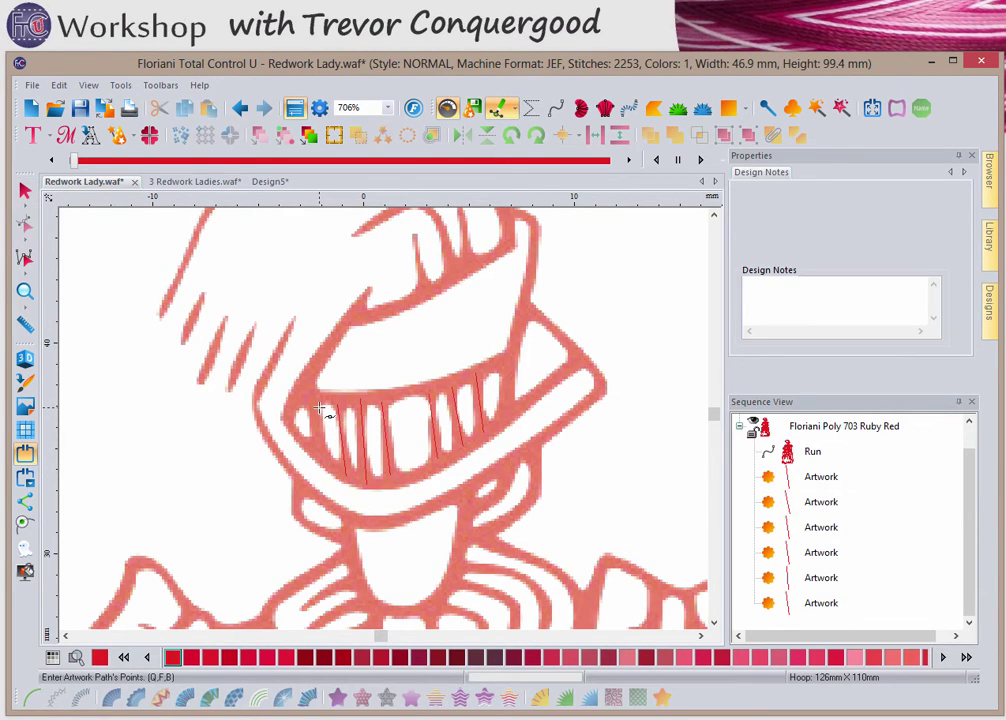
{"action": "left_click", "coordinate": [310, 399]}
{"action": "left_click", "coordinate": [322, 462]}
{"action": "key", "text": "Return"}
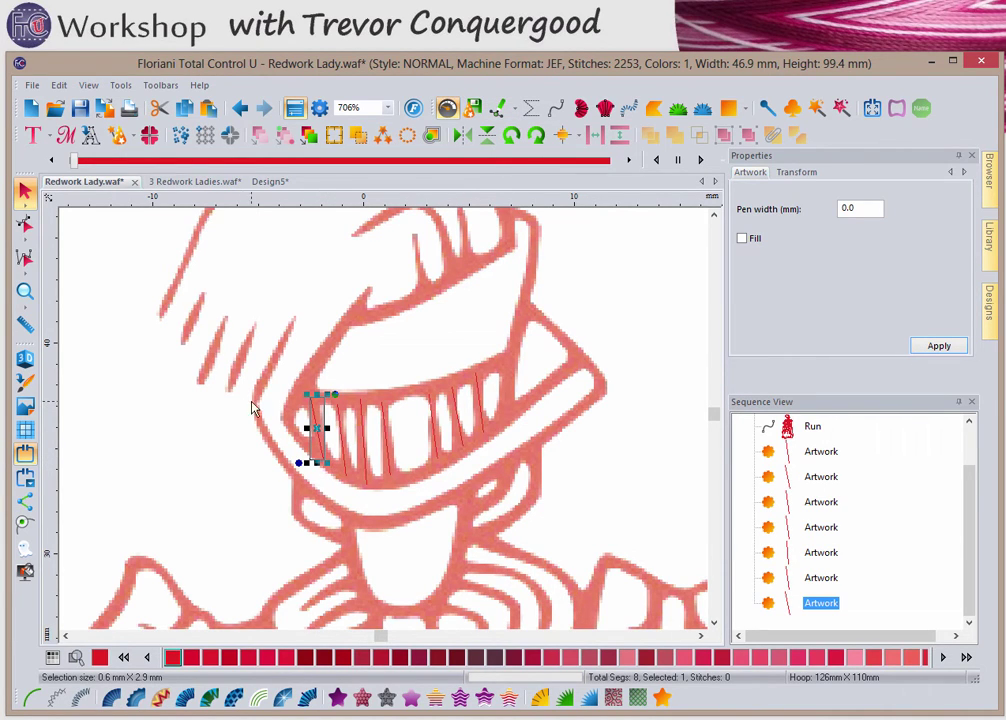
Draw a three-point artwork curve along the hat band's upper edge, about 9.8 × 1.8 mm, and leave it deselected.
{"action": "key", "text": "space"}
{"action": "left_click", "coordinate": [508, 356]}
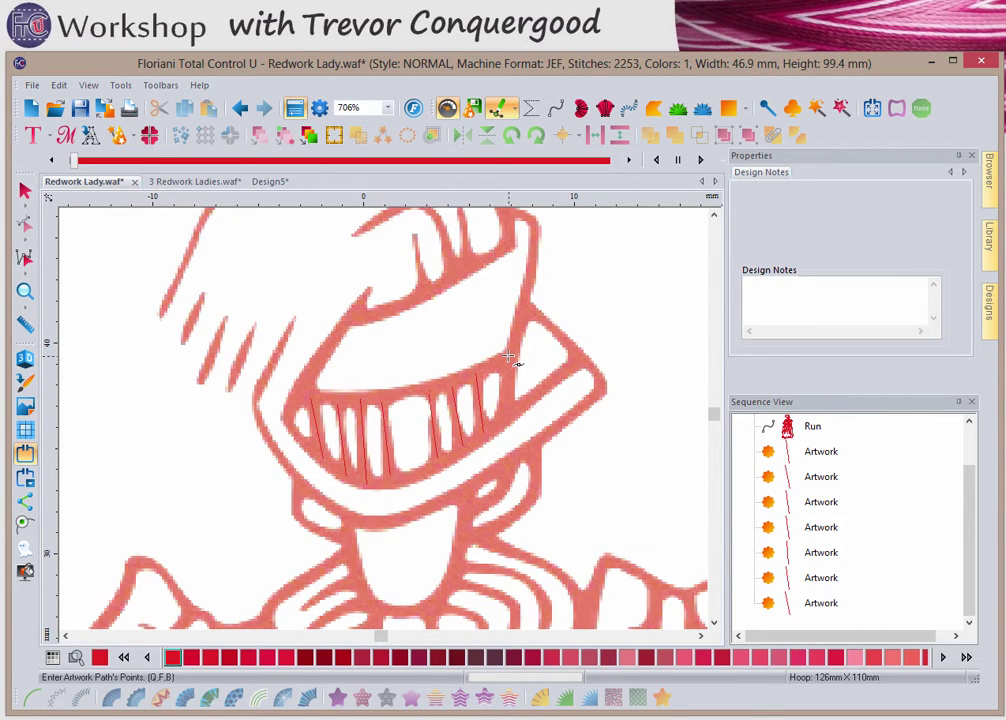
{"action": "left_click", "coordinate": [427, 387]}
{"action": "left_click", "coordinate": [302, 395]}
{"action": "key", "text": "Return"}
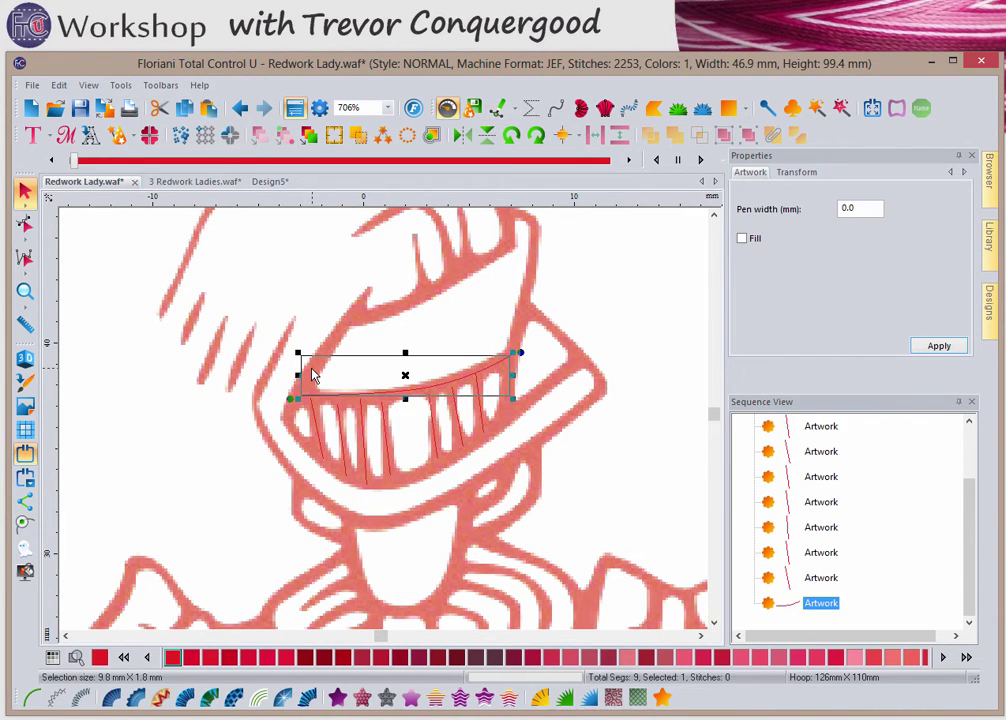
{"action": "right_click", "coordinate": [320, 322]}
{"action": "left_click", "coordinate": [276, 298]}
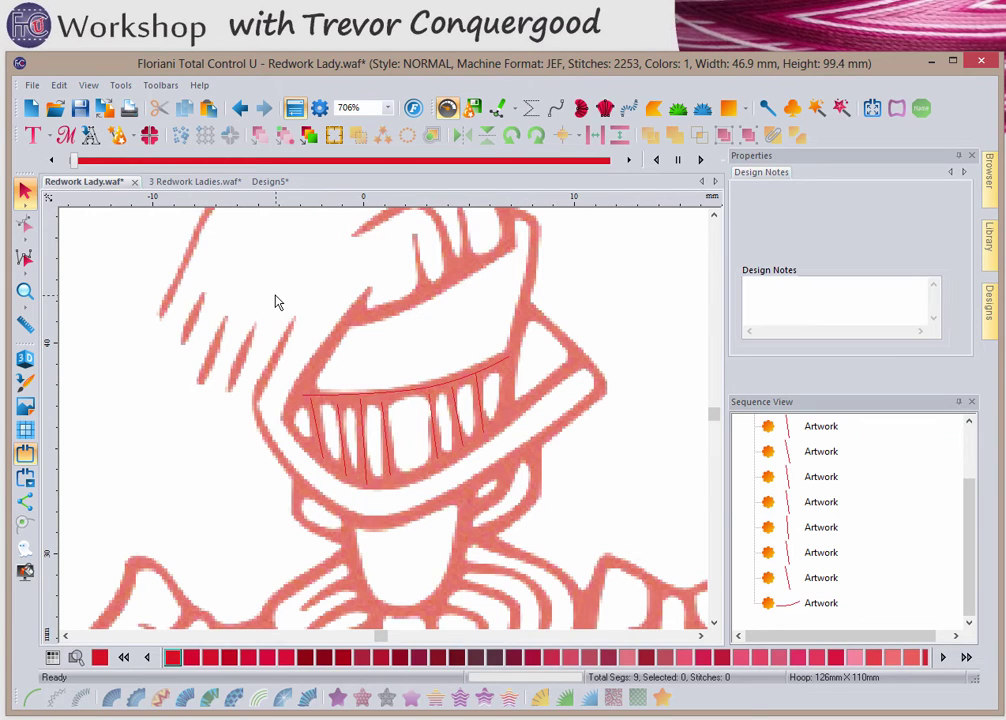
Lighten the backdrop image so the drawn artwork lines stand out, and apply the change.
{"action": "left_click", "coordinate": [26, 409]}
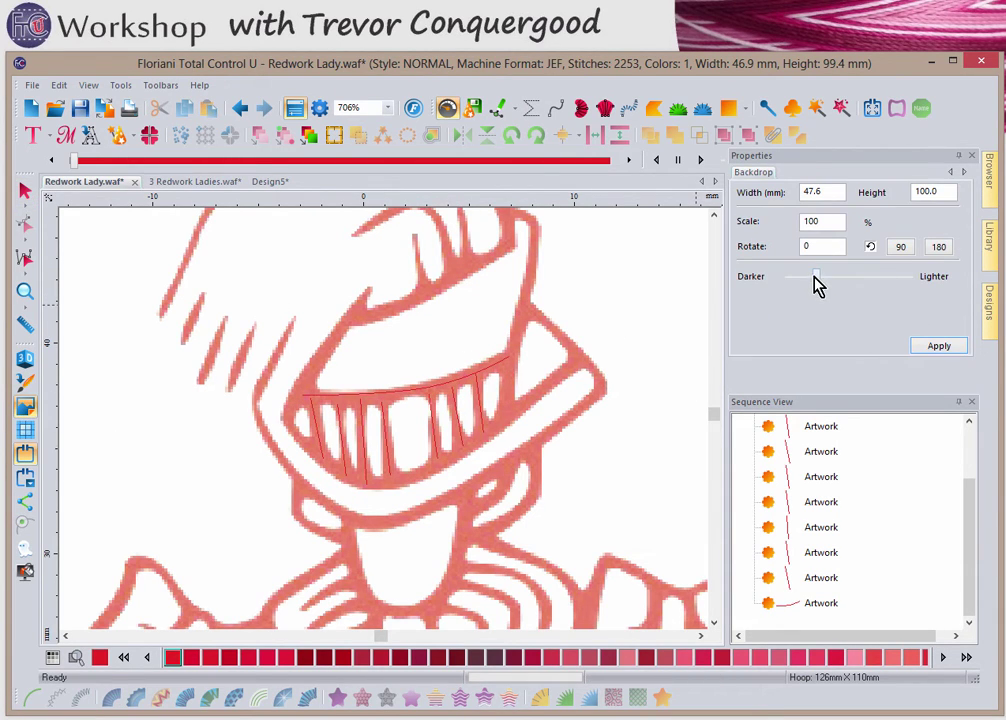
{"action": "left_click_drag", "start_coordinate": [814, 278], "coordinate": [874, 284]}
{"action": "left_click", "coordinate": [940, 346]}
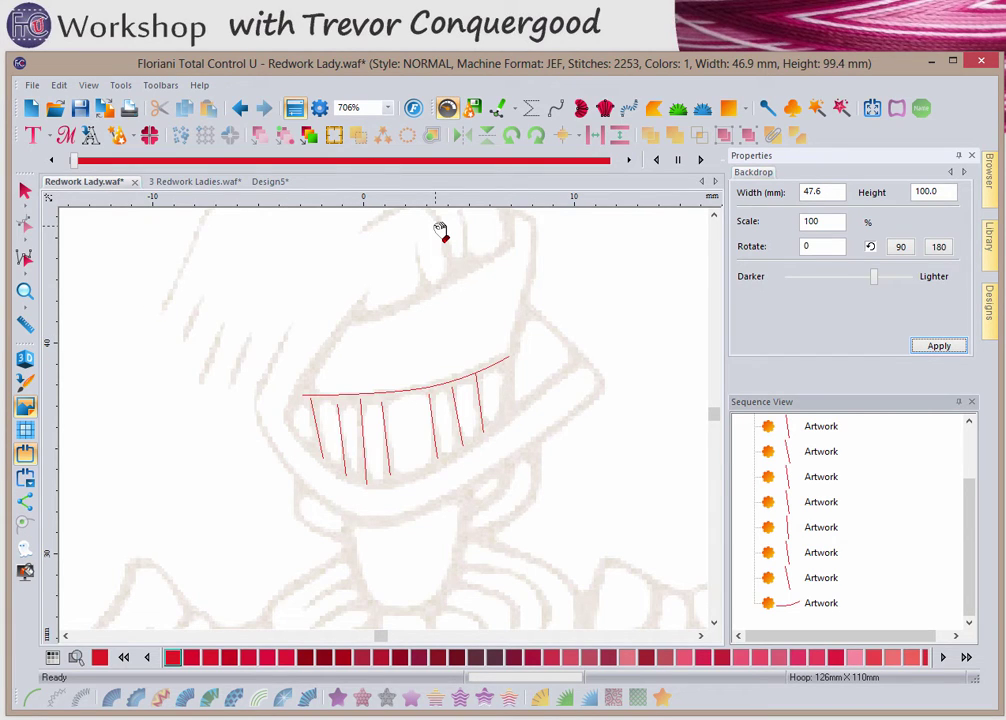
{"action": "key", "text": "Escape"}
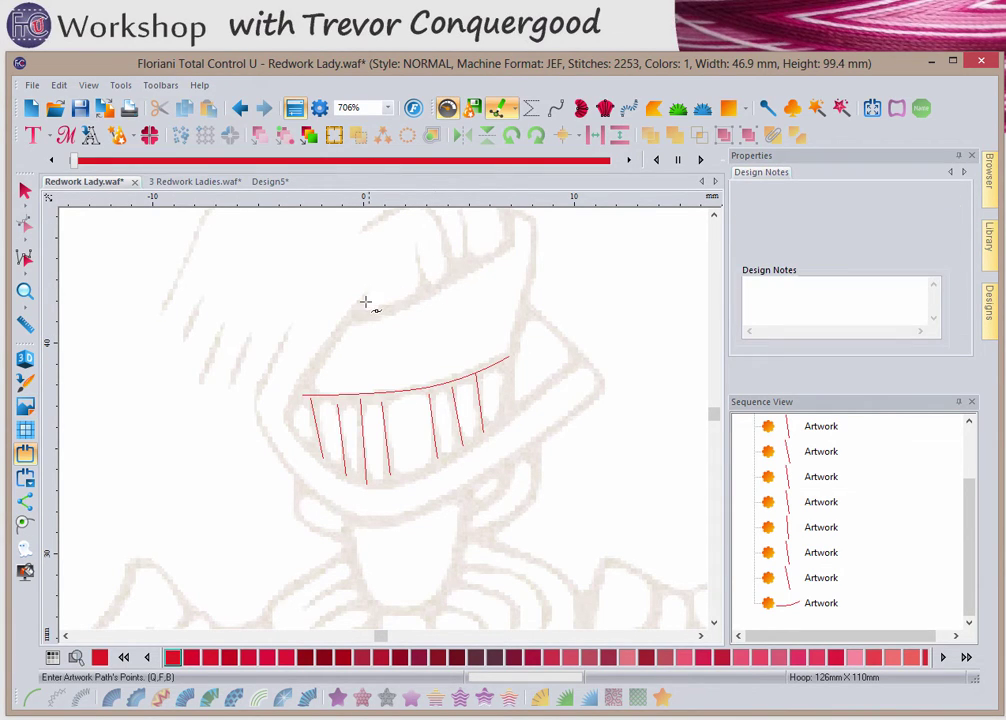
Trace the hat's left edge and the underside of the band to the brim's right corner as one smooth artwork curve, about 14 × 8.9 mm.
{"action": "left_click", "coordinate": [330, 343]}
{"action": "left_click", "coordinate": [302, 386]}
{"action": "left_click", "coordinate": [295, 400]}
{"action": "left_click", "coordinate": [288, 425]}
{"action": "left_click", "coordinate": [306, 448]}
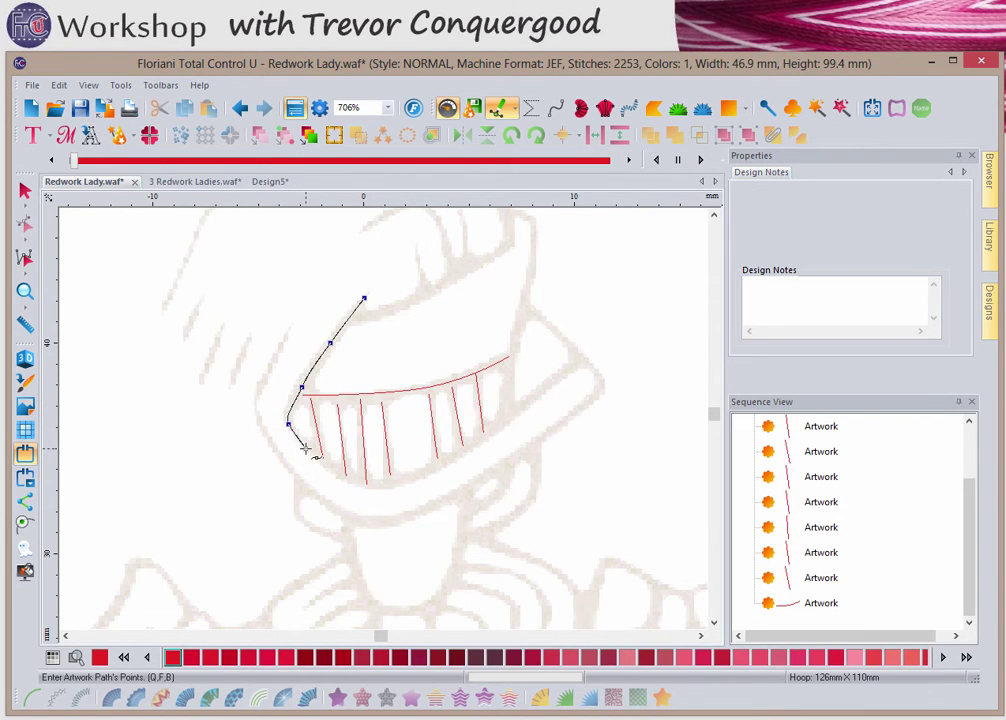
{"action": "left_click", "coordinate": [352, 481]}
{"action": "left_click", "coordinate": [400, 484]}
{"action": "left_click", "coordinate": [440, 466]}
{"action": "left_click", "coordinate": [451, 459]}
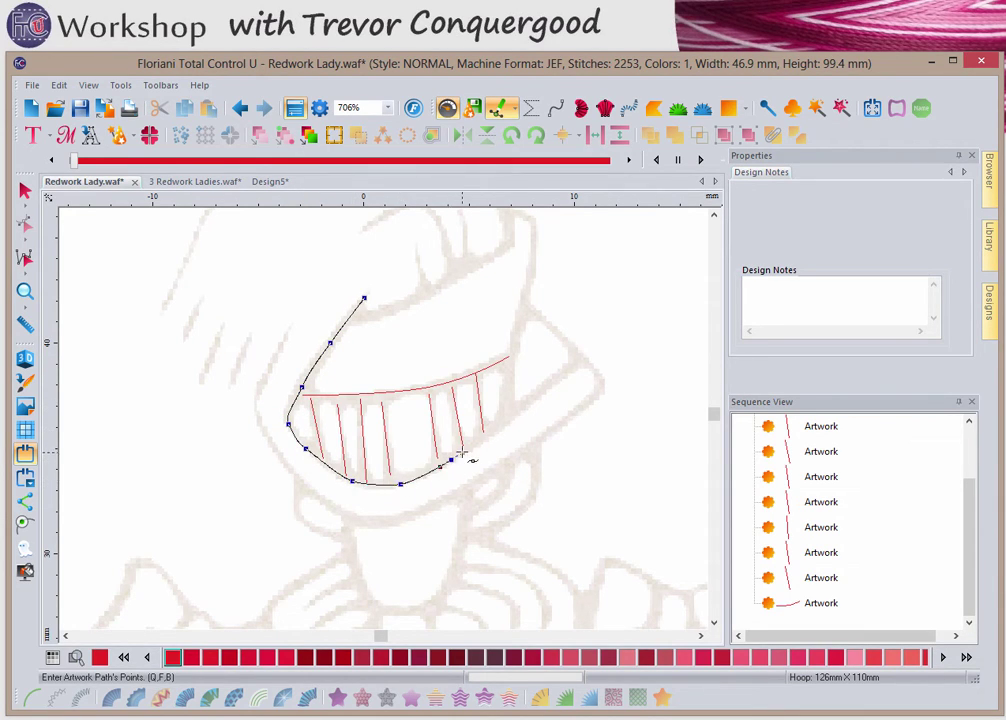
{"action": "left_click", "coordinate": [519, 411]}
{"action": "left_click", "coordinate": [580, 360]}
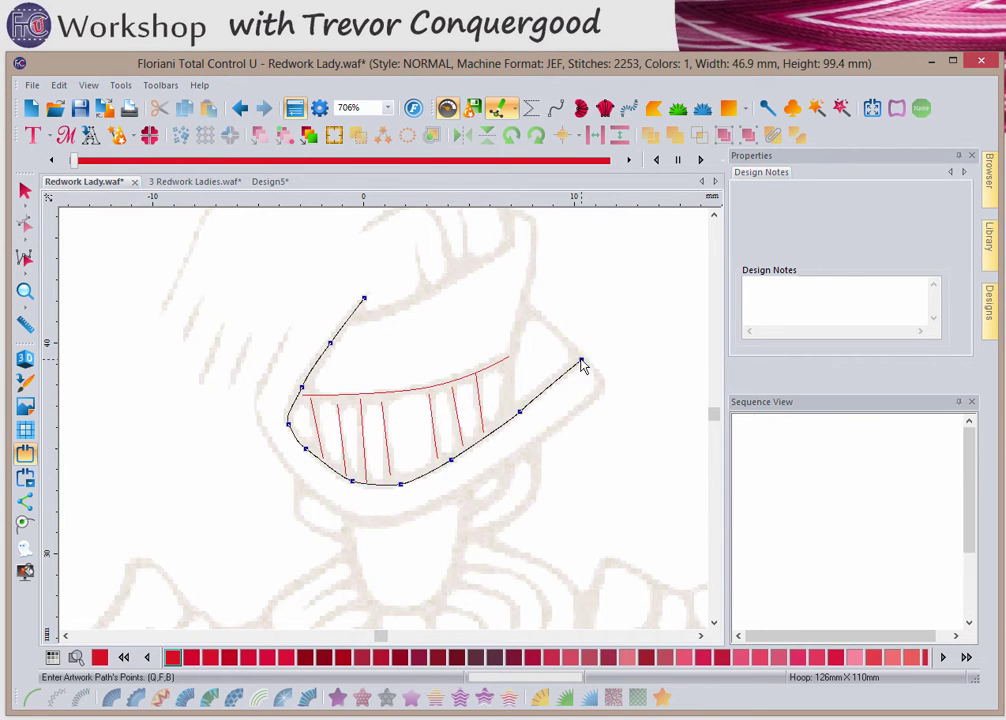
{"action": "key", "text": "Return"}
{"action": "right_click", "coordinate": [606, 337]}
{"action": "left_click", "coordinate": [636, 252]}
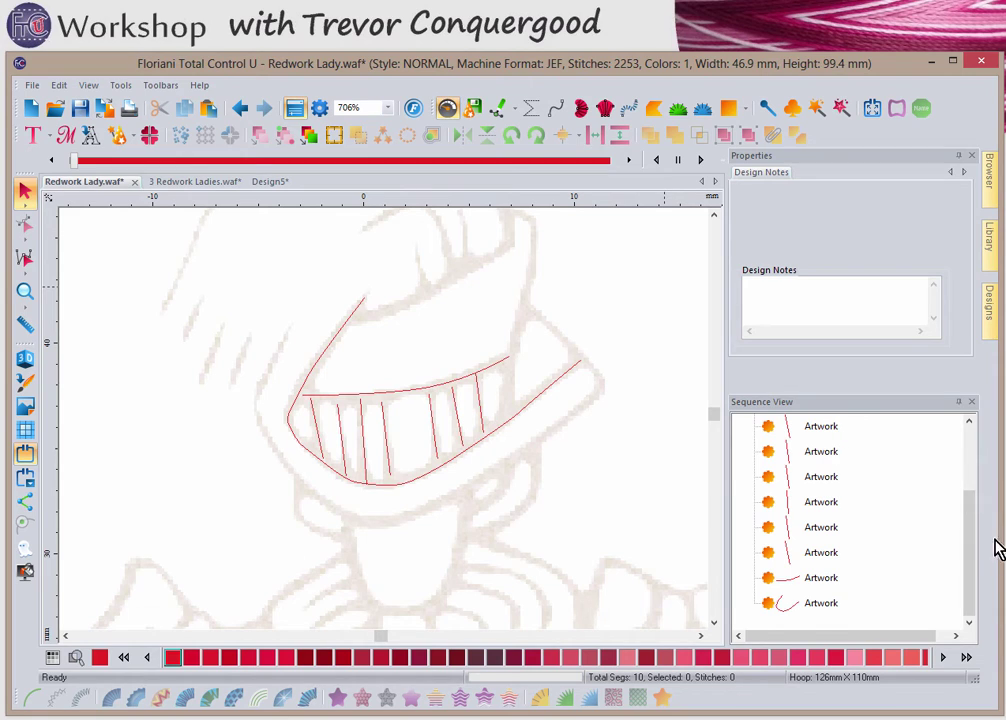
Select the hat artwork paths as a range in the sequence, from the first slat line to the last curve, excluding the run stitches.
{"action": "scroll", "coordinate": [975, 525], "scroll_direction": "up", "scroll_amount": 1}
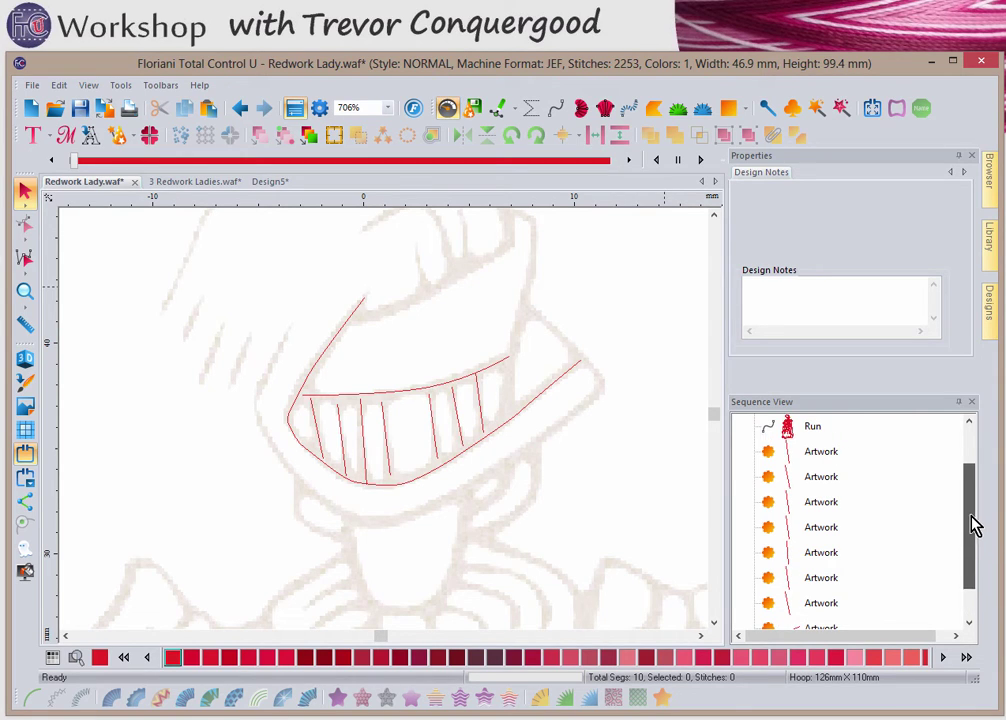
{"action": "left_click", "coordinate": [821, 455]}
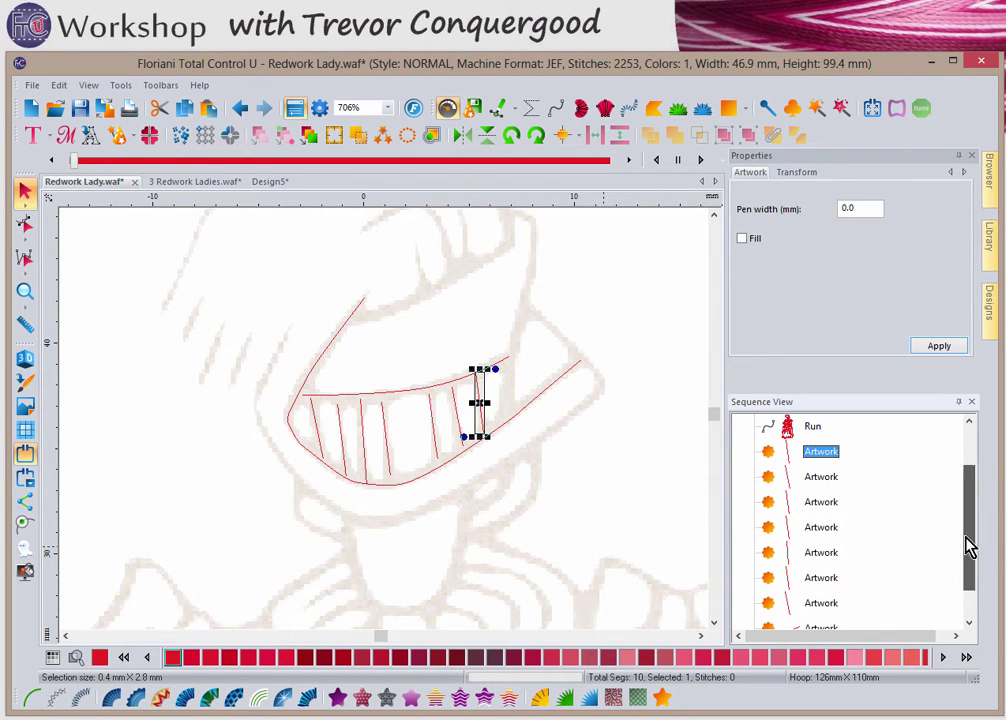
{"action": "left_click_drag", "start_coordinate": [968, 545], "coordinate": [972, 595]}
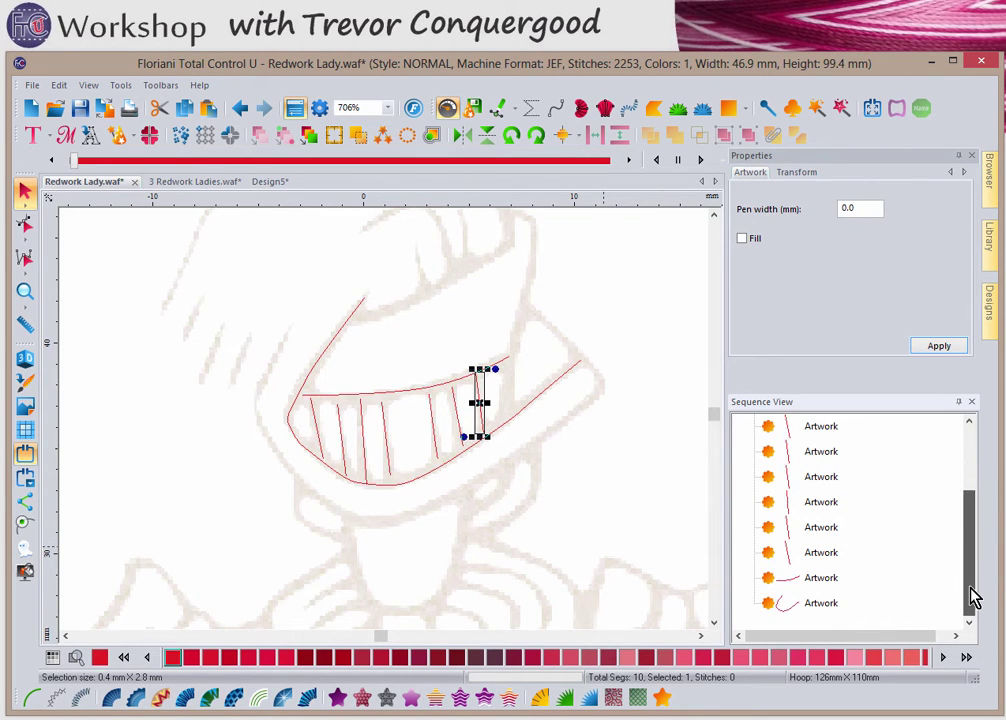
{"action": "left_click", "coordinate": [820, 605], "text": "shift"}
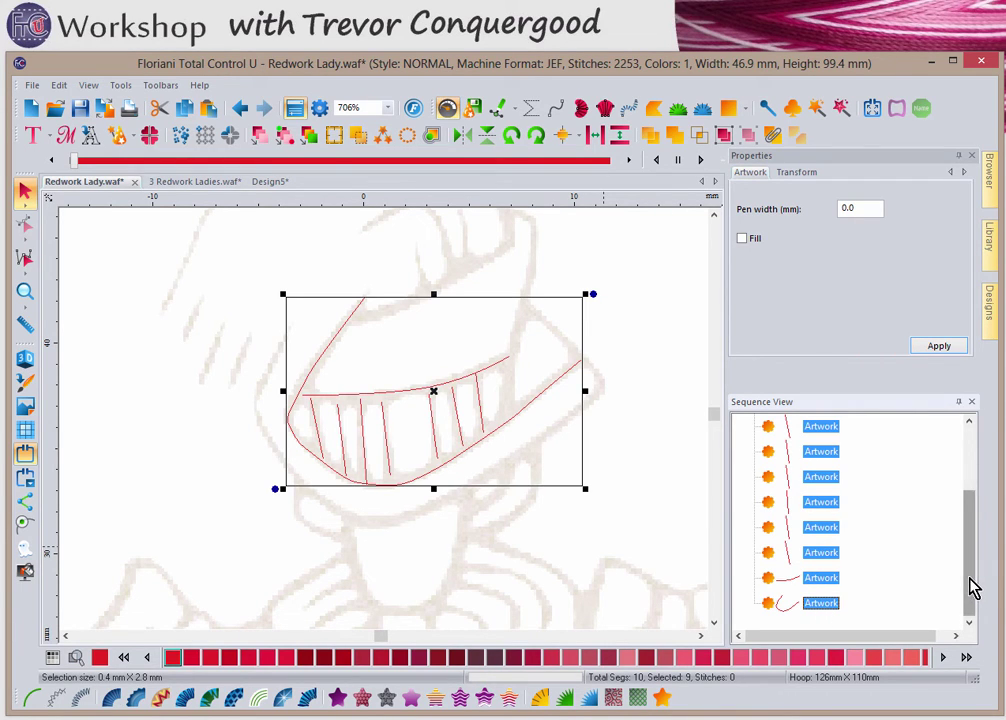
{"action": "left_click_drag", "start_coordinate": [975, 579], "coordinate": [975, 539]}
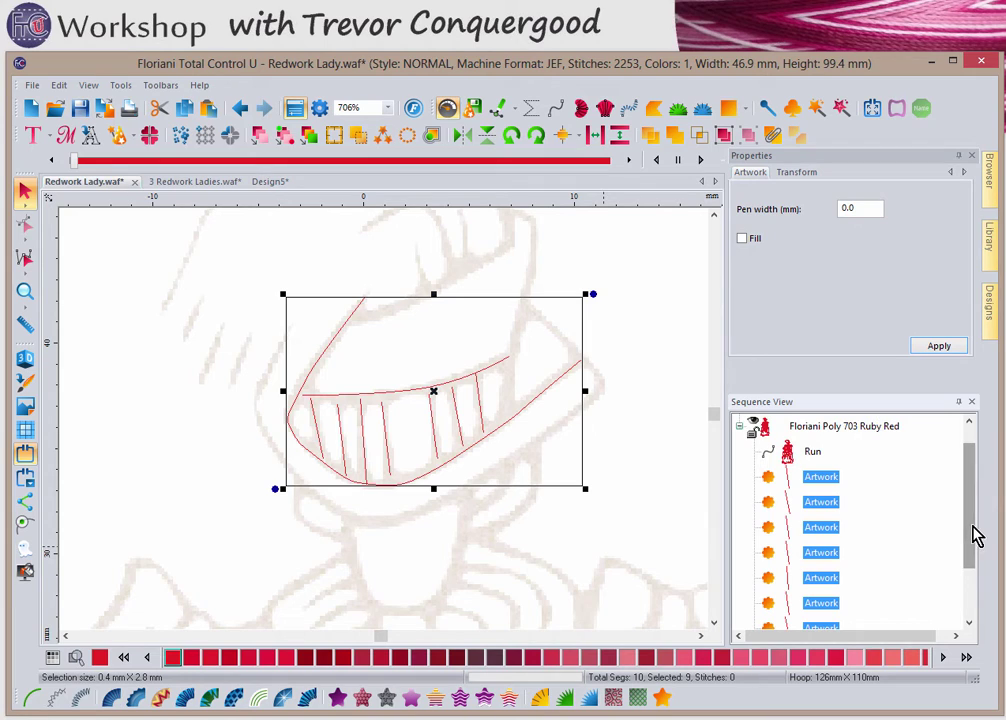
{"action": "left_click", "coordinate": [815, 452]}
{"action": "left_click", "coordinate": [821, 478]}
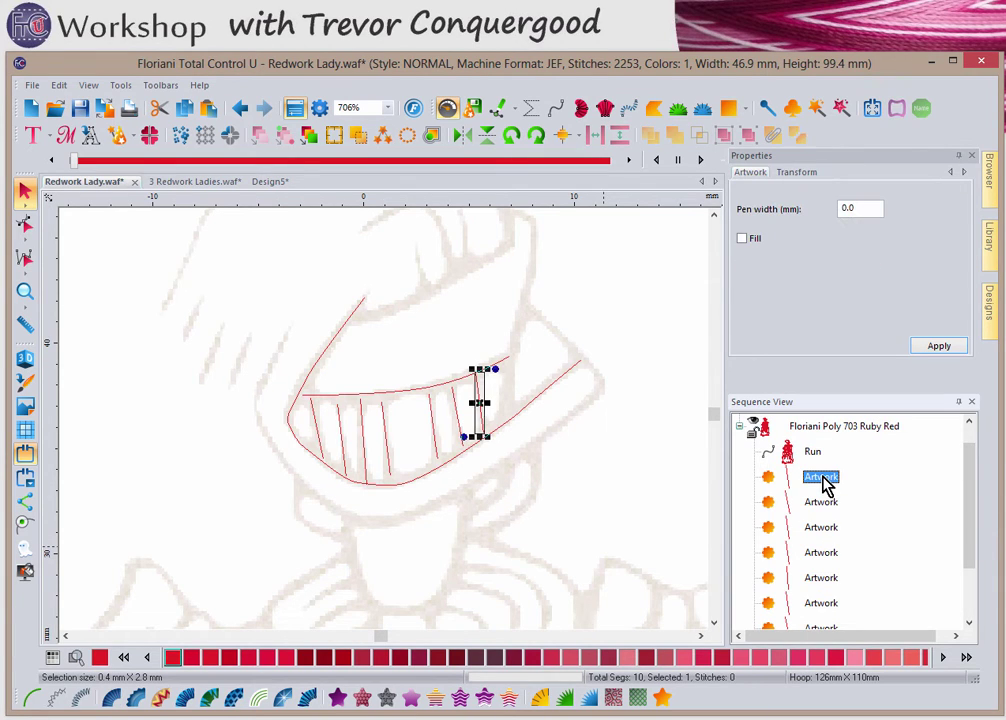
{"action": "left_click_drag", "start_coordinate": [968, 476], "coordinate": [968, 523]}
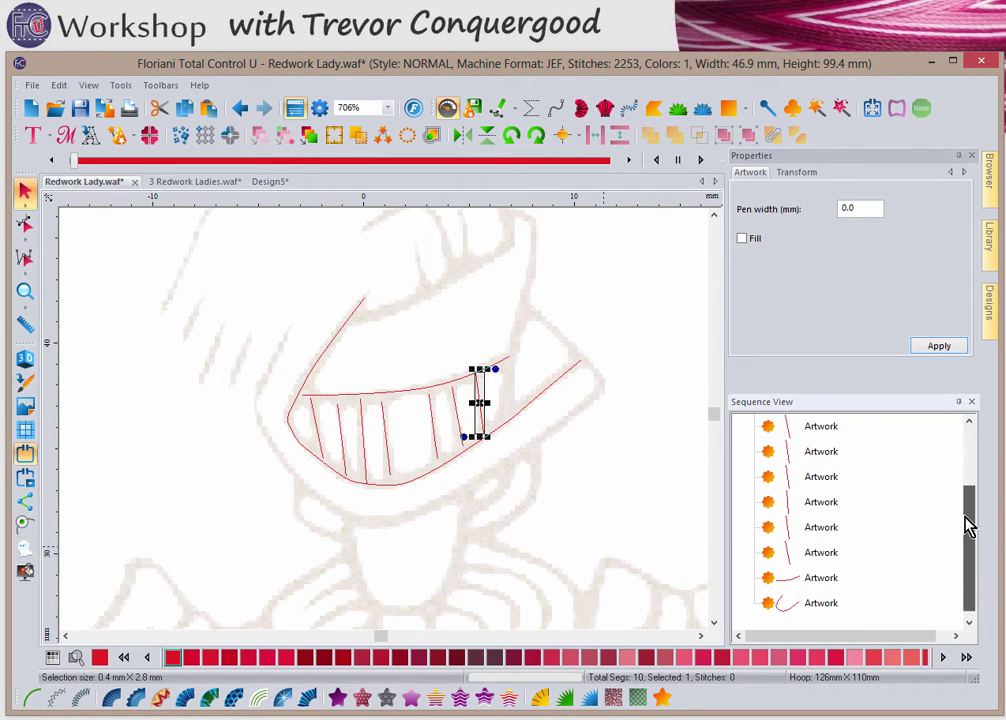
{"action": "left_click", "coordinate": [824, 604], "text": "shift"}
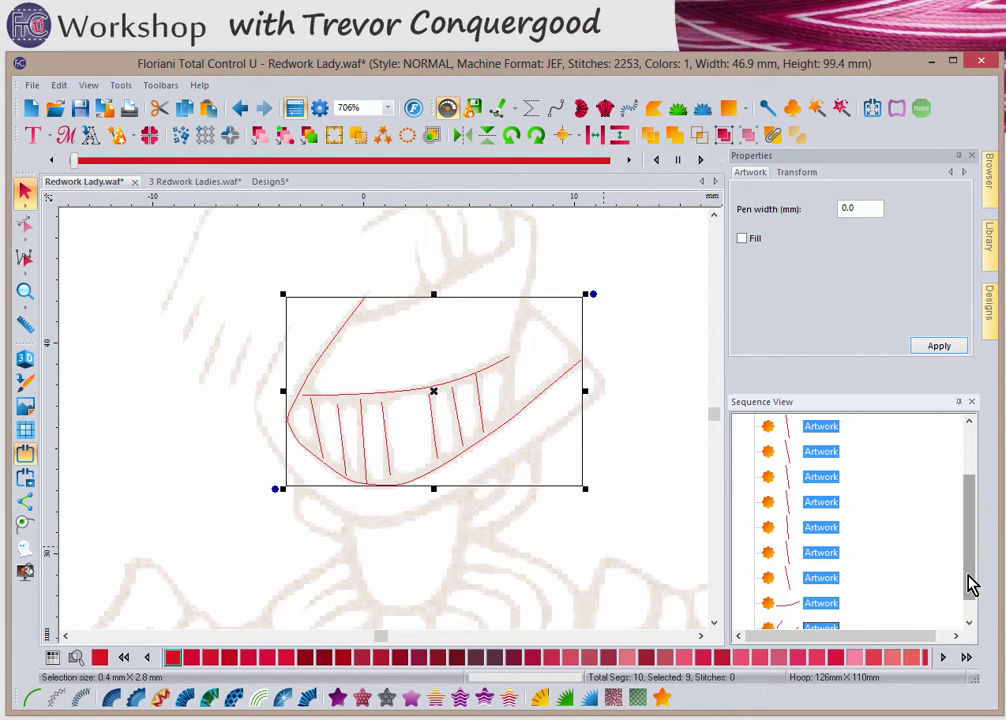
Select all nine hat artwork paths together on the canvas and convert them to Run stitches.
{"action": "left_click", "coordinate": [662, 310]}
{"action": "left_click_drag", "start_coordinate": [220, 274], "coordinate": [656, 545]}
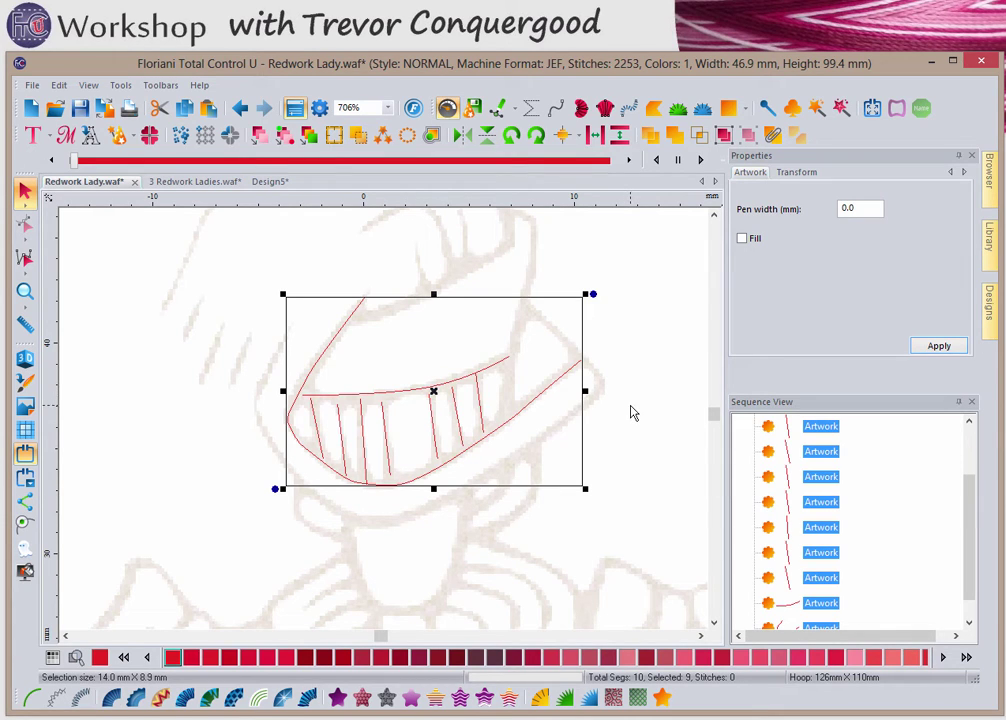
{"action": "left_click", "coordinate": [28, 707]}
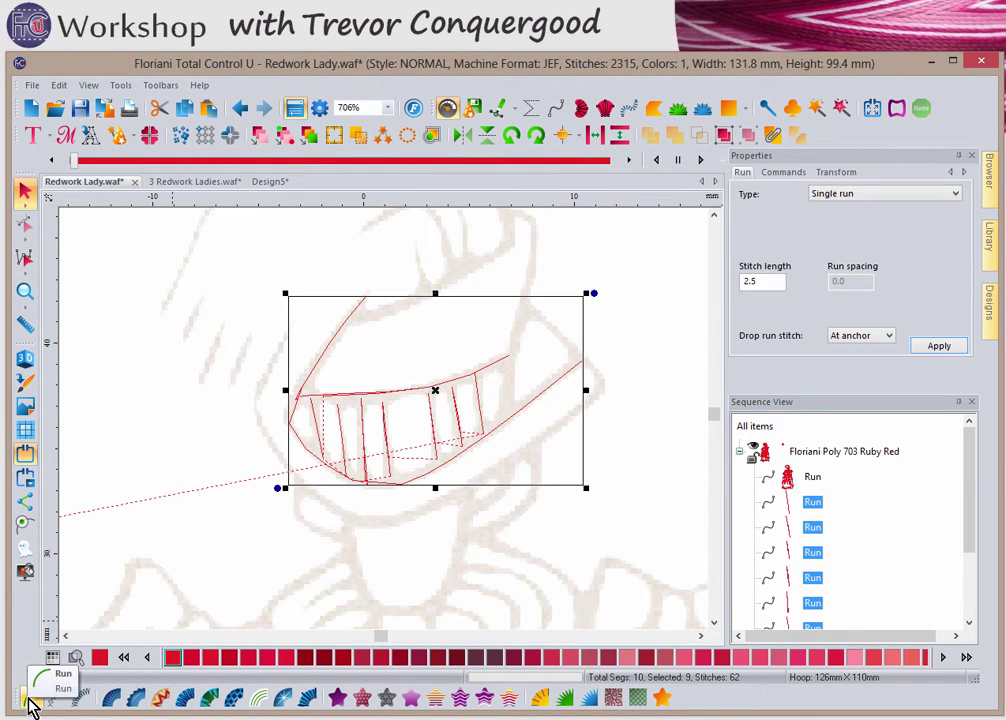
Display the converted hat stitches in 3D and clear the selection.
{"action": "left_click", "coordinate": [25, 362]}
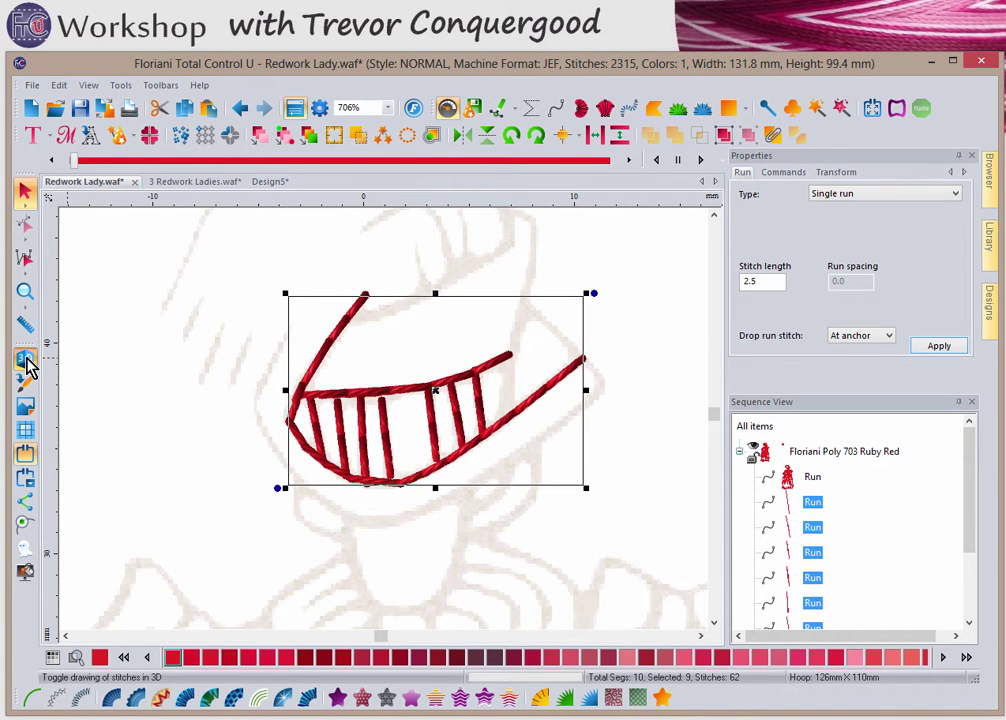
{"action": "left_click", "coordinate": [177, 344]}
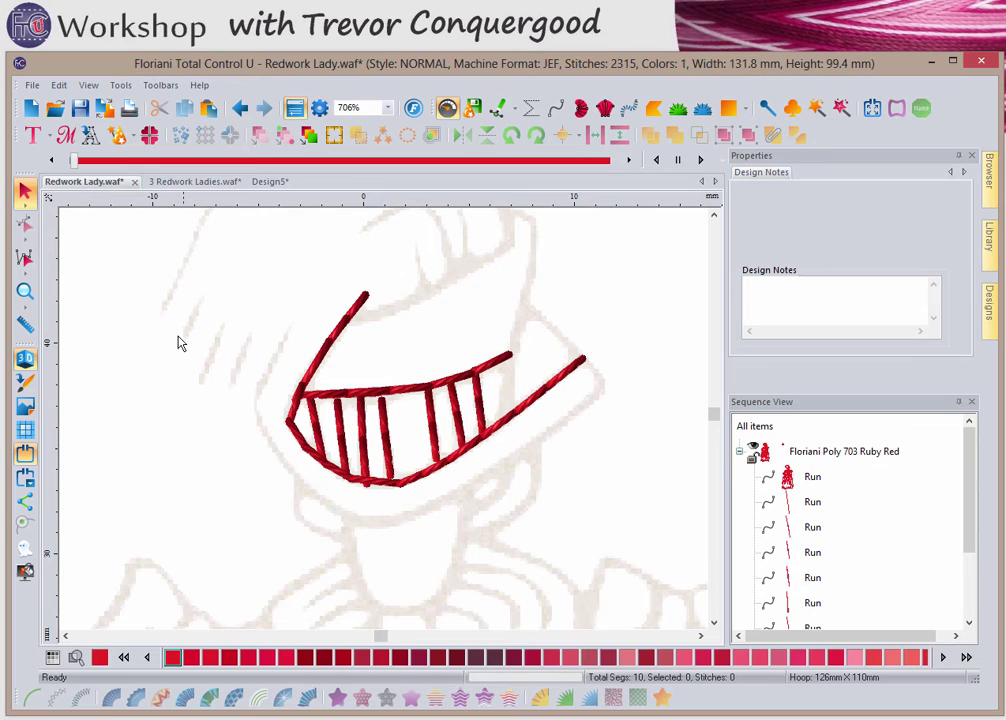
Trace the hat brim's outer edge as one smooth artwork curve, about 16.4 × 10.4 mm, and convert it to Run stitches.
{"action": "left_click", "coordinate": [503, 107]}
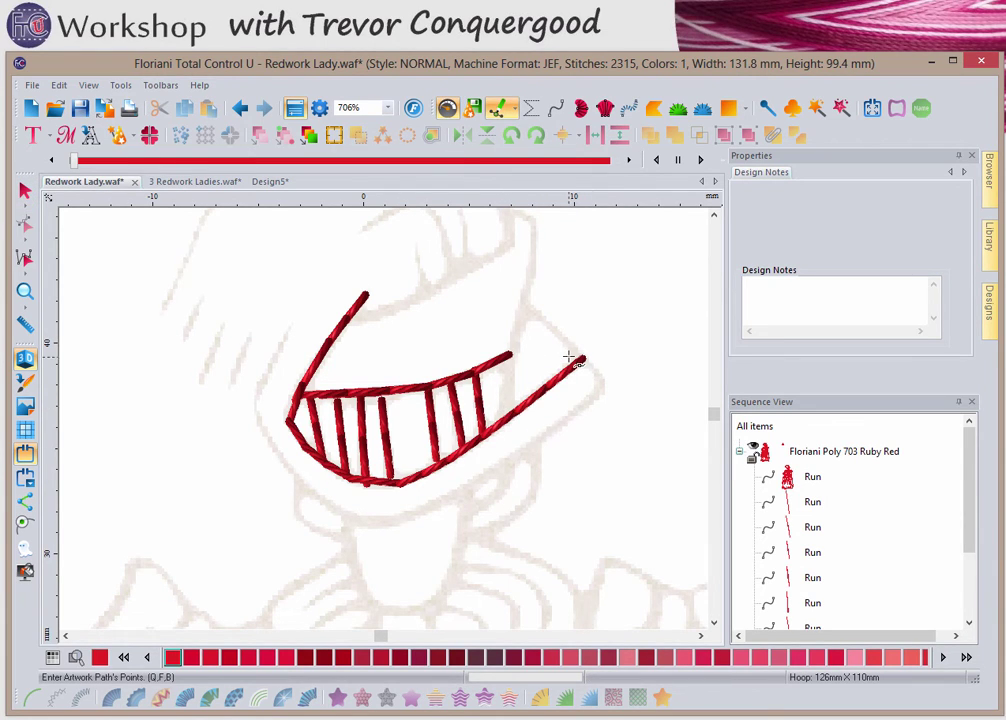
{"action": "left_click", "coordinate": [525, 308]}
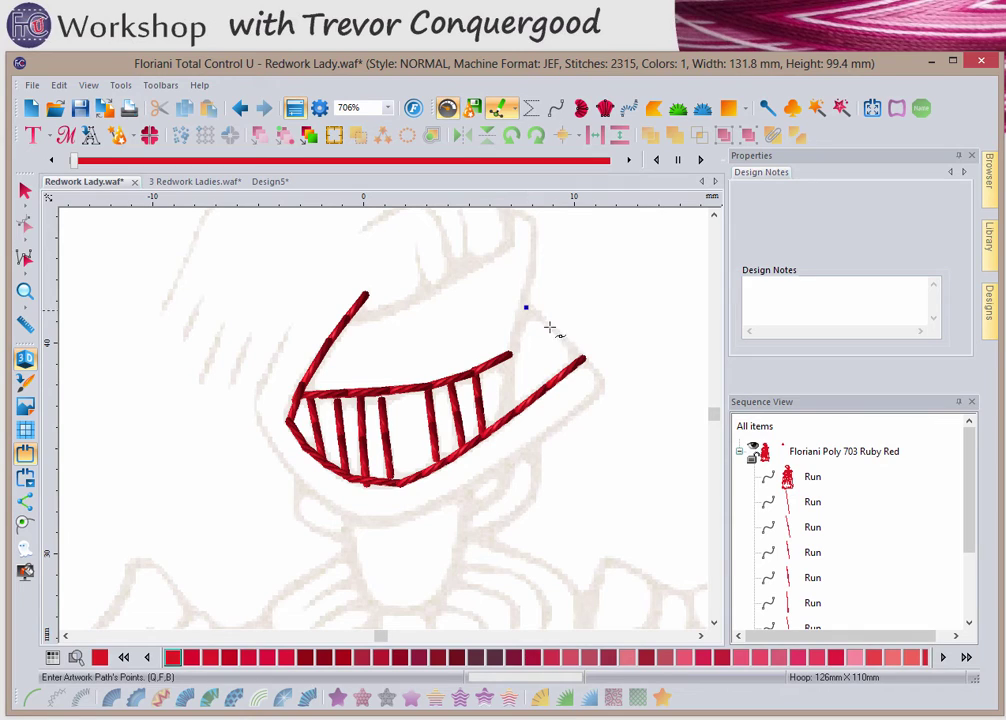
{"action": "left_click", "coordinate": [591, 364]}
{"action": "left_click", "coordinate": [598, 396]}
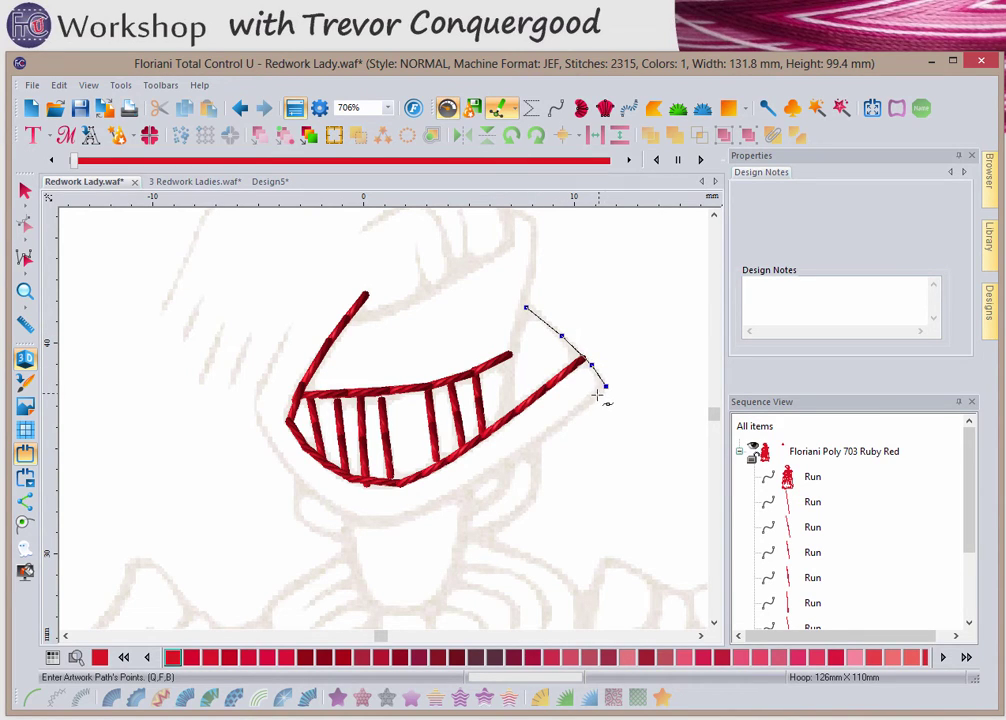
{"action": "left_click", "coordinate": [532, 451]}
{"action": "left_click", "coordinate": [478, 485]}
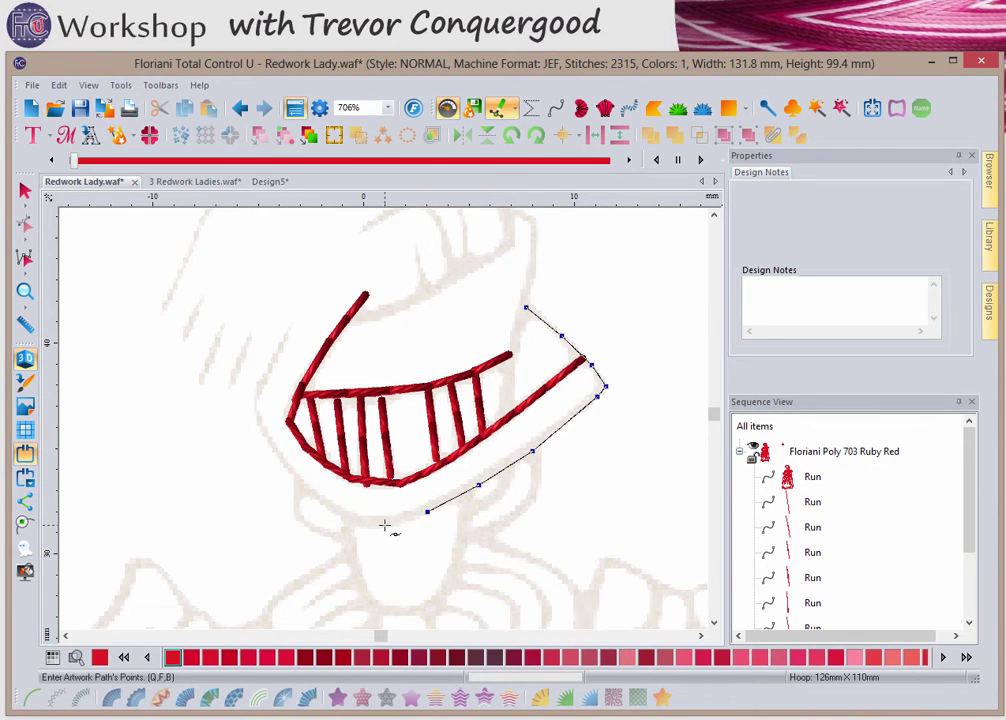
{"action": "left_click", "coordinate": [384, 524]}
{"action": "left_click", "coordinate": [355, 518]}
{"action": "left_click", "coordinate": [341, 513]}
{"action": "left_click", "coordinate": [261, 424]}
{"action": "left_click", "coordinate": [260, 395]}
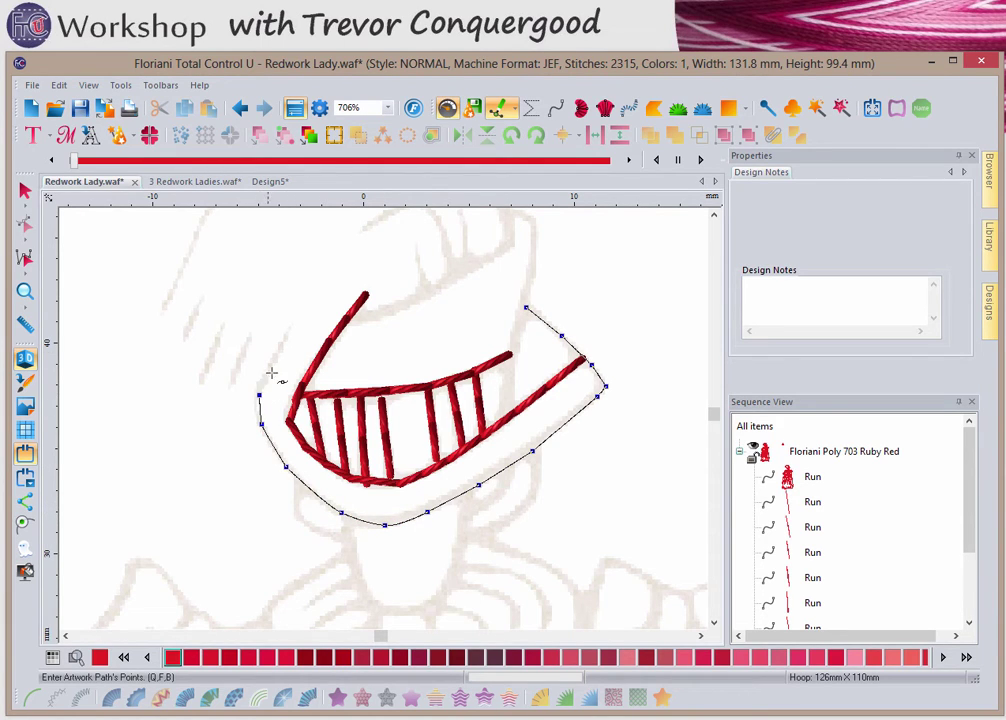
{"action": "key", "text": "Return"}
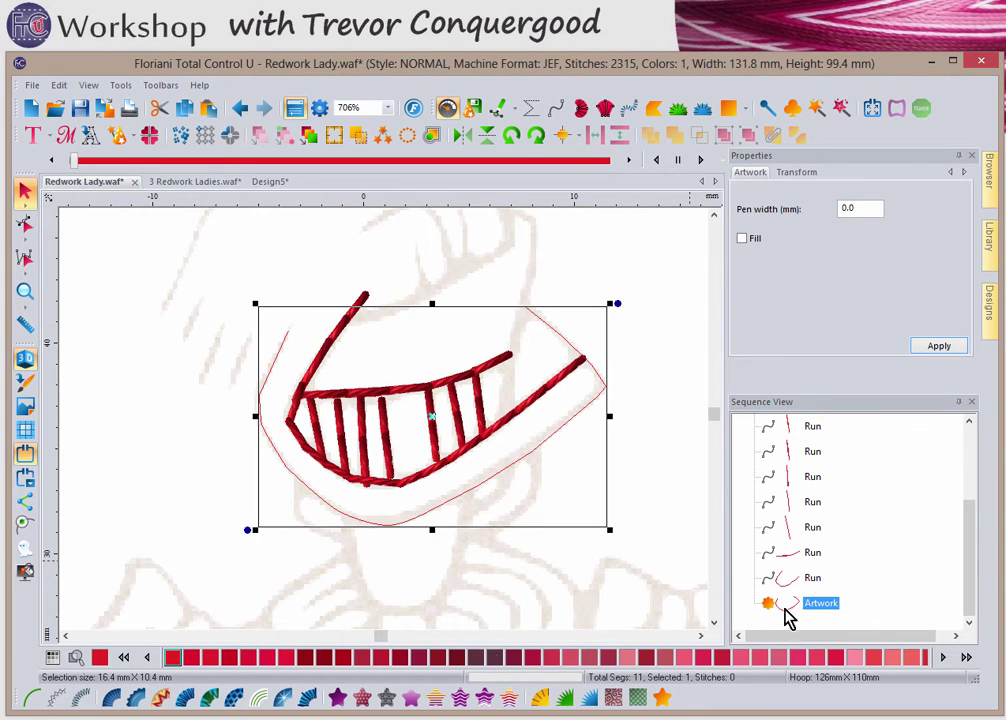
{"action": "left_click", "coordinate": [30, 699]}
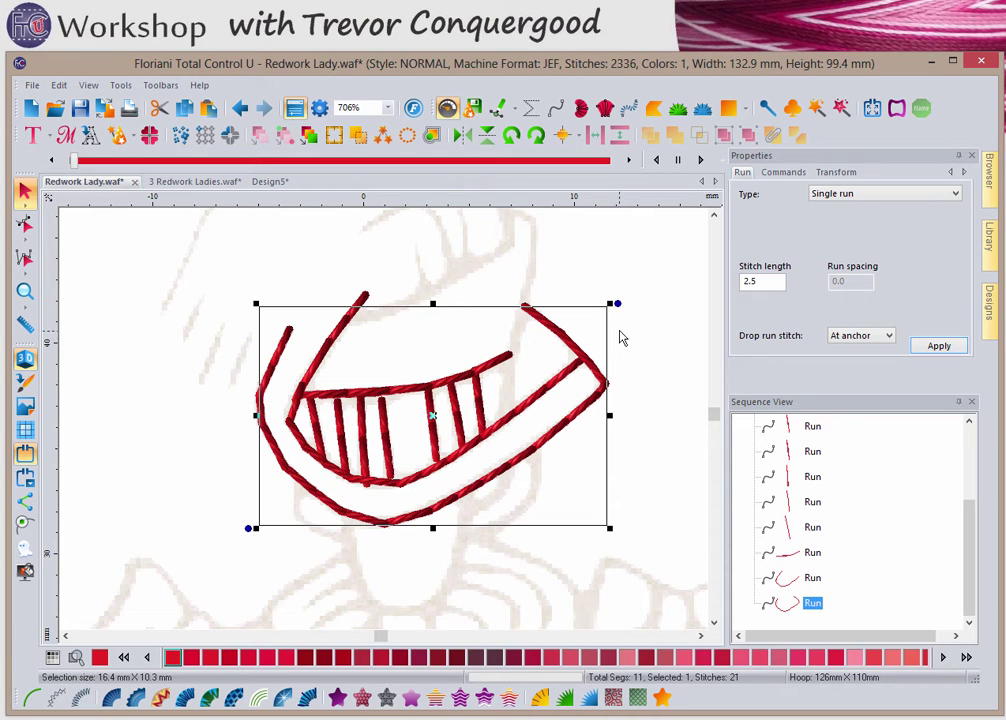
{"action": "left_click", "coordinate": [633, 328]}
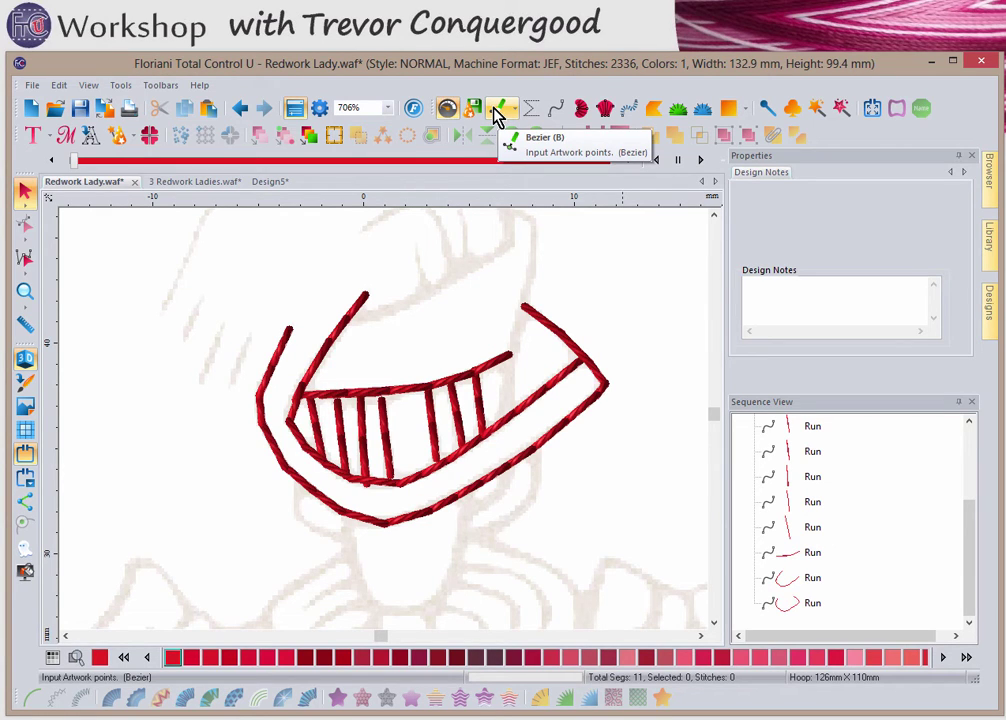
Draw the curved line beneath the brim's right side directly as a Run stitch path, without making artwork first.
{"action": "left_click", "coordinate": [556, 110]}
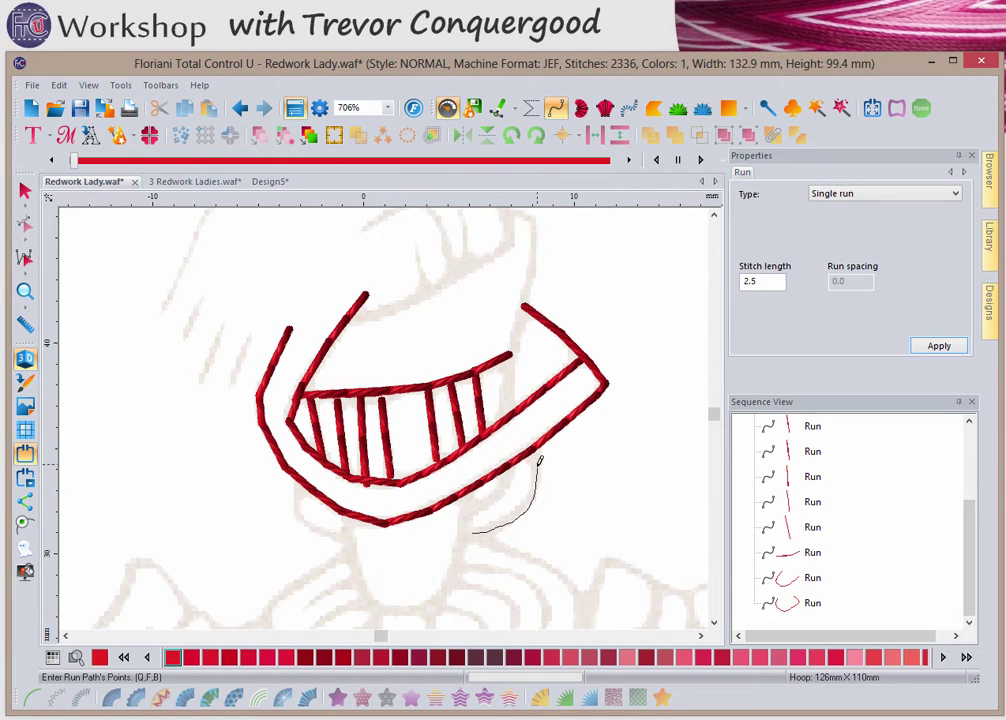
{"action": "left_click", "coordinate": [537, 450]}
{"action": "key", "text": "Return"}
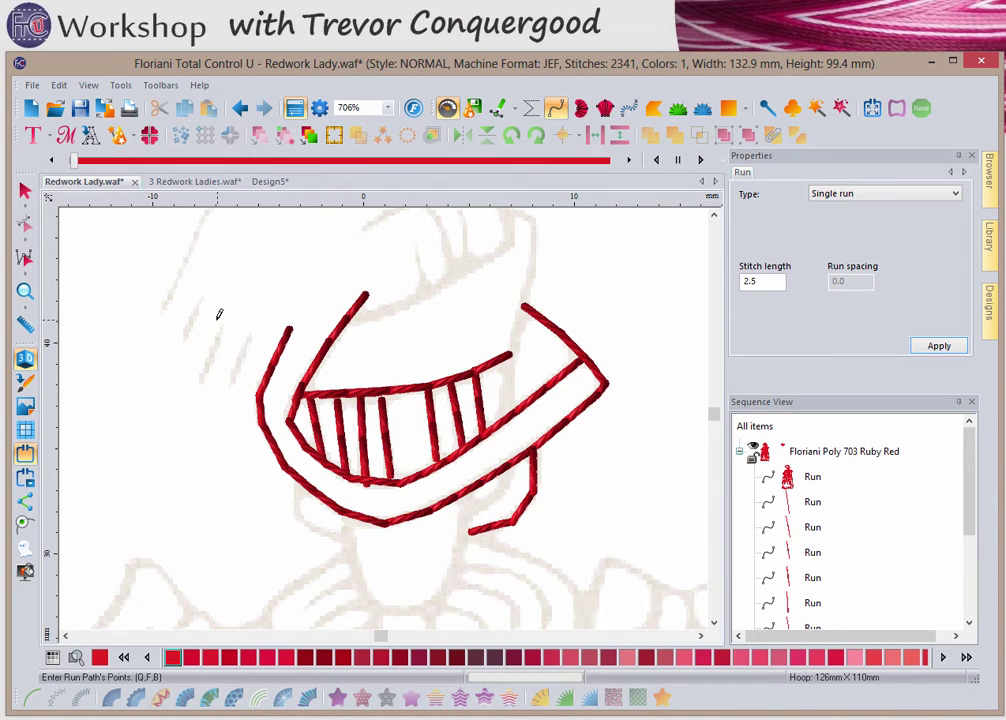
Try to merge all the separate hat runs into one continuous run with the 3D display off, and undo the merge.
{"action": "left_click", "coordinate": [25, 358]}
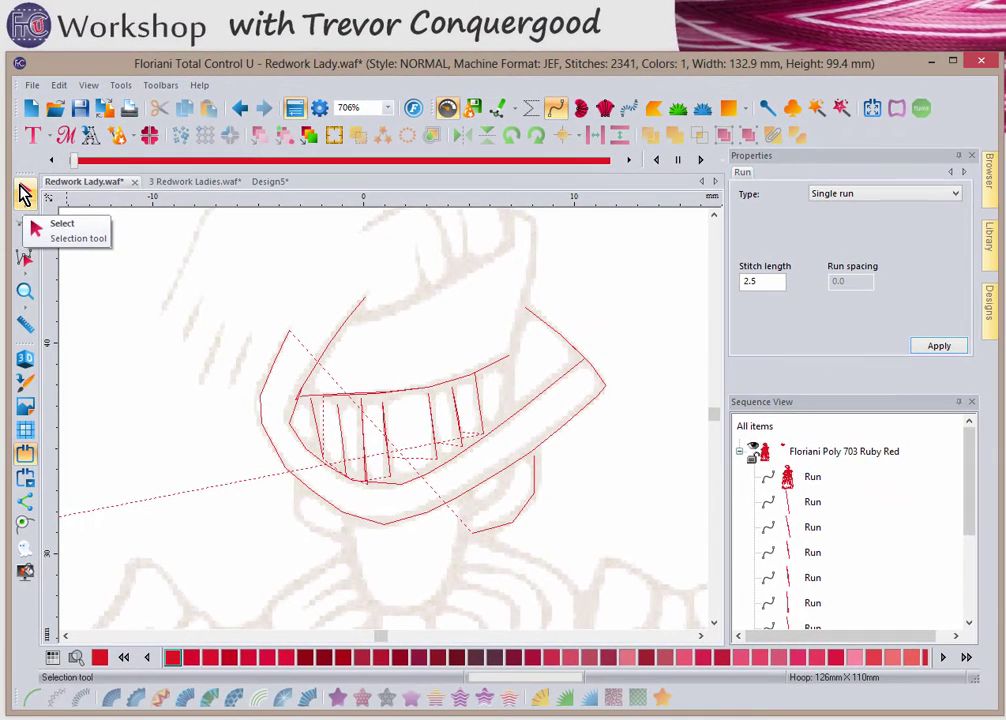
{"action": "left_click", "coordinate": [25, 190]}
{"action": "left_click_drag", "start_coordinate": [110, 183], "coordinate": [662, 565]}
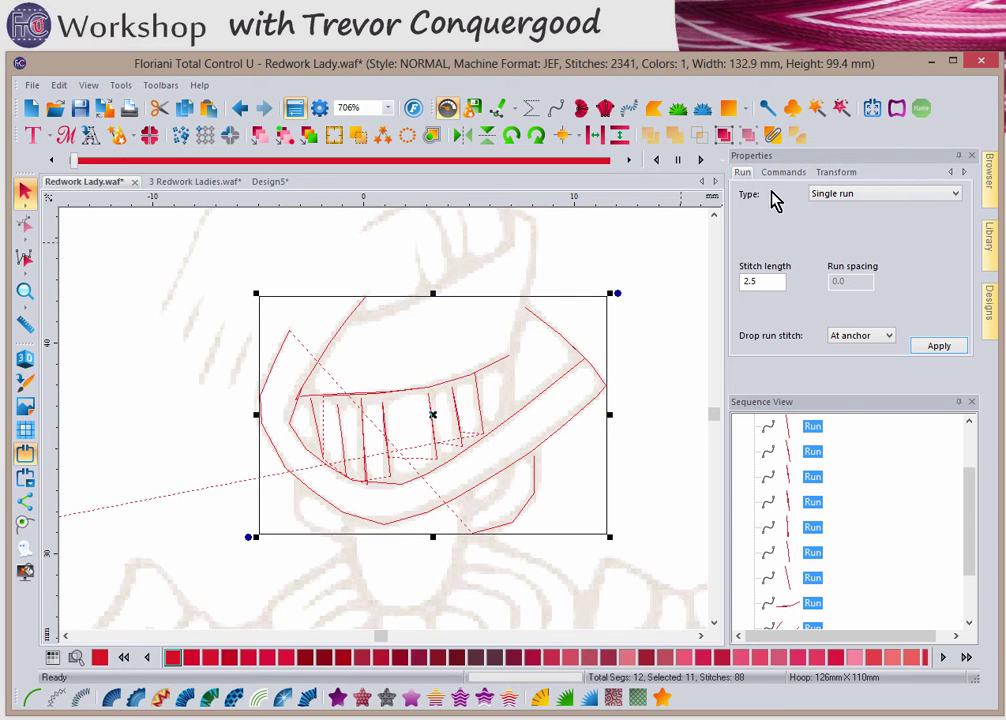
{"action": "left_click", "coordinate": [775, 138]}
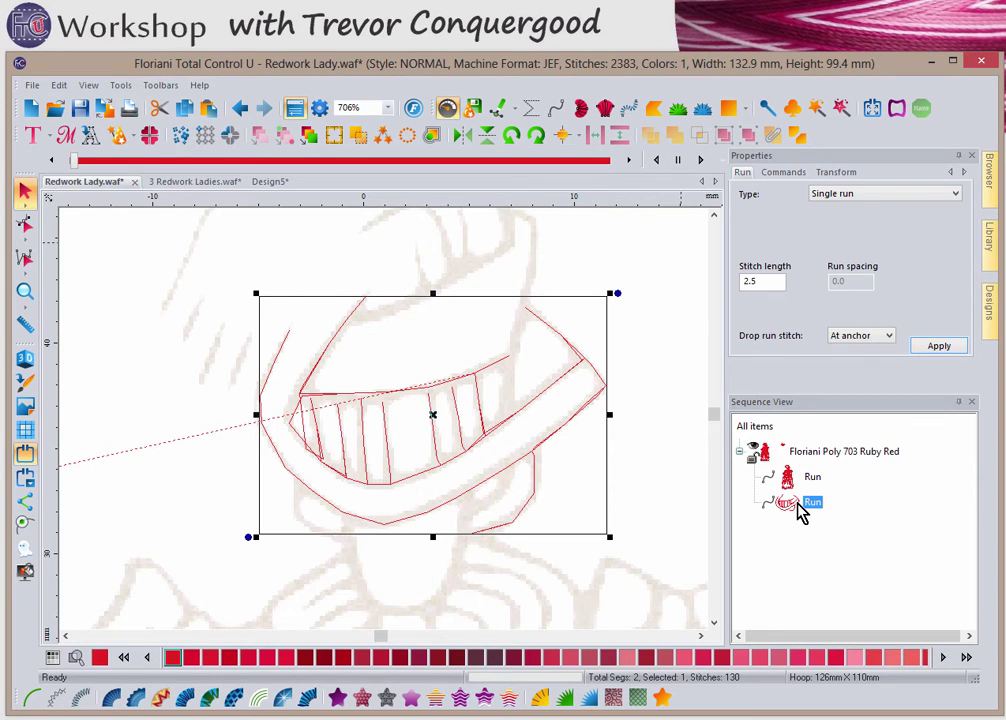
{"action": "left_click", "coordinate": [240, 110]}
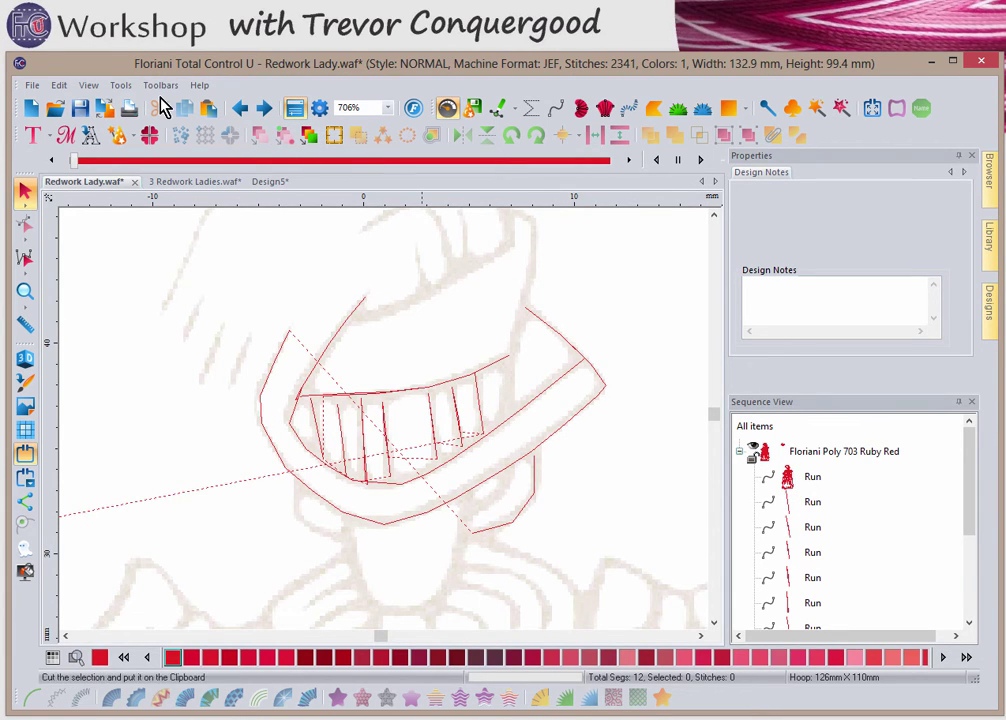
Examine the whole design, comparing the finished lady's single run with the separate hat runs in the sequence.
{"action": "left_click", "coordinate": [120, 86]}
{"action": "mouse_move", "coordinate": [95, 93]}
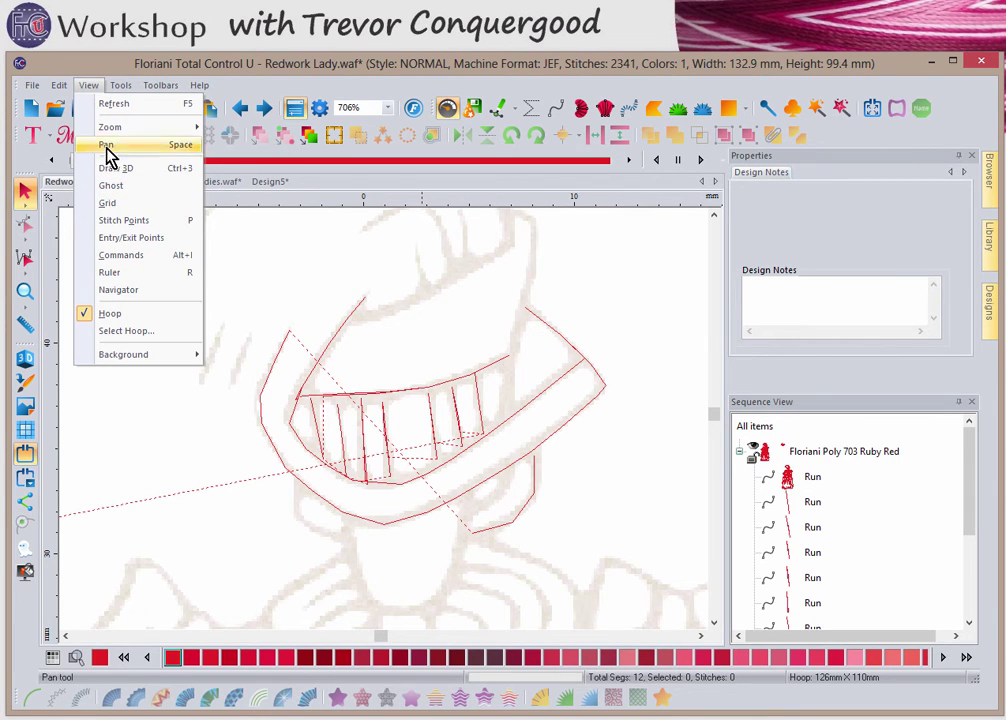
{"action": "mouse_move", "coordinate": [110, 134]}
{"action": "left_click", "coordinate": [264, 183]}
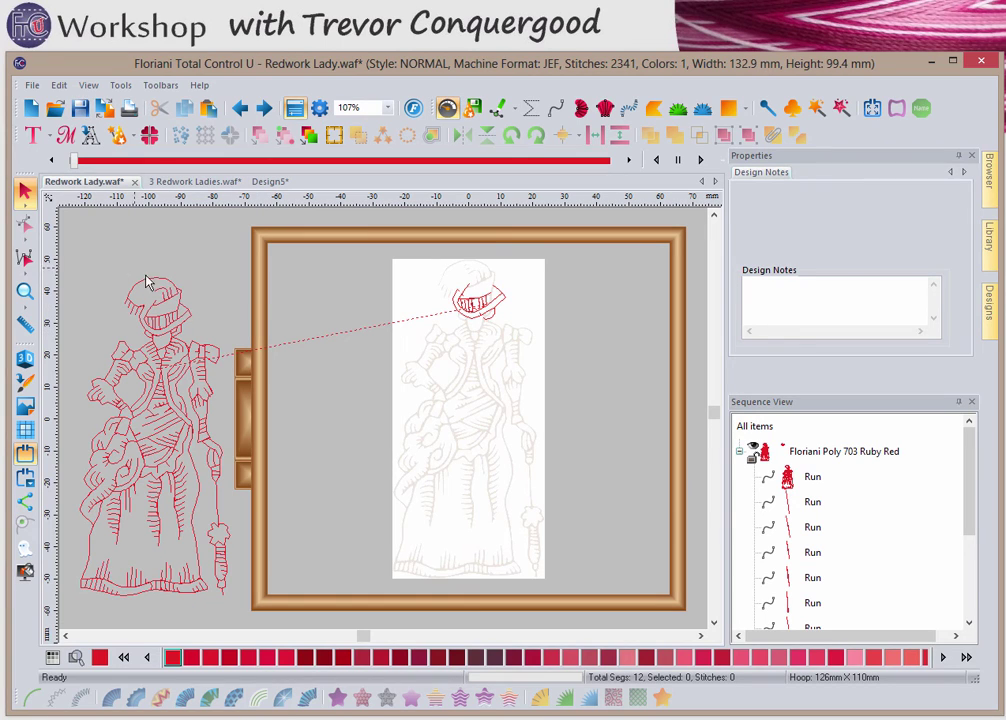
{"action": "left_click", "coordinate": [22, 197]}
{"action": "left_click", "coordinate": [178, 350]}
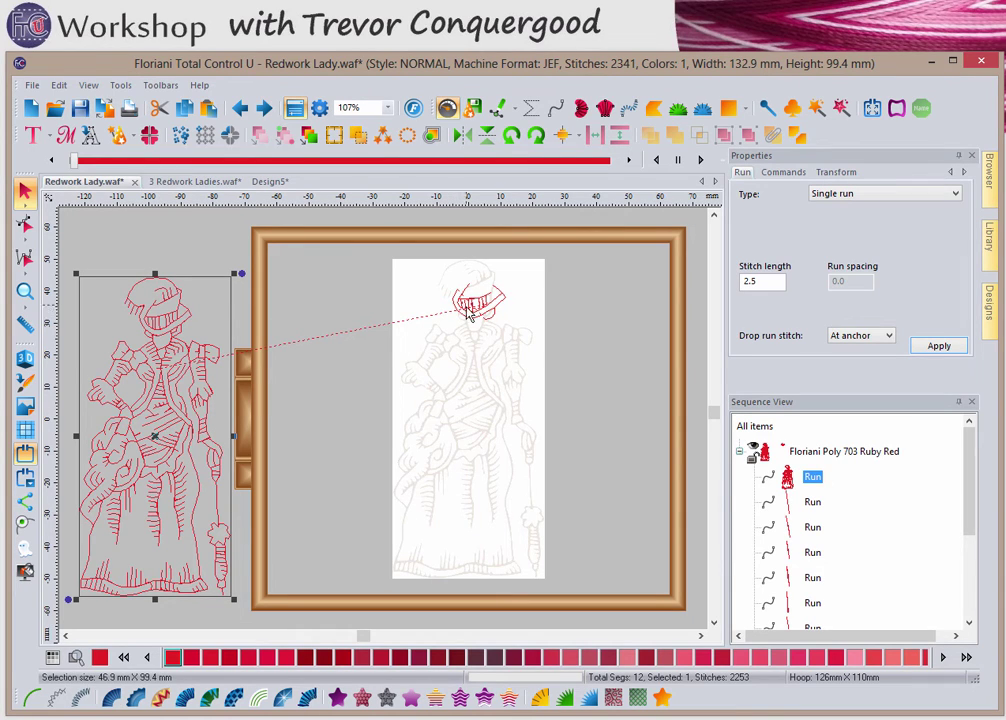
{"action": "left_click", "coordinate": [791, 504]}
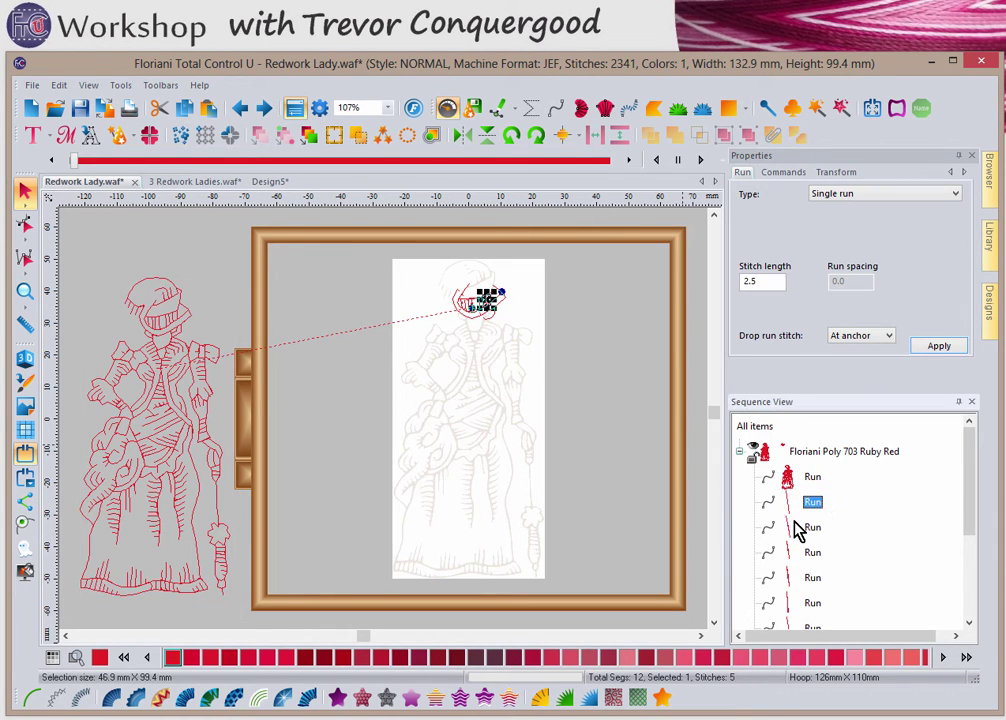
{"action": "left_click", "coordinate": [802, 529]}
{"action": "left_click", "coordinate": [791, 503]}
{"action": "left_click", "coordinate": [578, 340]}
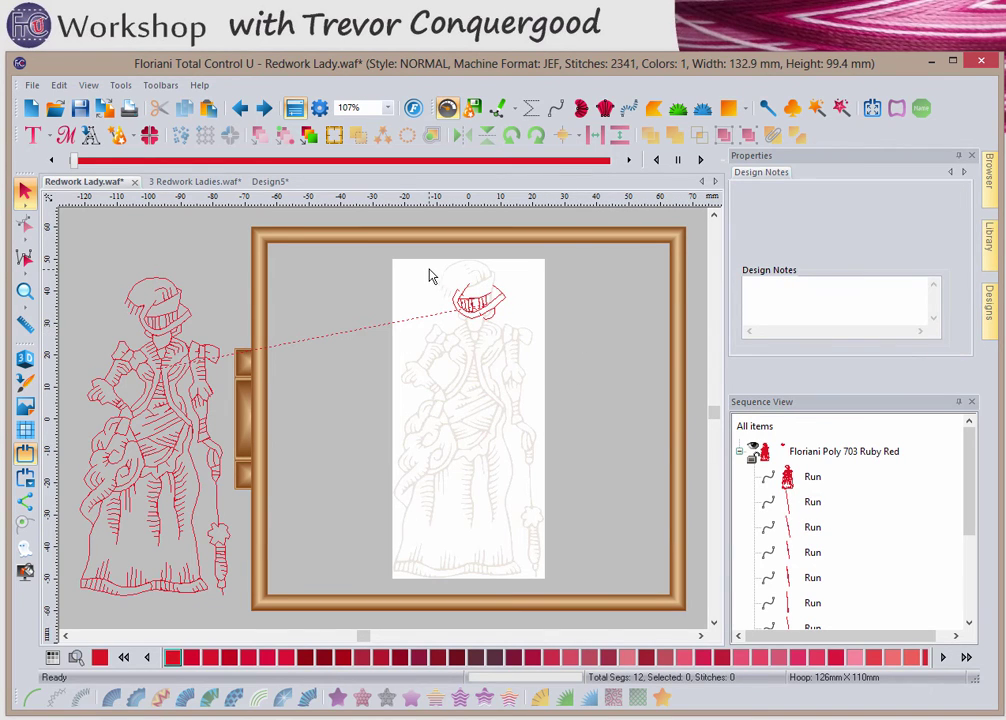
Select all the hat runs on the backdrop and merge them into one continuous run.
{"action": "left_click_drag", "start_coordinate": [416, 256], "coordinate": [540, 353]}
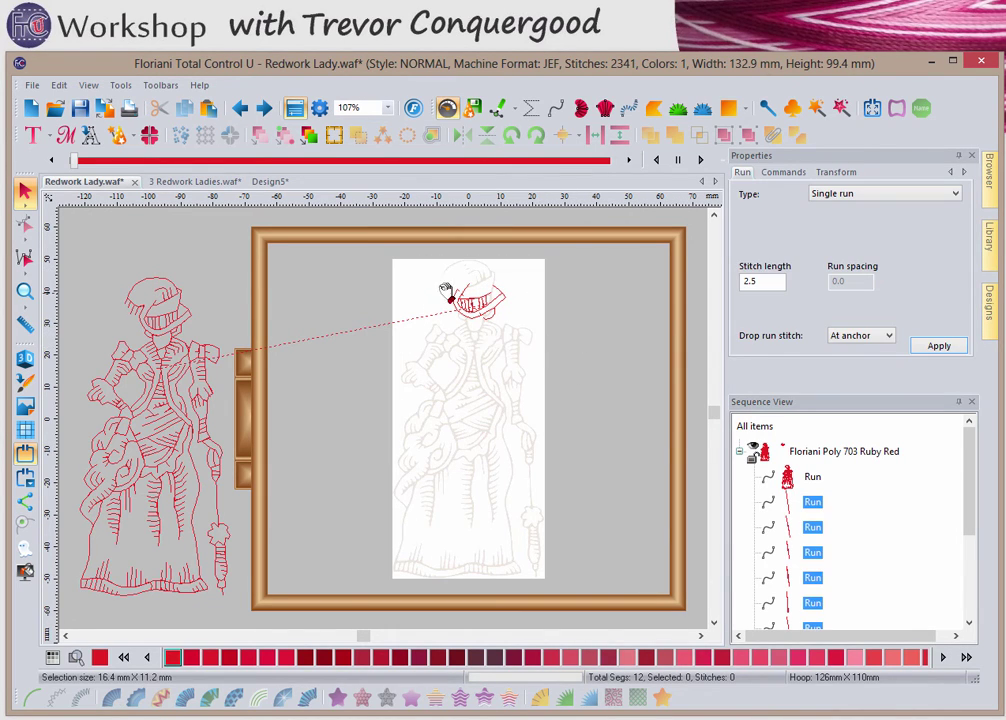
{"action": "left_click", "coordinate": [774, 136]}
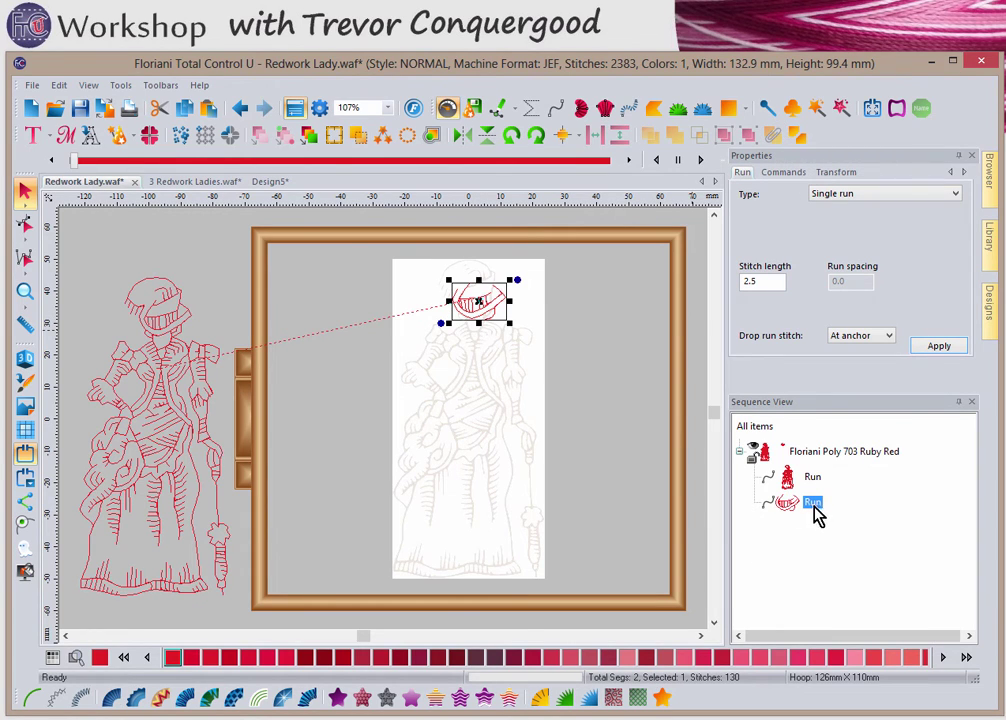
{"action": "left_click", "coordinate": [603, 392]}
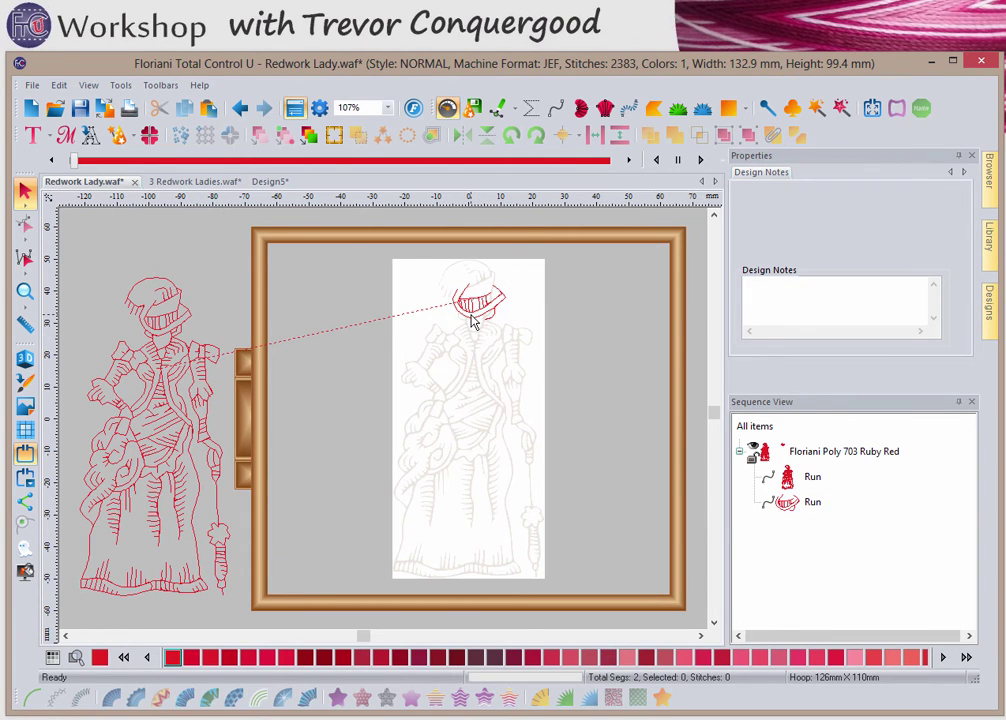
Examine the merged hat run up close with its stitches displayed in 3D.
{"action": "left_click", "coordinate": [25, 291]}
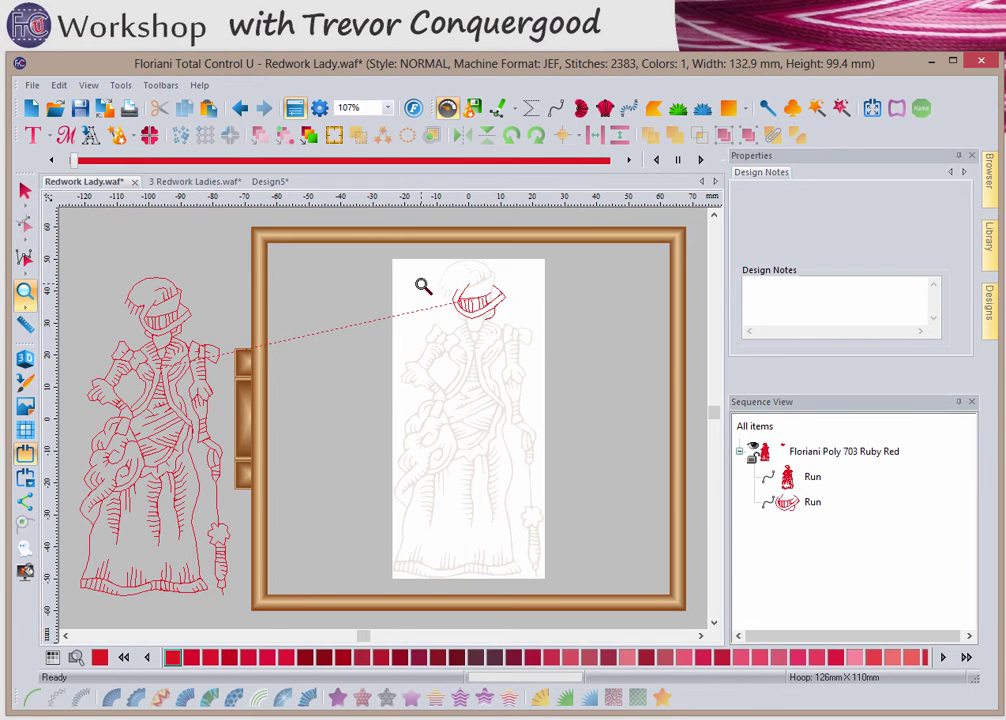
{"action": "left_click_drag", "start_coordinate": [437, 279], "coordinate": [532, 350]}
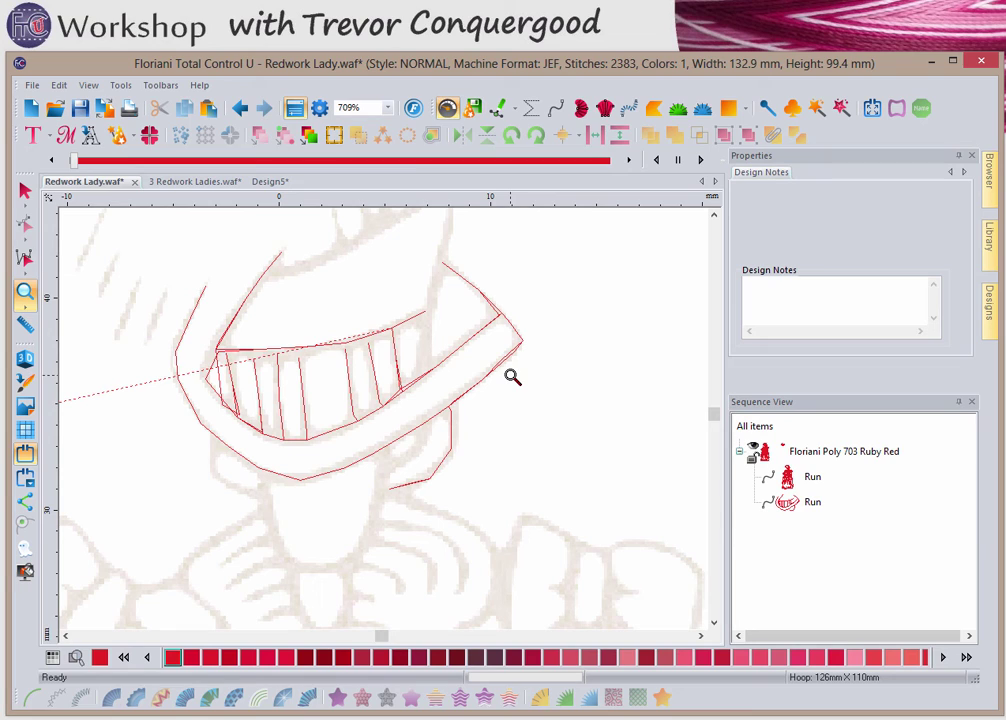
{"action": "left_click", "coordinate": [26, 358]}
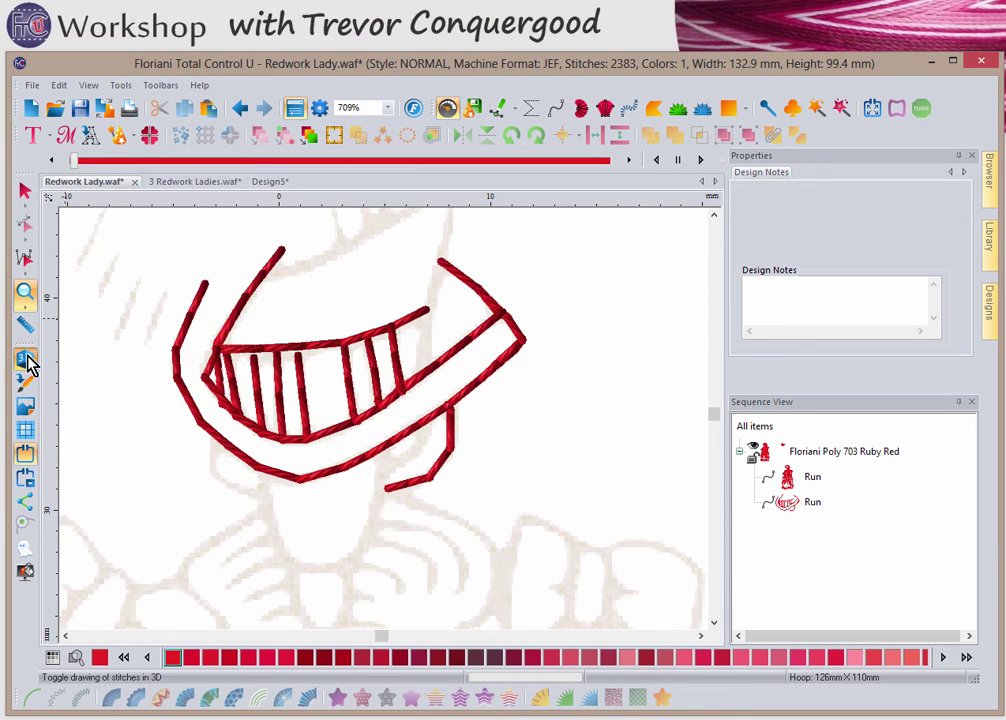
Examine the finished redwork lady's 3D stitching as a whole and up close around the waist.
{"action": "right_click", "coordinate": [557, 365]}
{"action": "right_click", "coordinate": [460, 418]}
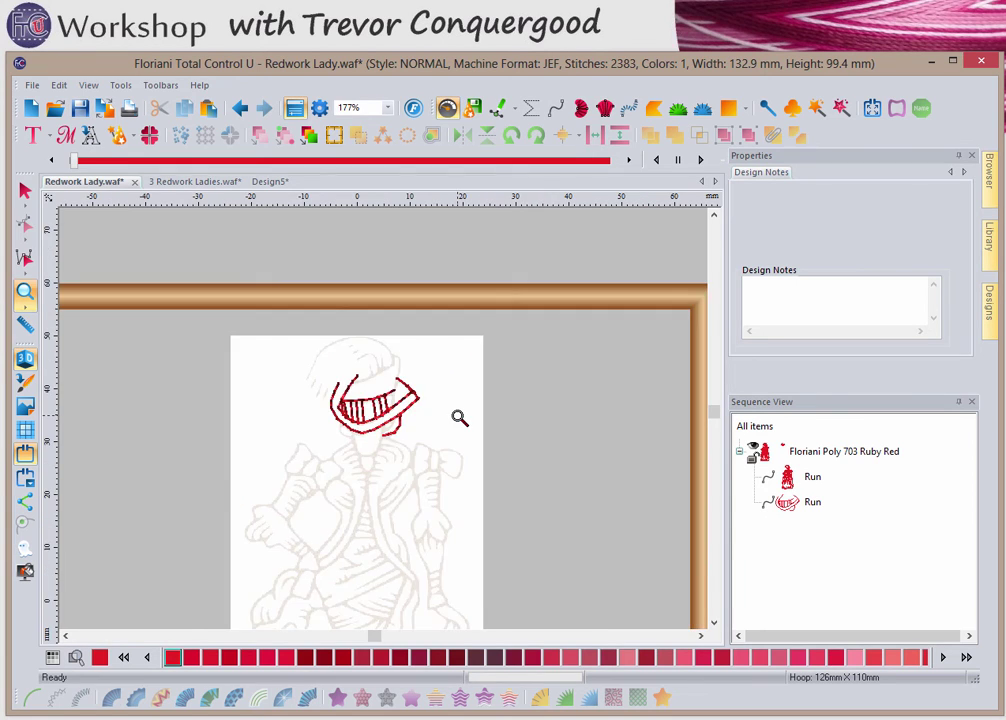
{"action": "right_click", "coordinate": [459, 417]}
{"action": "right_click", "coordinate": [459, 417]}
{"action": "left_click_drag", "start_coordinate": [180, 402], "coordinate": [298, 551]}
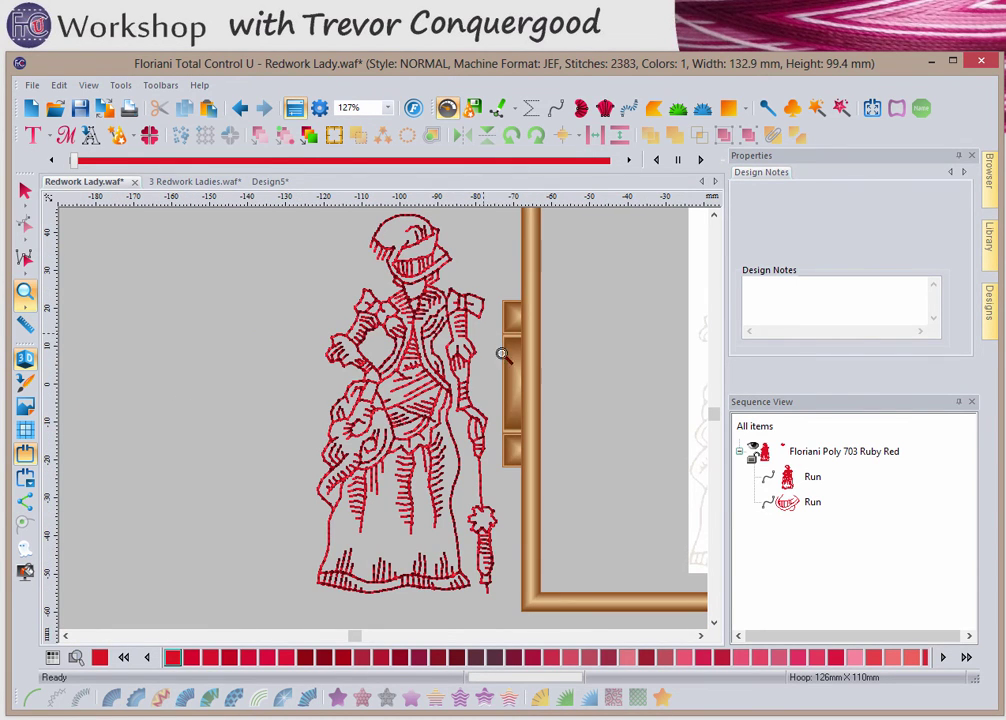
{"action": "left_click_drag", "start_coordinate": [350, 376], "coordinate": [452, 444]}
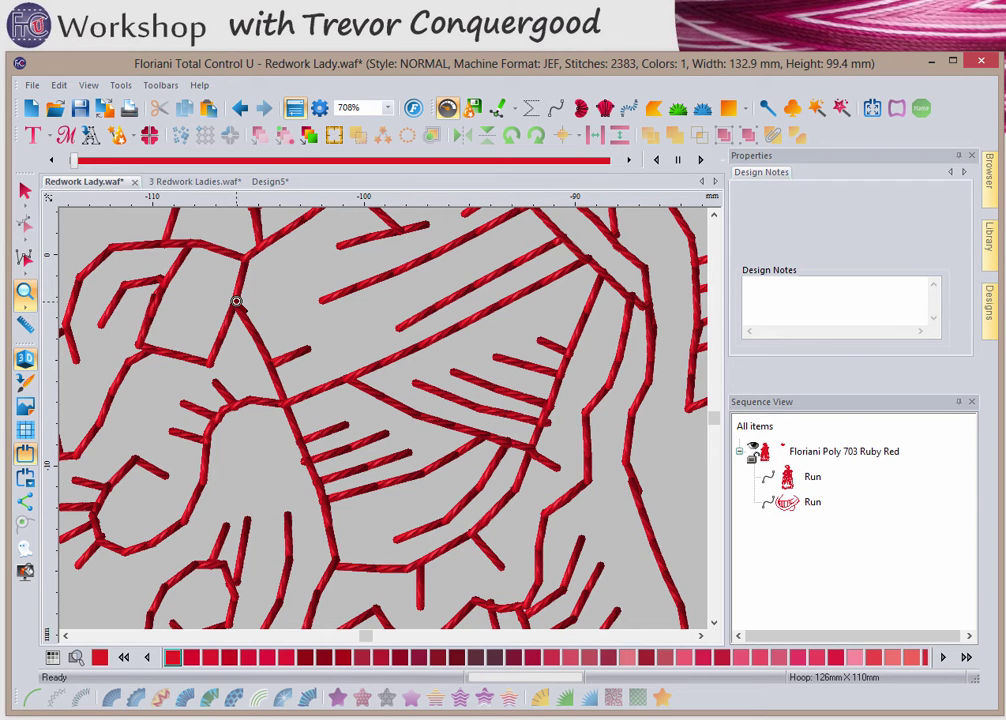
{"action": "right_click", "coordinate": [494, 375]}
{"action": "right_click", "coordinate": [494, 375]}
{"action": "right_click", "coordinate": [494, 375]}
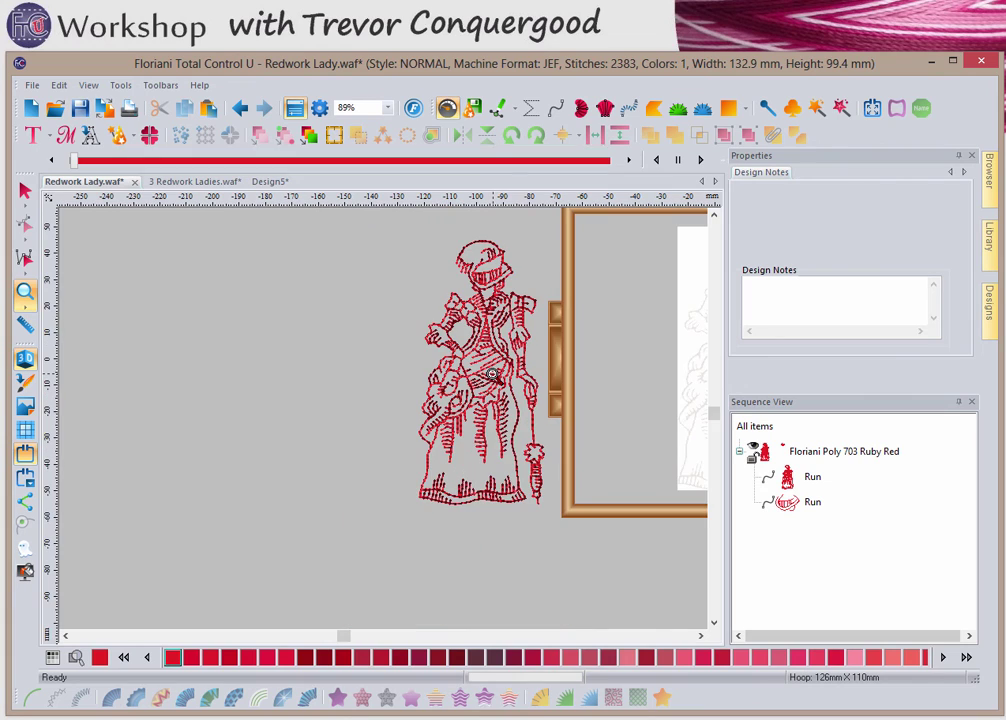
Delete the merged hat run from the backdrop, keeping the finished redwork lady.
{"action": "left_click", "coordinate": [25, 190]}
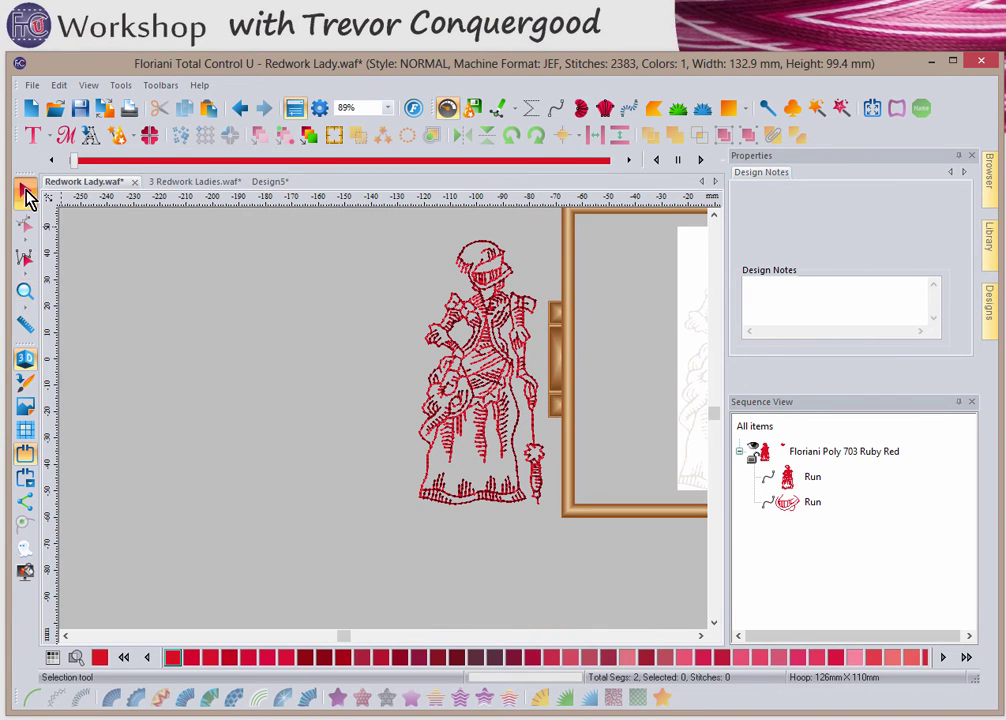
{"action": "left_click", "coordinate": [700, 636]}
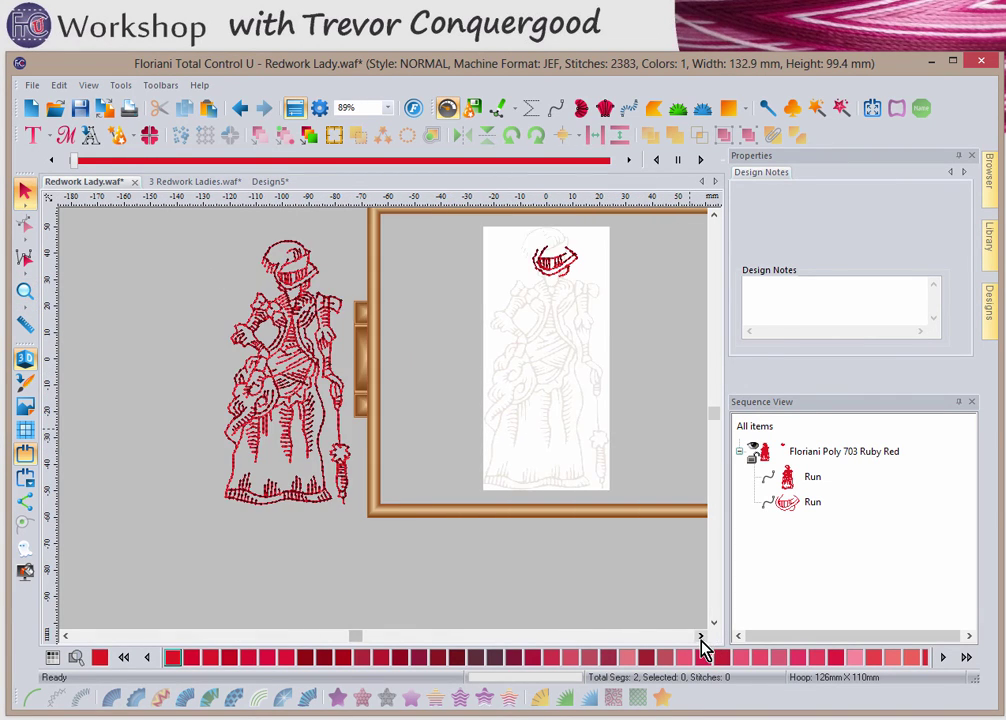
{"action": "left_click_drag", "start_coordinate": [494, 236], "coordinate": [587, 284]}
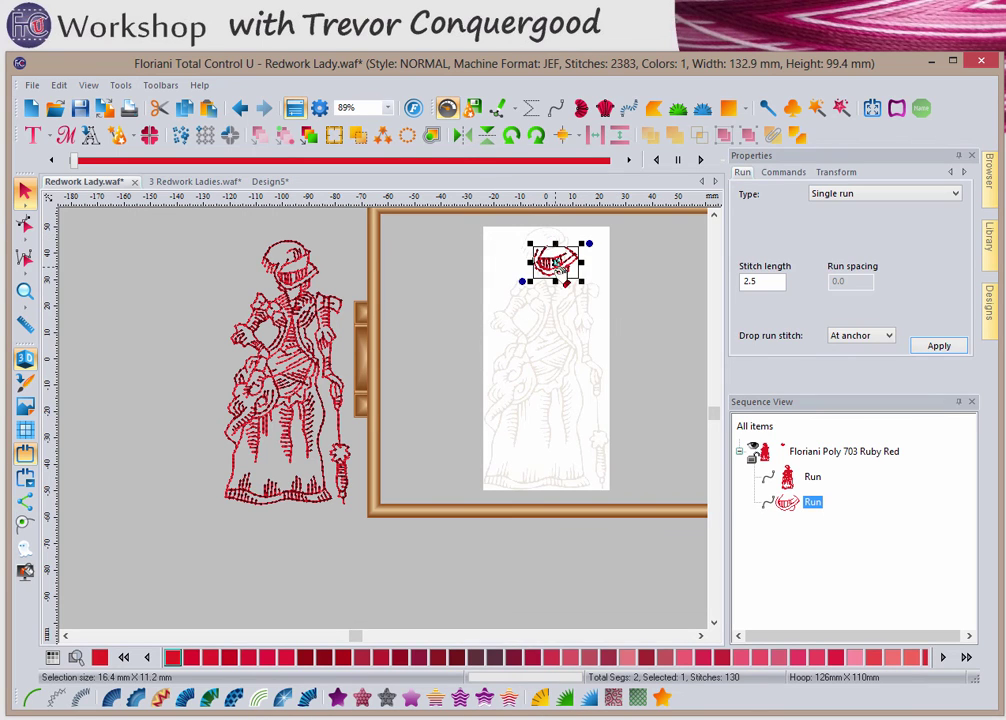
{"action": "key", "text": "Delete"}
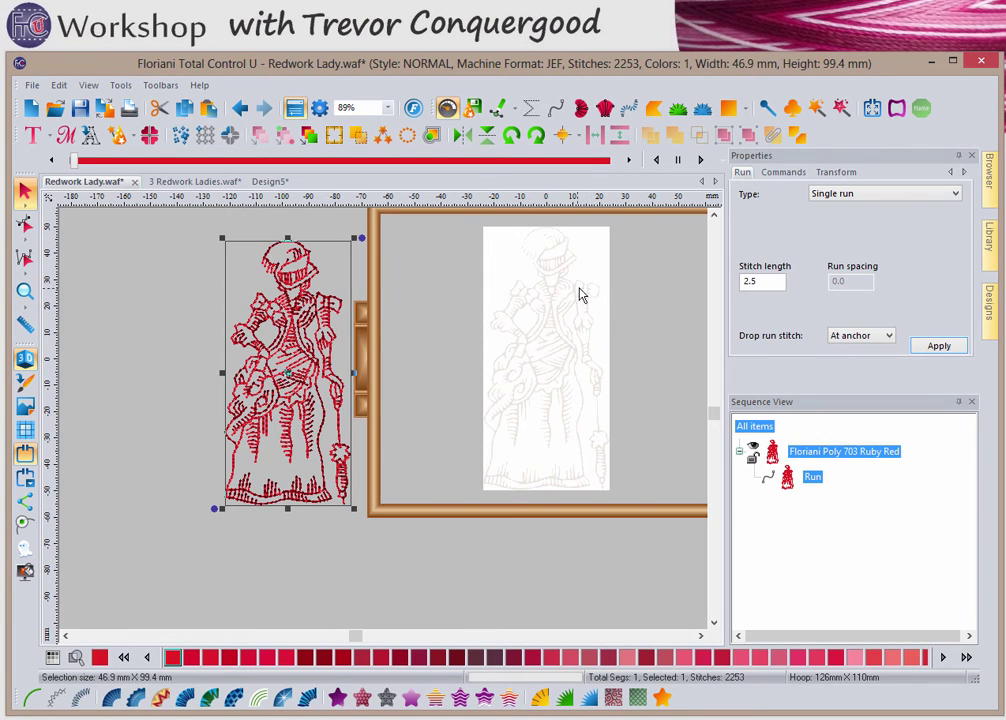
Move the finished redwork lady off the workspace and inside the hoop, against its left edge.
{"action": "left_click", "coordinate": [300, 364]}
{"action": "left_click_drag", "start_coordinate": [300, 364], "coordinate": [463, 351]}
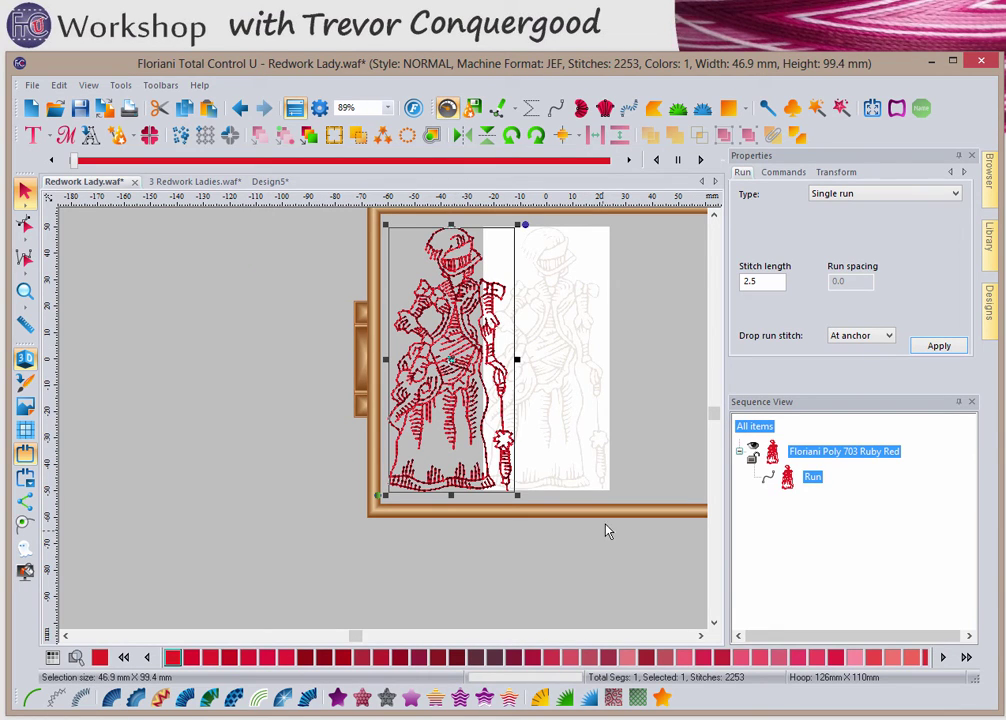
{"action": "left_click", "coordinate": [699, 637]}
{"action": "left_click", "coordinate": [699, 637]}
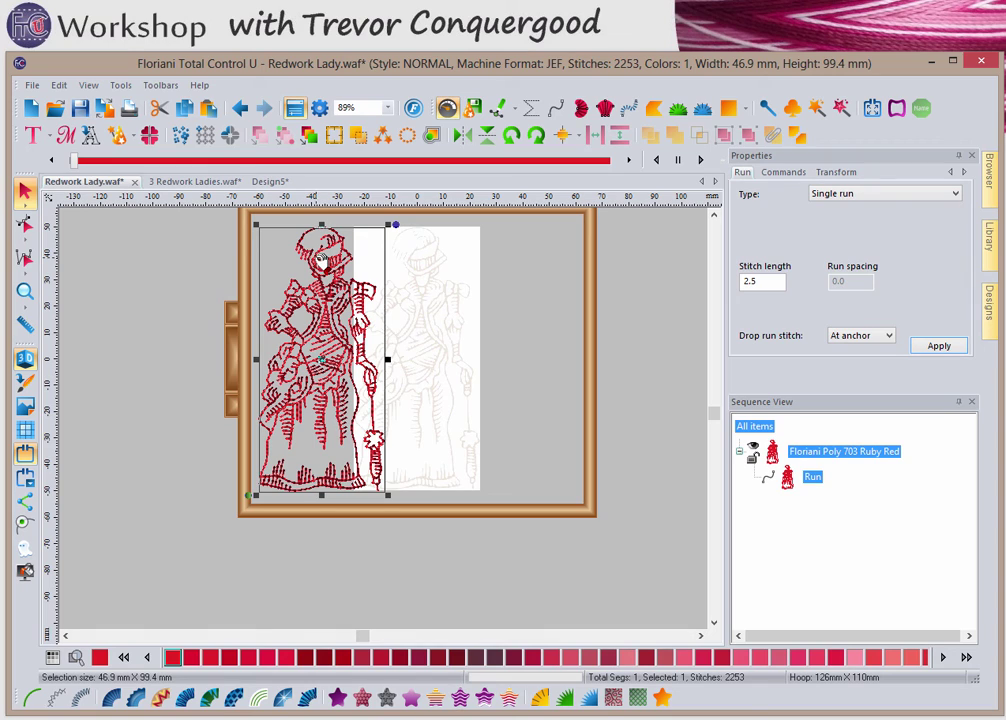
Duplicate the redwork lady and place the copy inside the right half of the hoop, level with the original.
{"action": "left_click", "coordinate": [360, 143]}
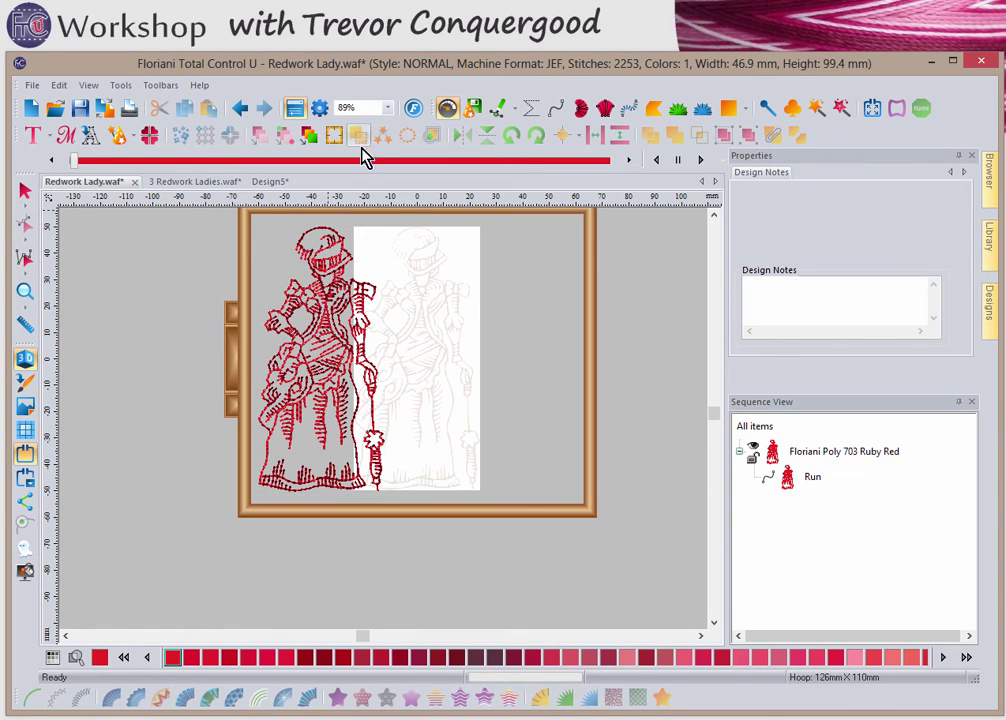
{"action": "key", "text": "ctrl+v"}
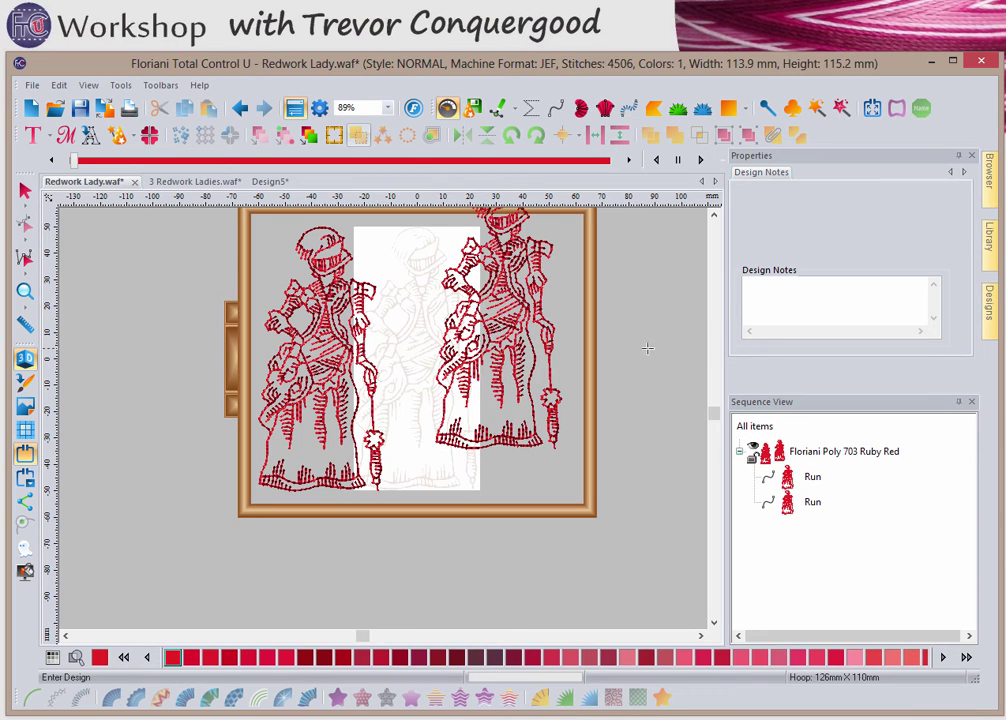
{"action": "left_click", "coordinate": [715, 215]}
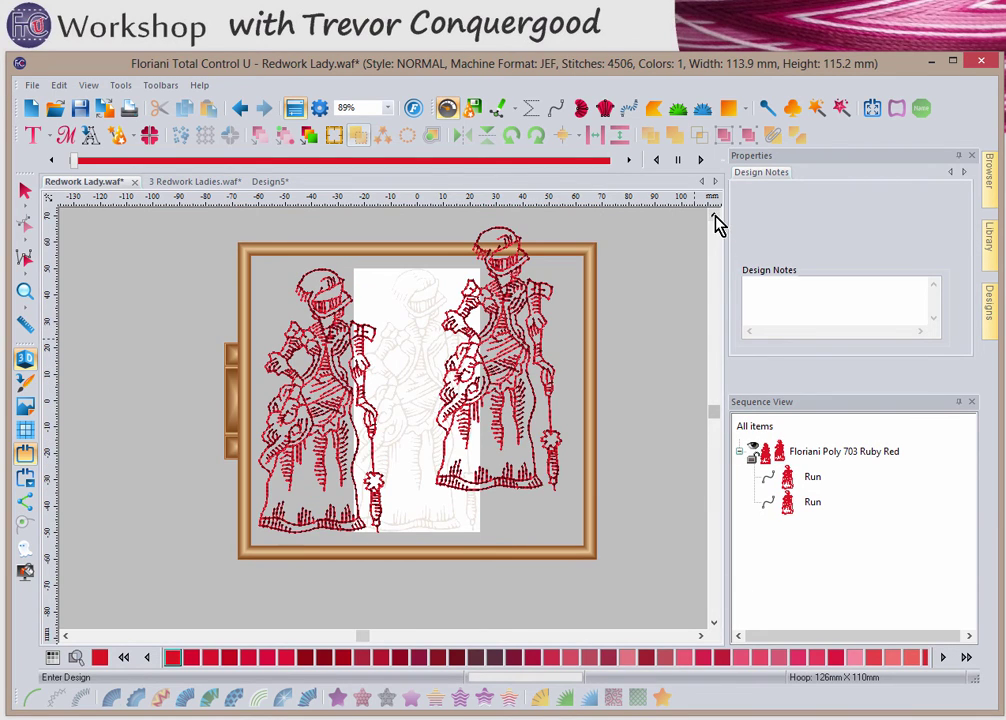
{"action": "left_click", "coordinate": [25, 190]}
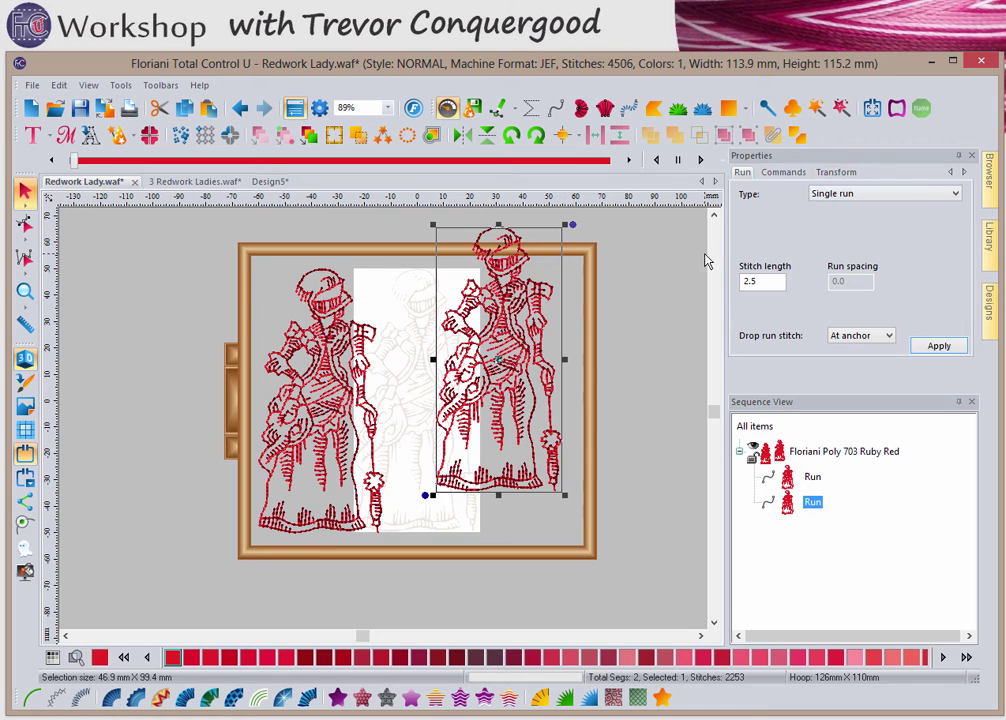
{"action": "left_click_drag", "start_coordinate": [534, 340], "coordinate": [490, 360]}
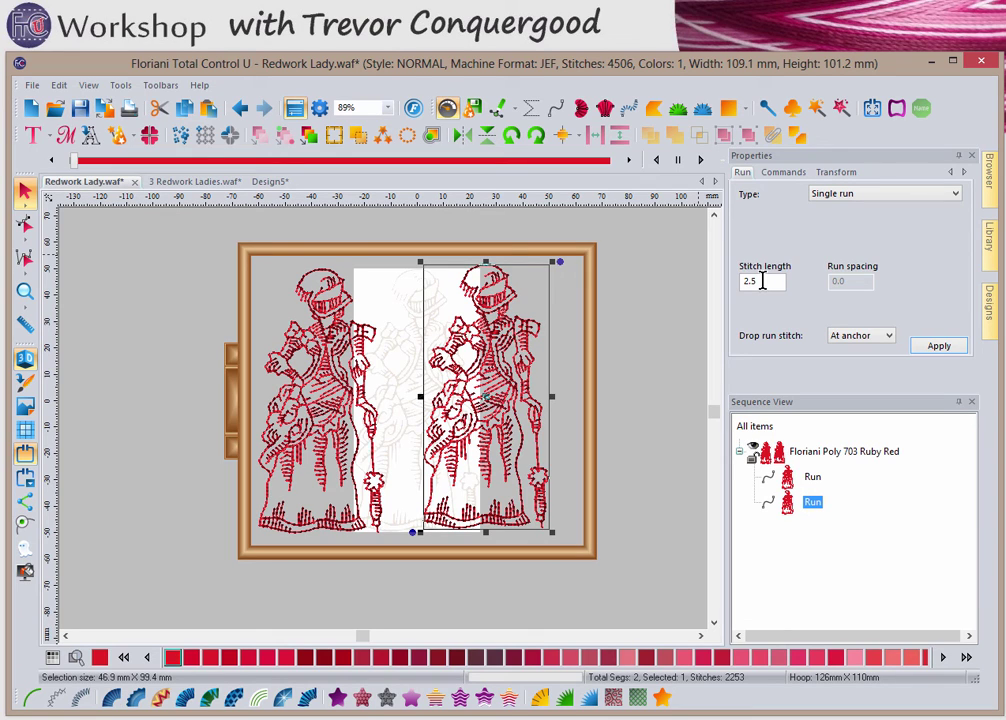
Set the copied lady's height to 75.1 mm with the aspect ratio maintained and align its hem beside the full-size lady.
{"action": "left_click", "coordinate": [836, 181]}
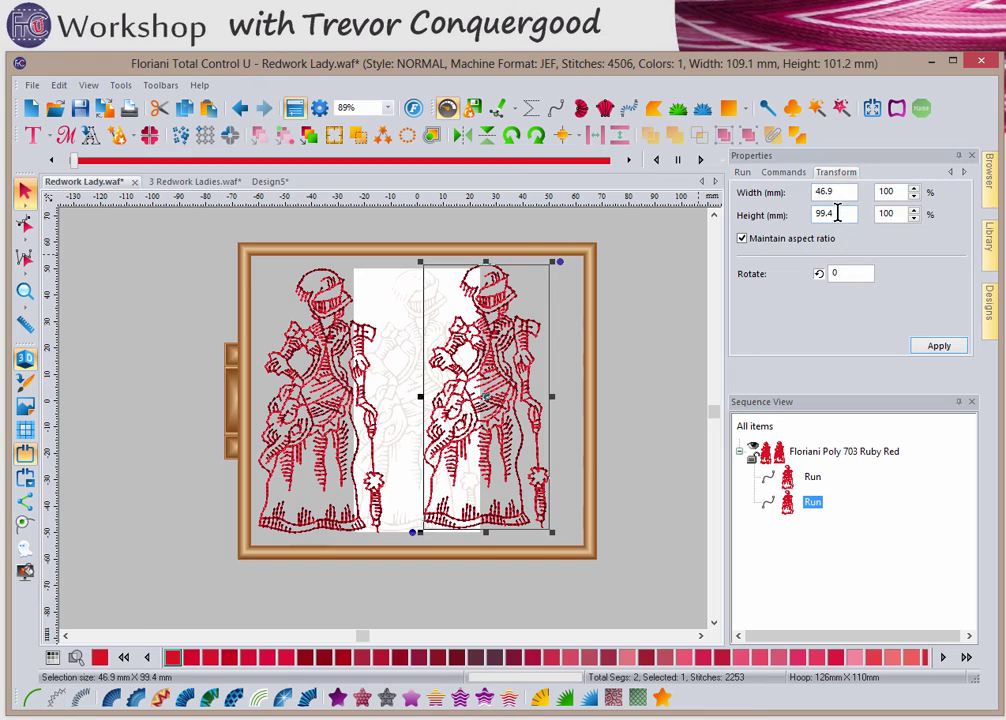
{"action": "double_click", "coordinate": [838, 213]}
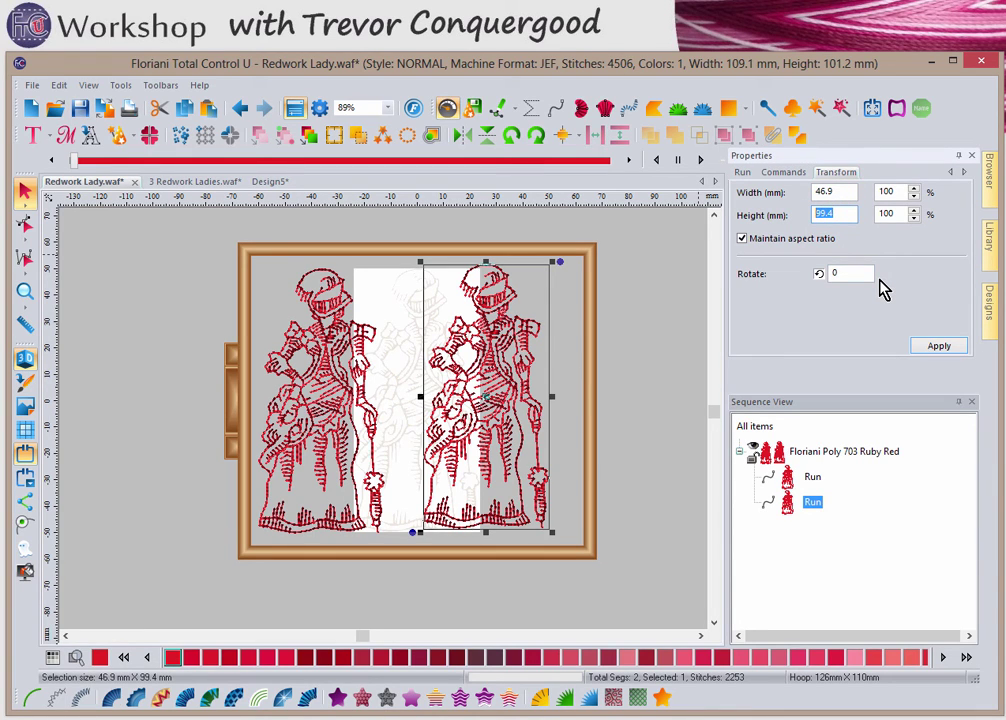
{"action": "type", "text": "75.1"}
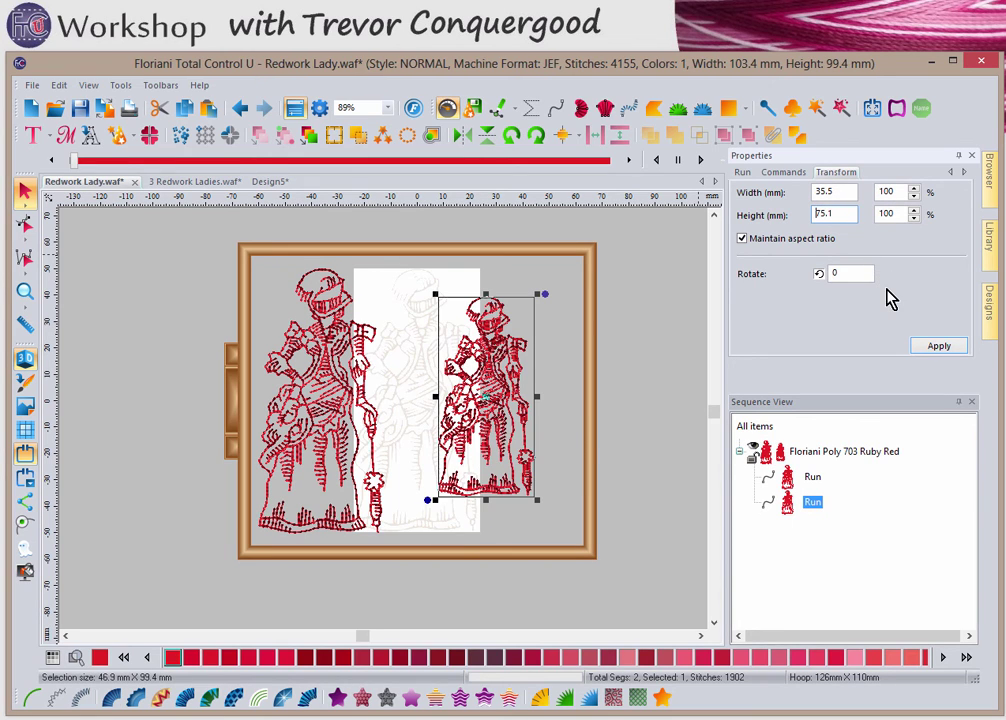
{"action": "left_click_drag", "start_coordinate": [500, 380], "coordinate": [455, 414]}
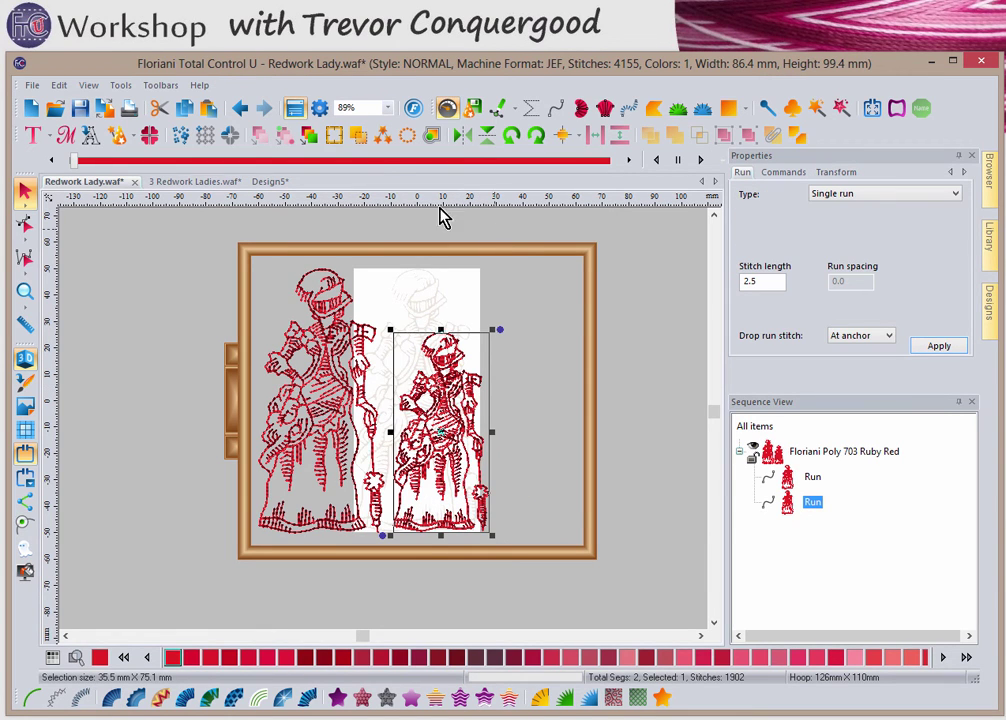
Duplicate the medium-size lady and select the new copy.
{"action": "key", "text": "Escape"}
{"action": "left_click", "coordinate": [362, 148]}
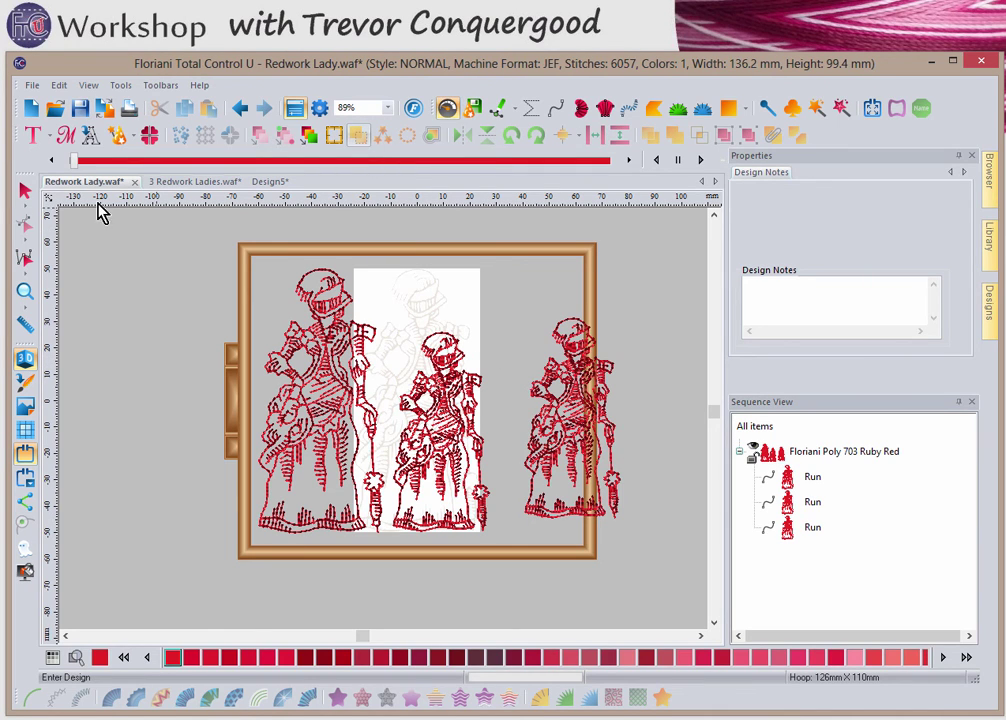
{"action": "left_click", "coordinate": [26, 192]}
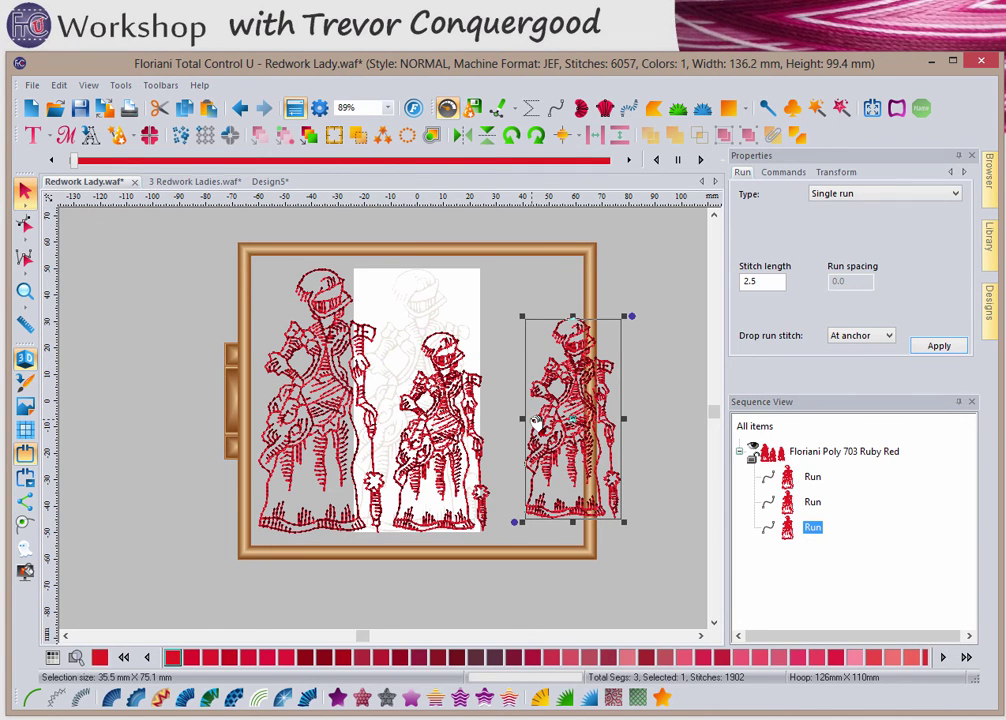
Set the third lady's height to 50 mm with the aspect ratio maintained and align its hem to the right of the medium lady.
{"action": "left_click", "coordinate": [842, 174]}
{"action": "double_click", "coordinate": [831, 214]}
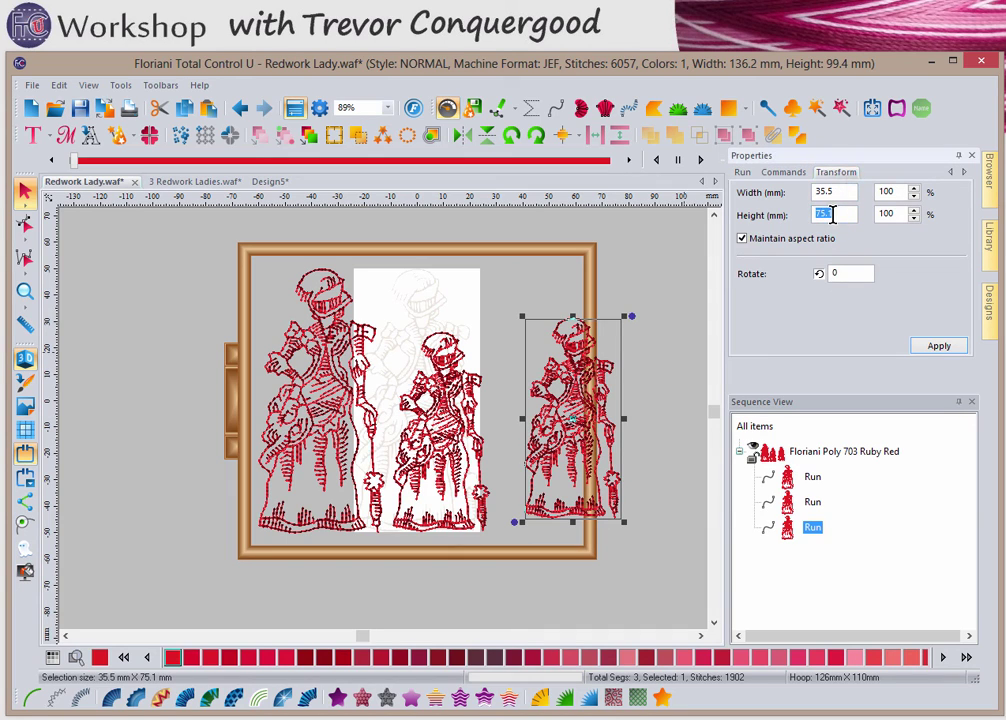
{"action": "type", "text": "50"}
{"action": "left_click", "coordinate": [938, 345]}
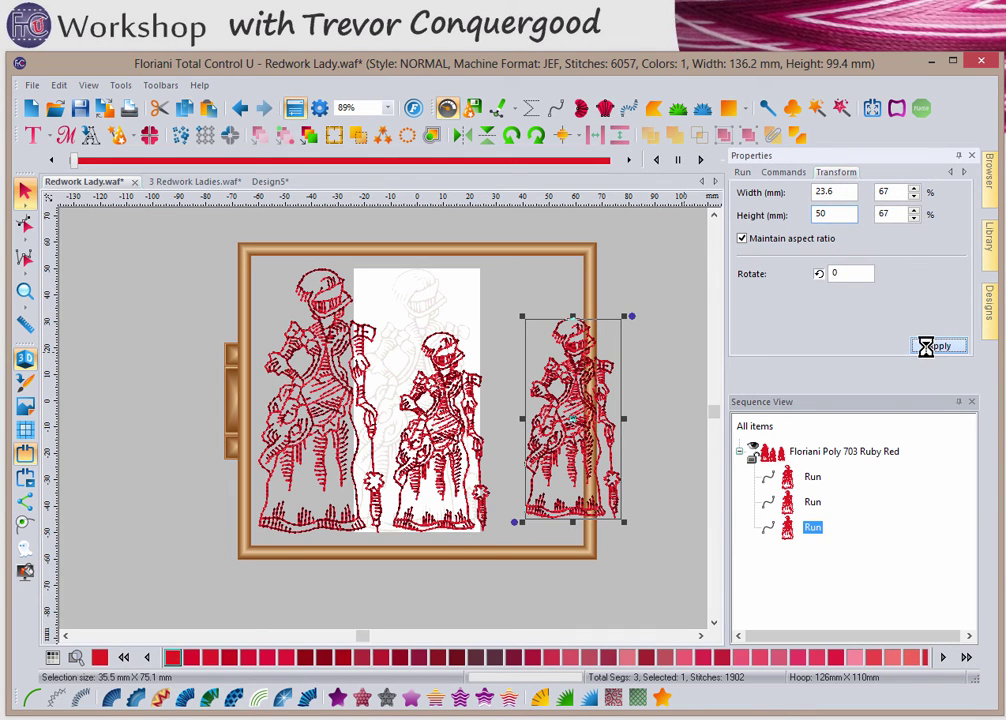
{"action": "left_click_drag", "start_coordinate": [580, 400], "coordinate": [542, 446]}
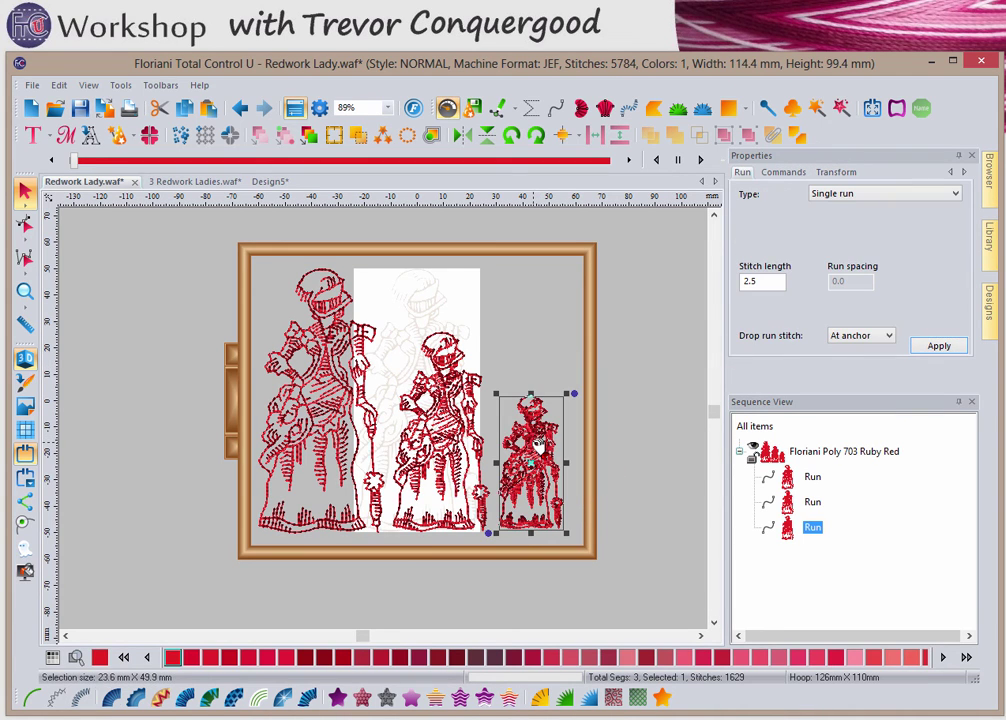
Deselect the smallest lady and check the current hoop's format and size, leaving the hoop settings as they are.
{"action": "left_click", "coordinate": [573, 434]}
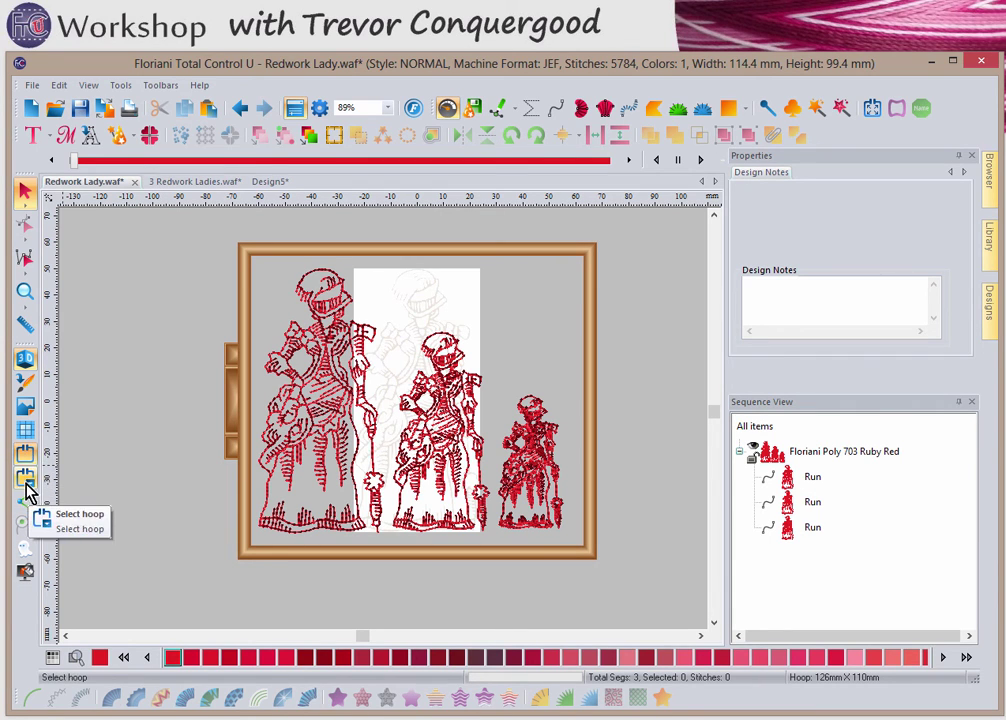
{"action": "left_click", "coordinate": [25, 480]}
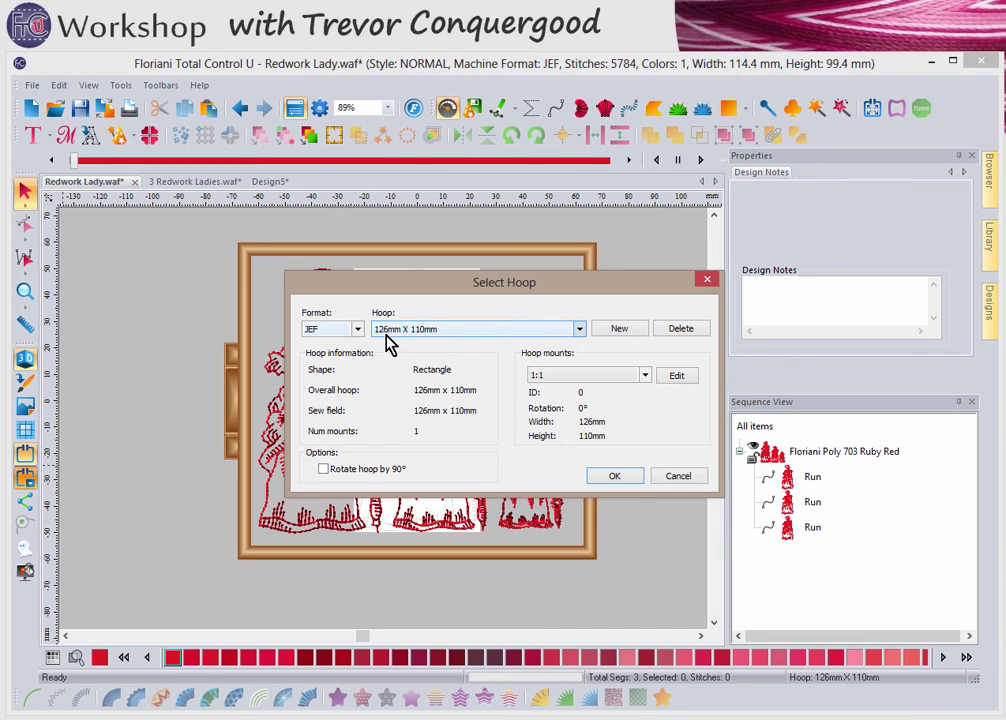
{"action": "left_click", "coordinate": [680, 477]}
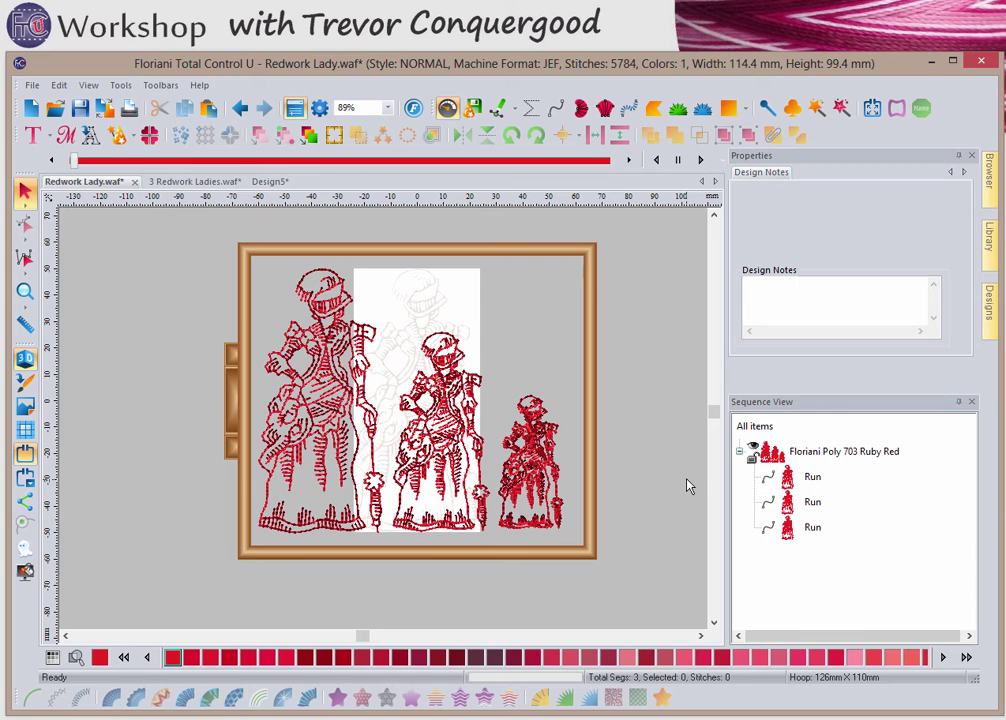
Switch to Windows Photo Viewer, compare the 40wt and 60wt redwork lady stitch-outs, and examine the small 60wt lady up close.
{"action": "key", "text": "alt+Tab"}
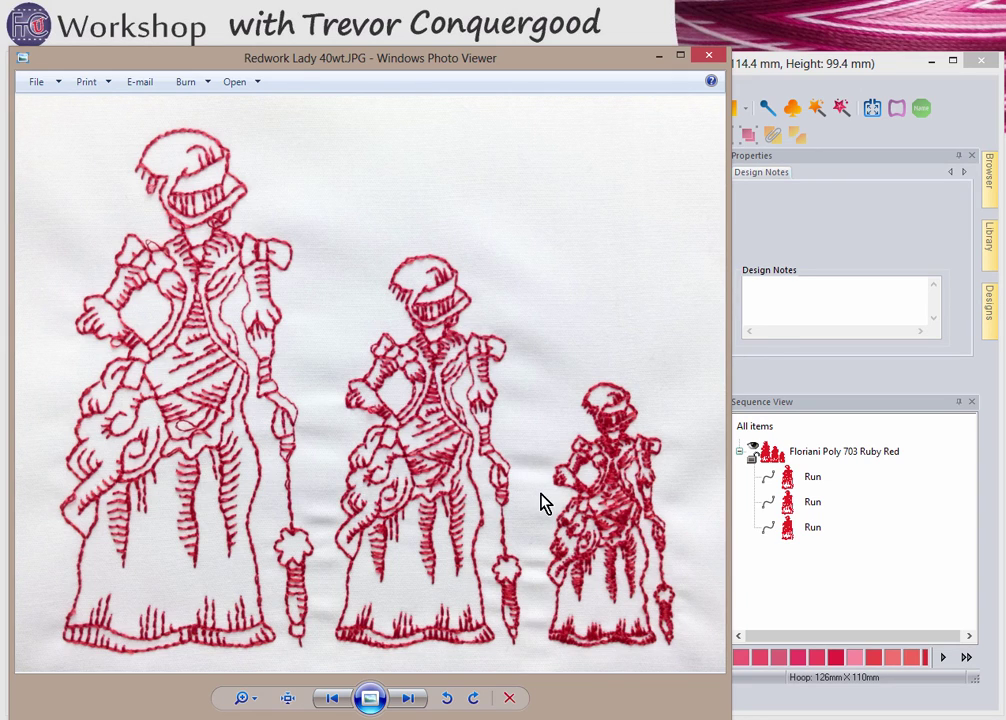
{"action": "left_click", "coordinate": [410, 700]}
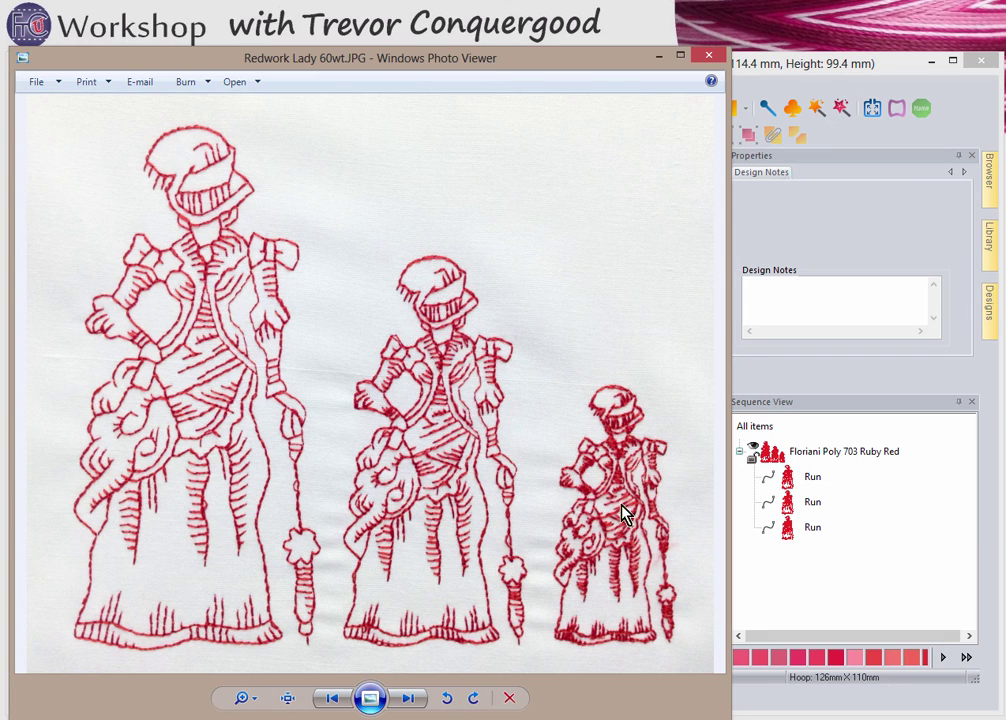
{"action": "scroll", "coordinate": [621, 515], "scroll_direction": "up", "scroll_amount": 1}
{"action": "scroll", "coordinate": [621, 515], "scroll_direction": "up", "scroll_amount": 1}
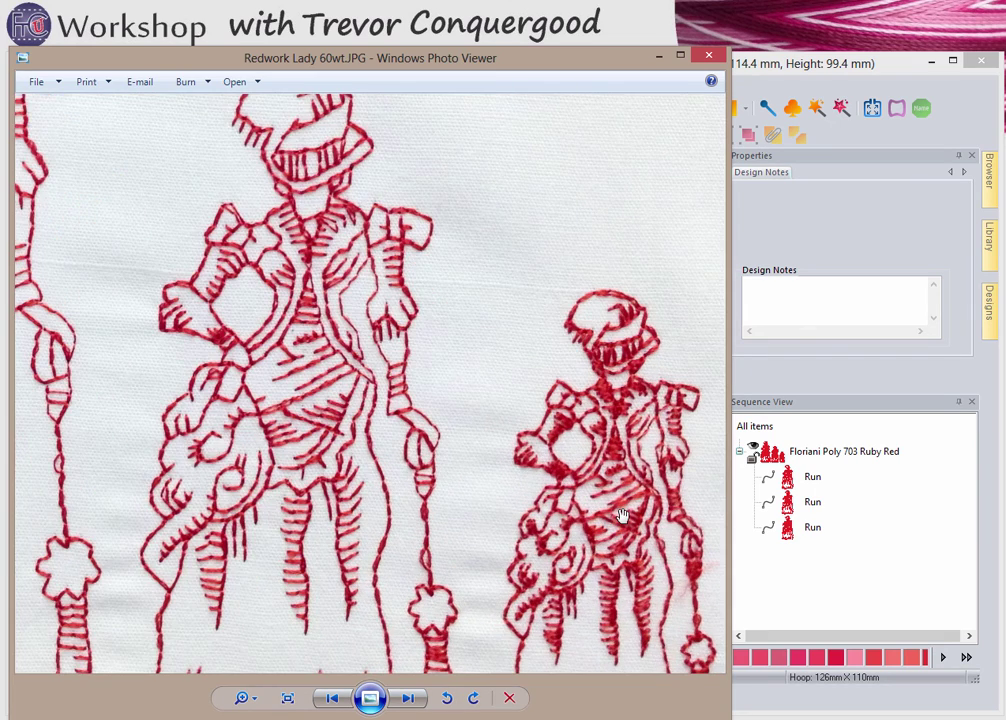
{"action": "left_click_drag", "start_coordinate": [622, 514], "coordinate": [594, 465]}
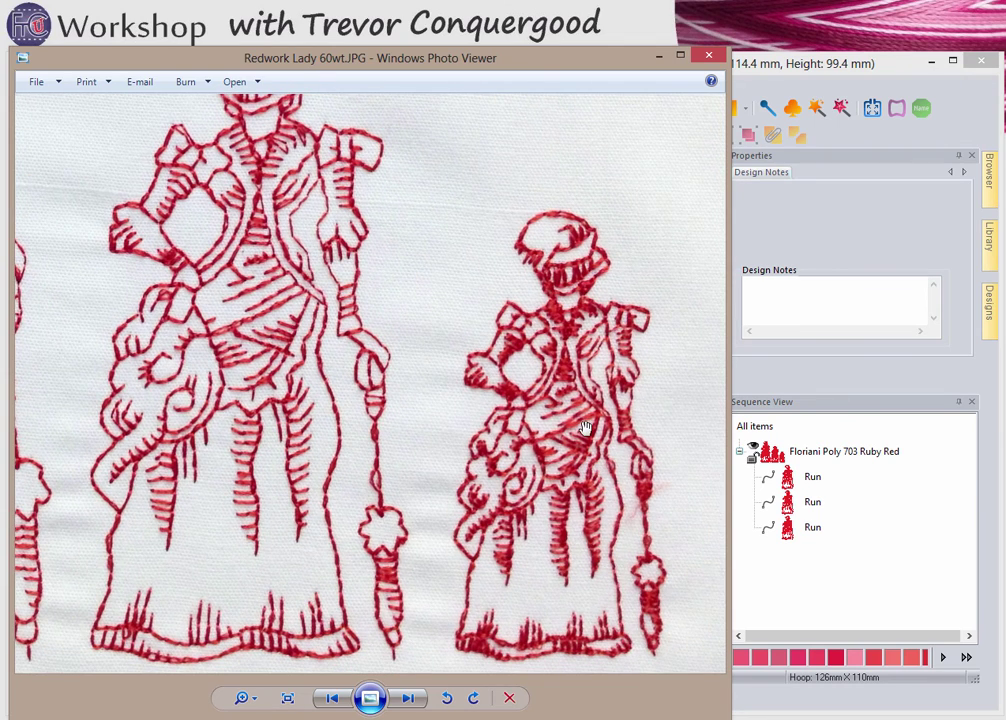
{"action": "scroll", "coordinate": [585, 428], "scroll_direction": "up", "scroll_amount": 1}
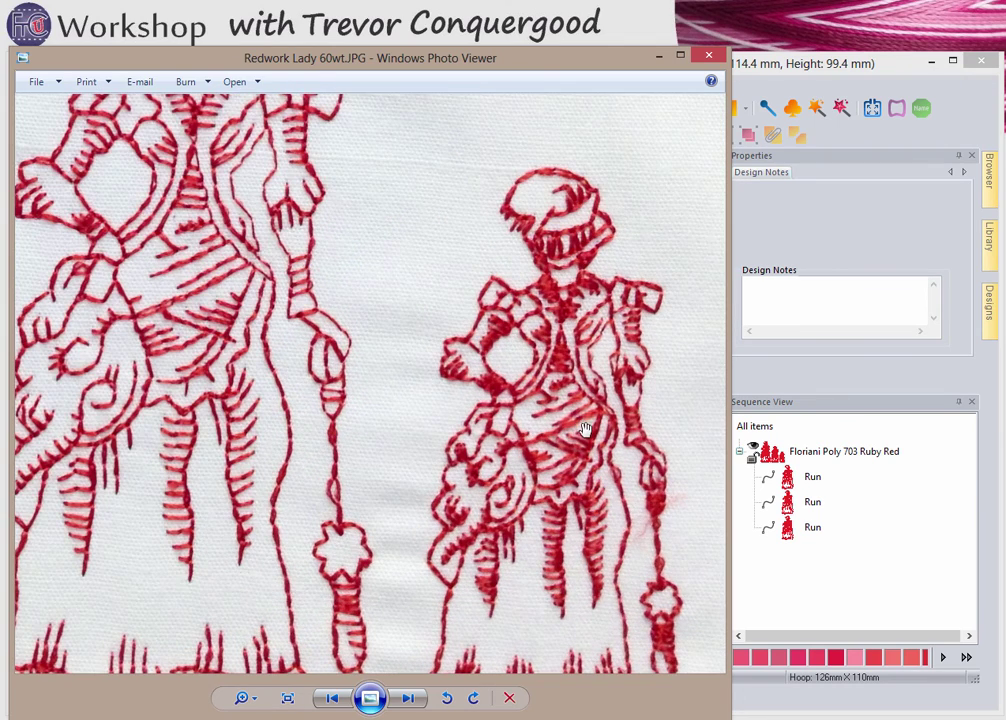
{"action": "scroll", "coordinate": [585, 428], "scroll_direction": "down", "scroll_amount": 3}
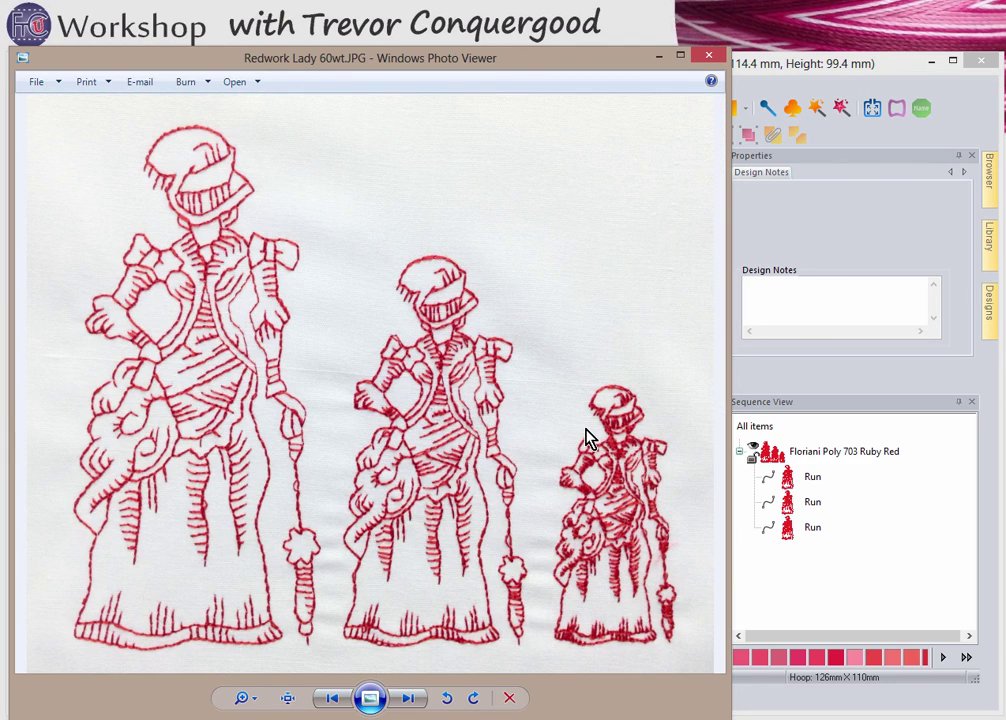
{"action": "left_click", "coordinate": [659, 56]}
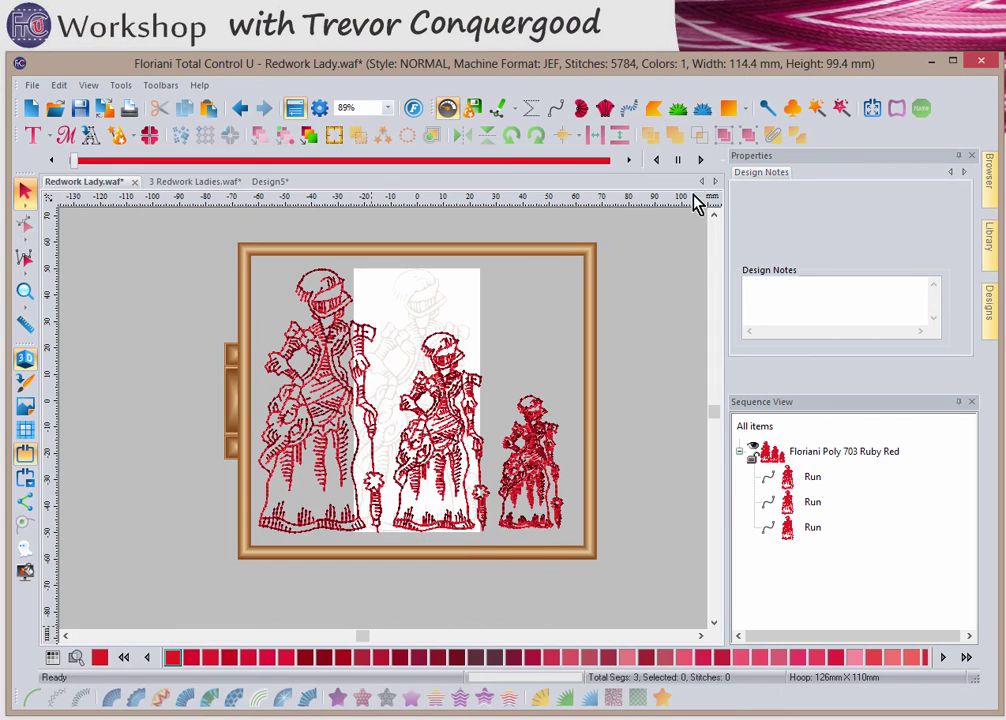